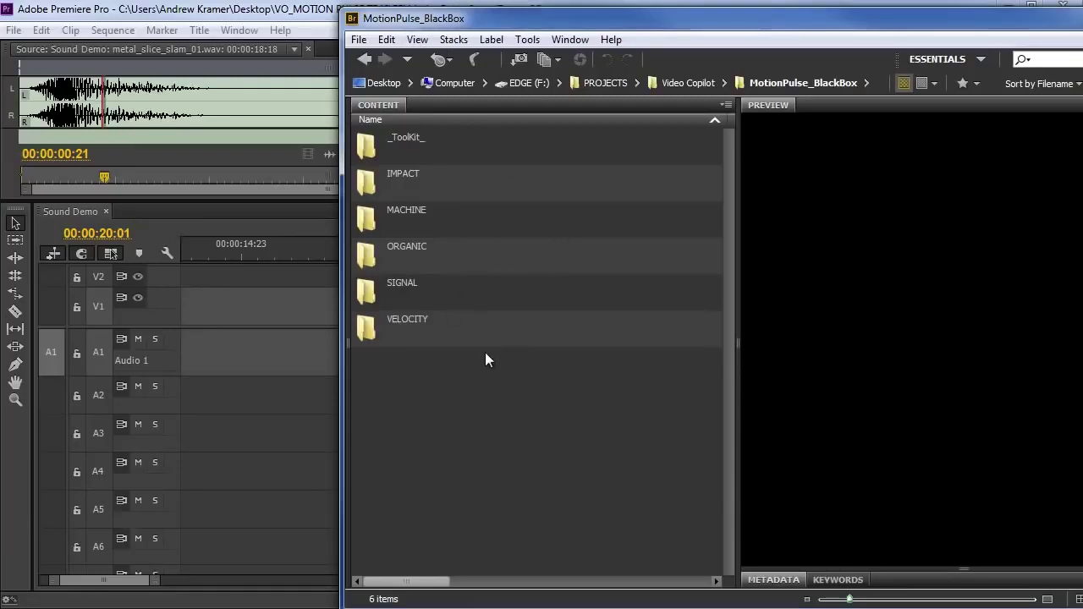
# Preview the IMPACT, MACHINE, ORGANIC, SIGNAL and VELOCITY category folders, then clear the selection
pyautogui.click(410, 192)
pyautogui.click(411, 220)
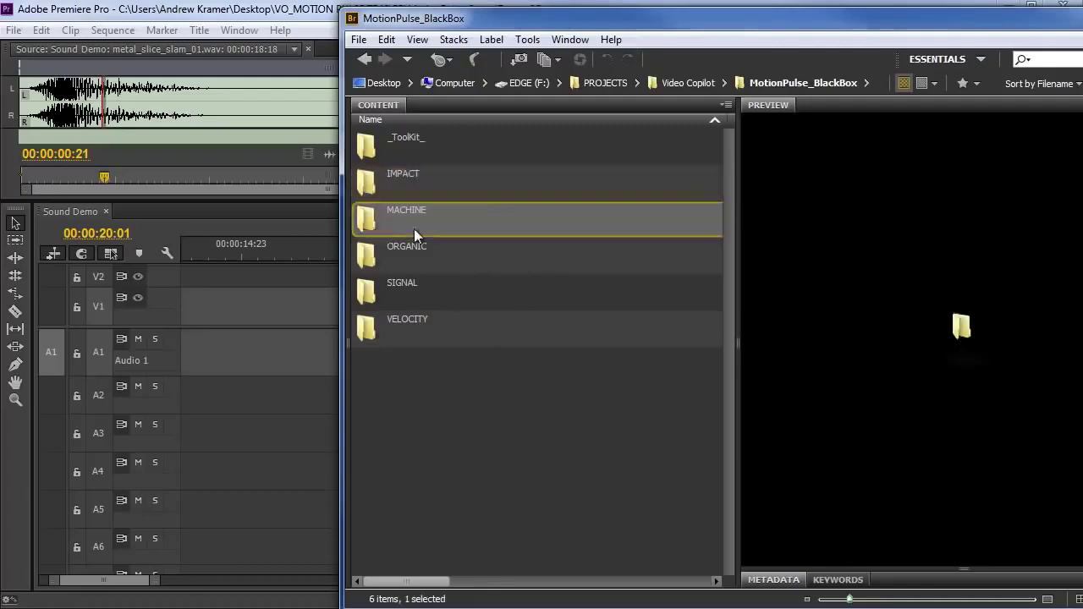
pyautogui.click(417, 260)
pyautogui.click(421, 285)
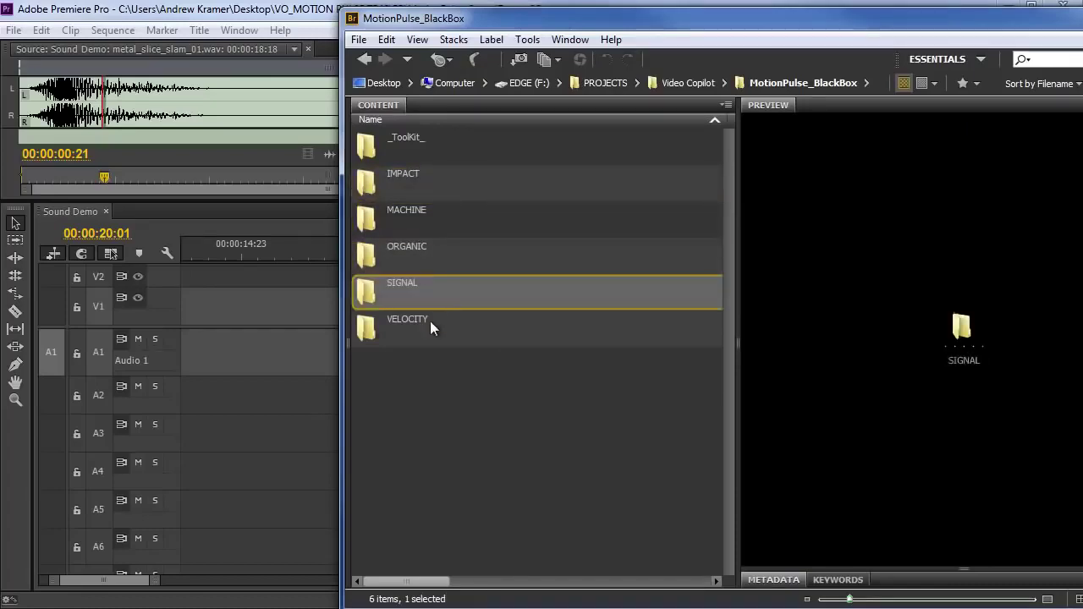
pyautogui.click(430, 321)
pyautogui.click(460, 366)
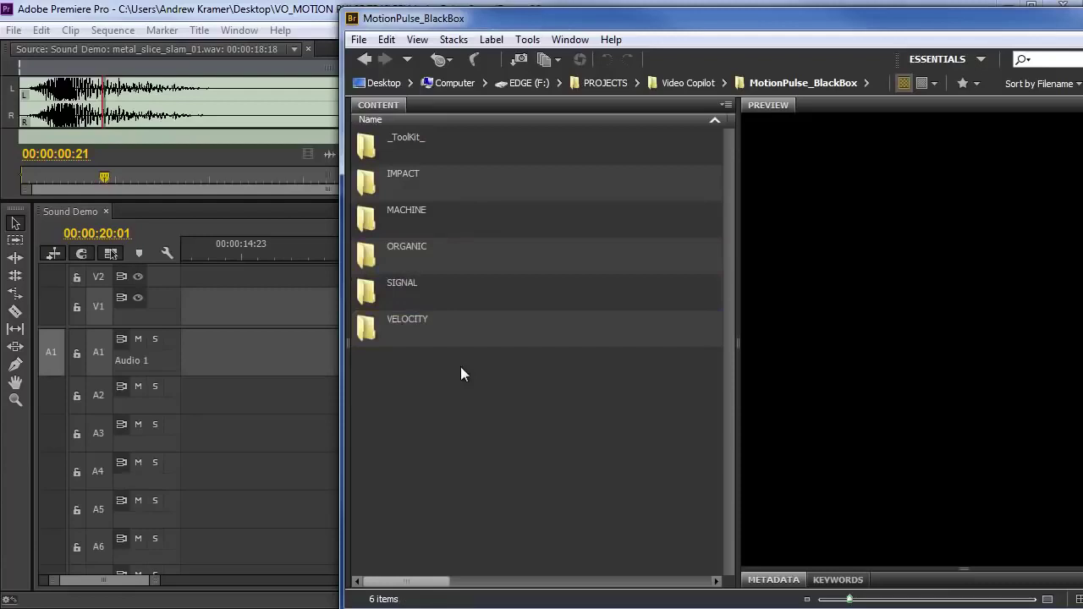
# In IMPACT > Bass_Drops, audition bass_drop_01, 02, 05 and 08, then return to IMPACT
pyautogui.doubleClick(367, 178)
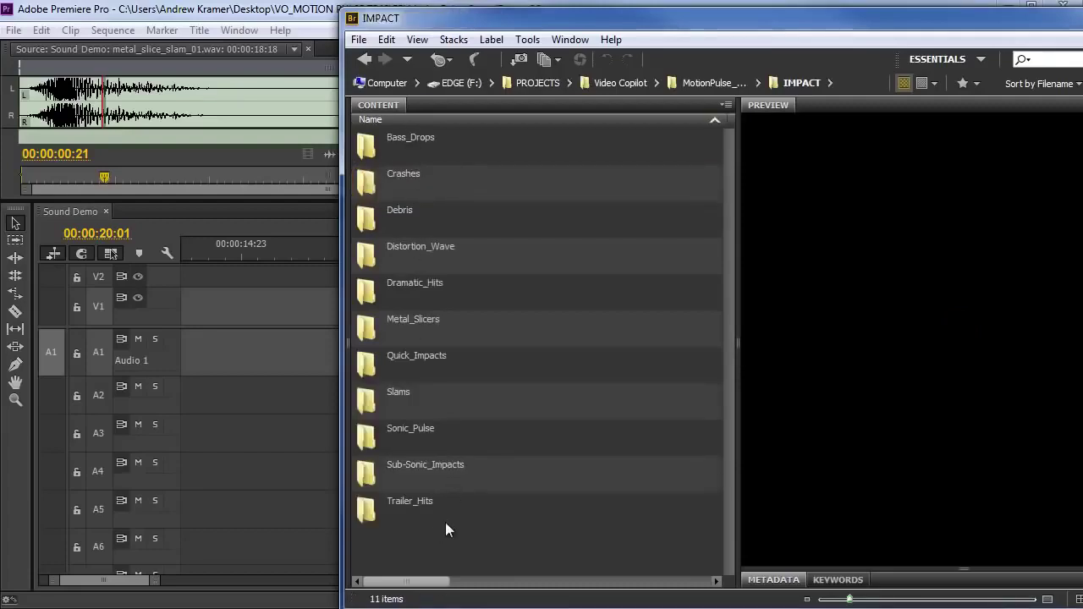
pyautogui.doubleClick(373, 152)
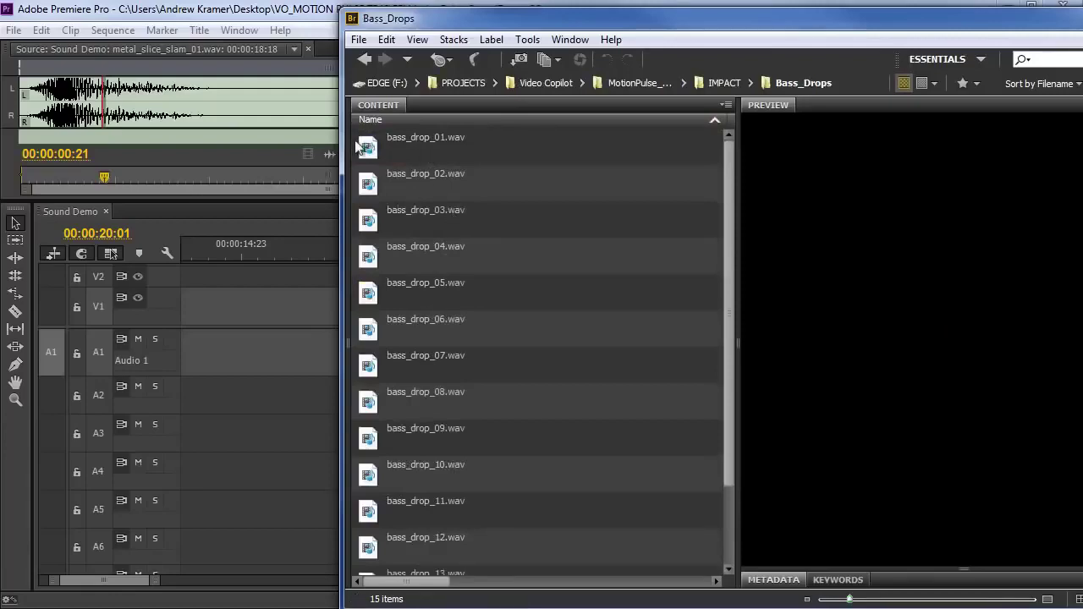
pyautogui.click(373, 150)
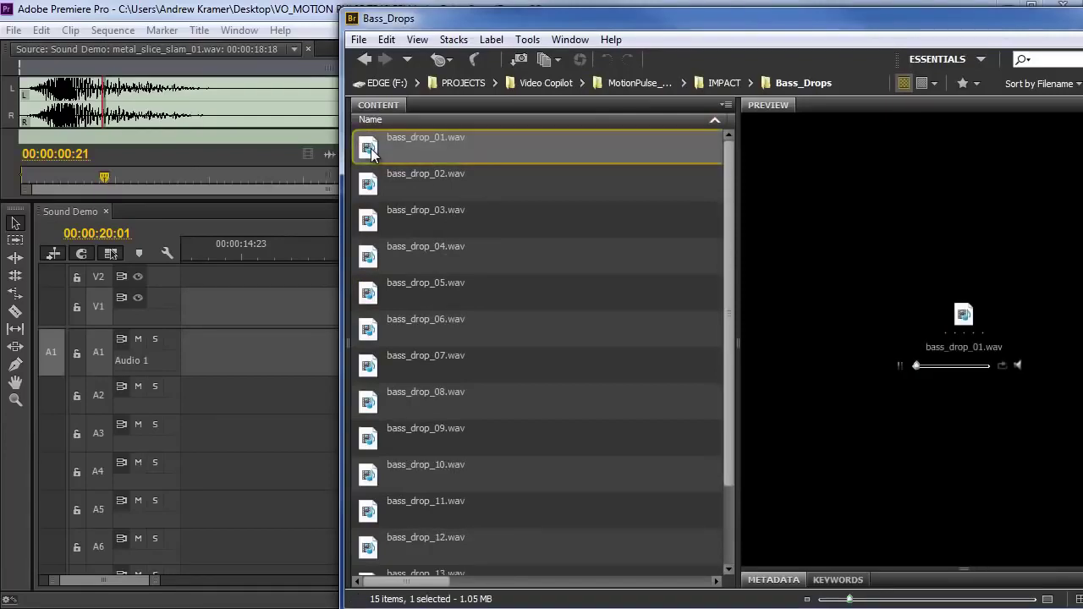
pyautogui.click(373, 188)
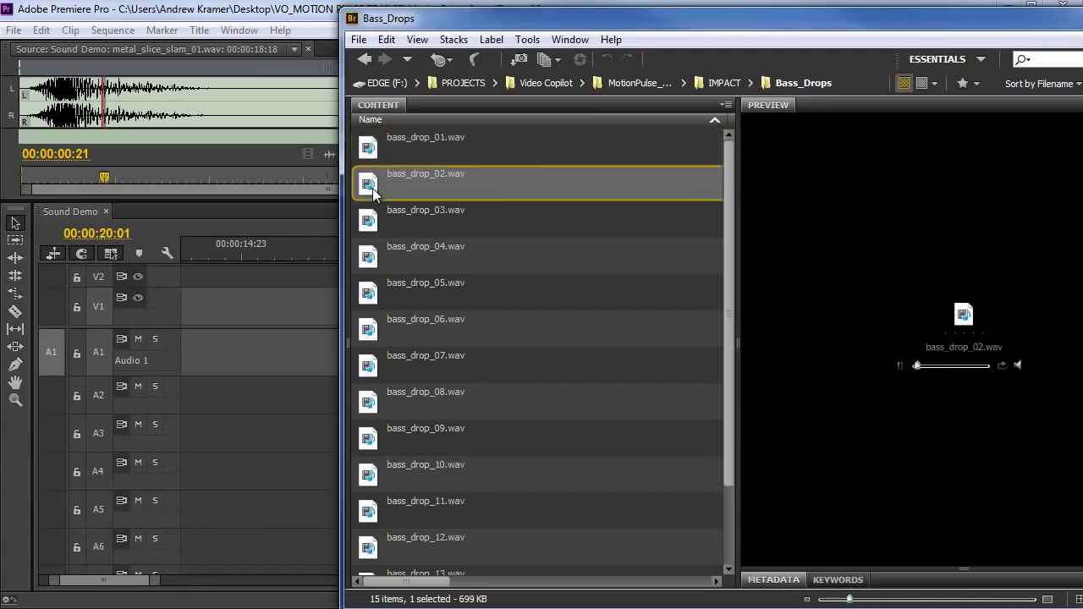
pyautogui.click(377, 291)
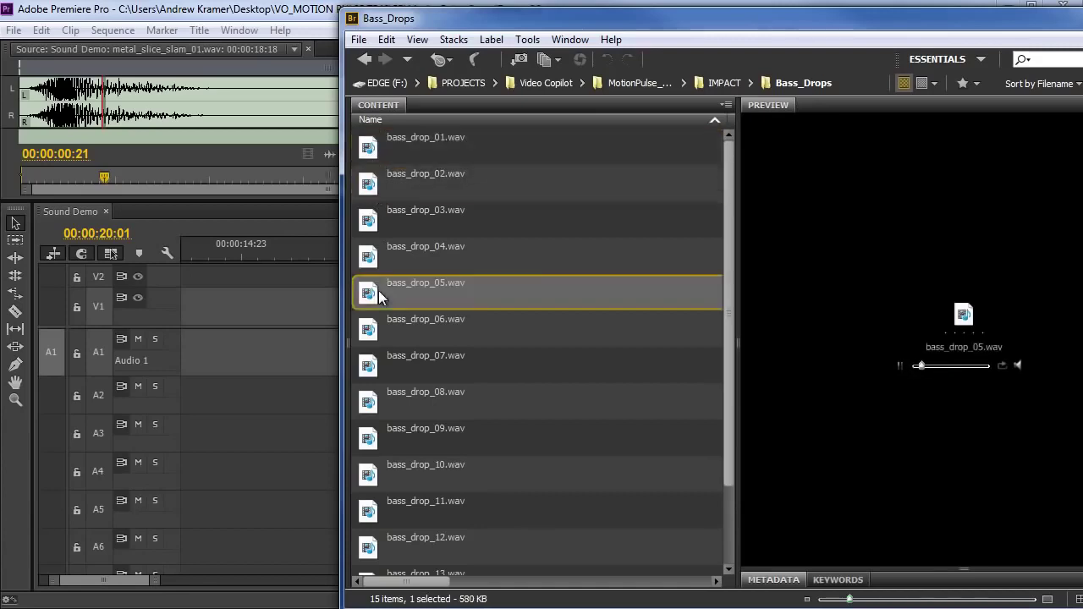
pyautogui.click(407, 402)
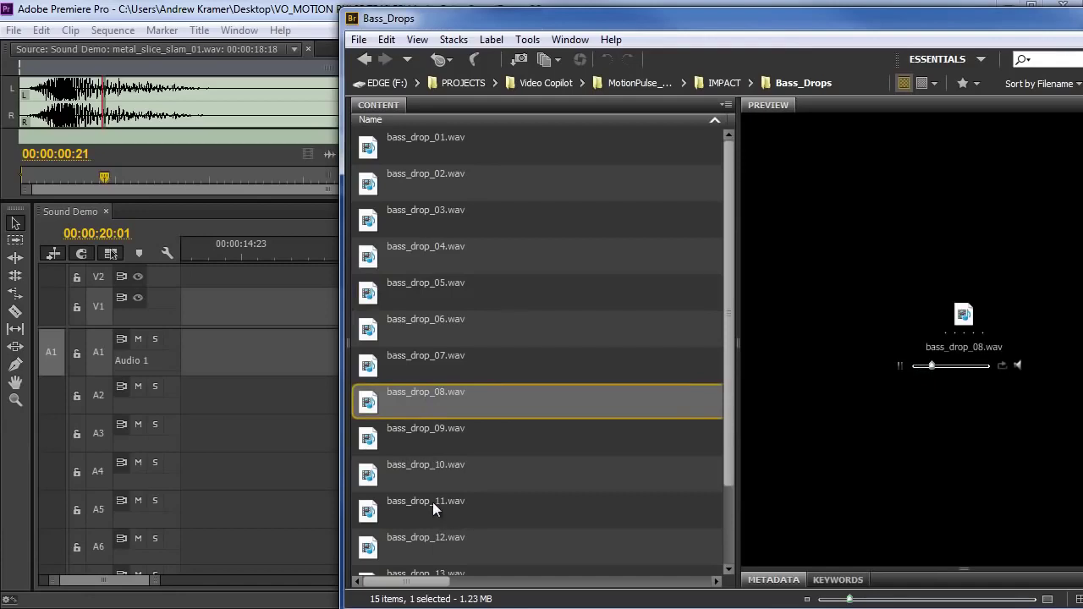
pyautogui.click(899, 365)
pyautogui.hotkey('ctrl', 'Up')
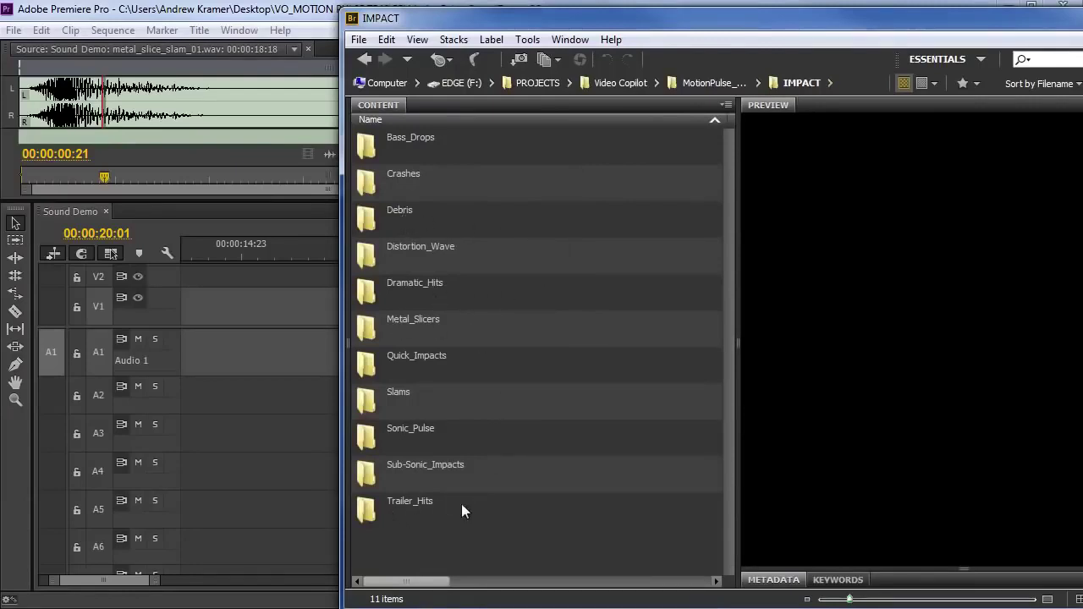
pyautogui.click(450, 471)
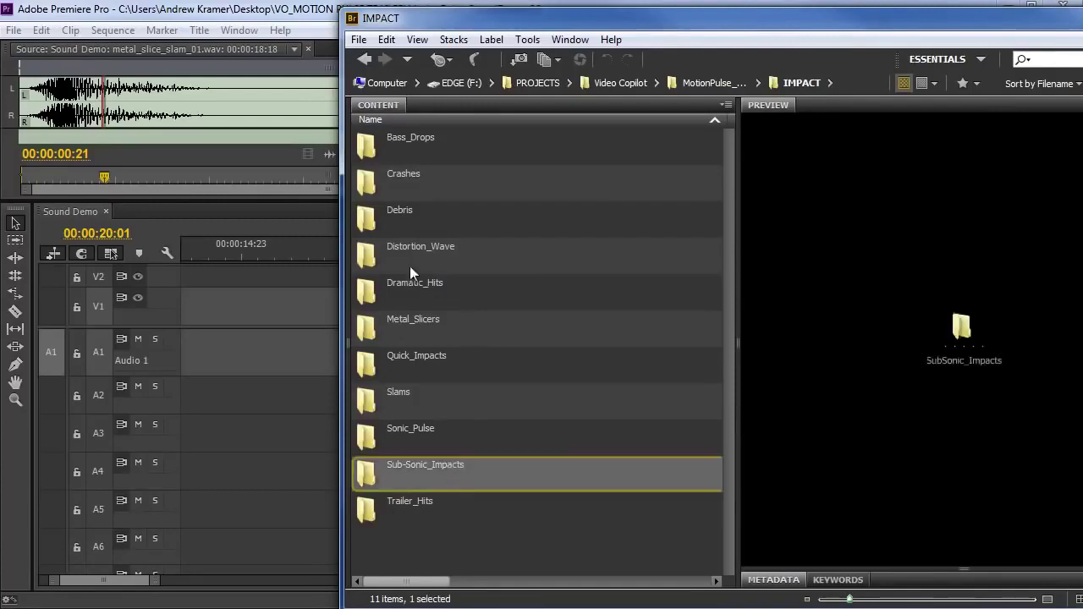
pyautogui.doubleClick(365, 471)
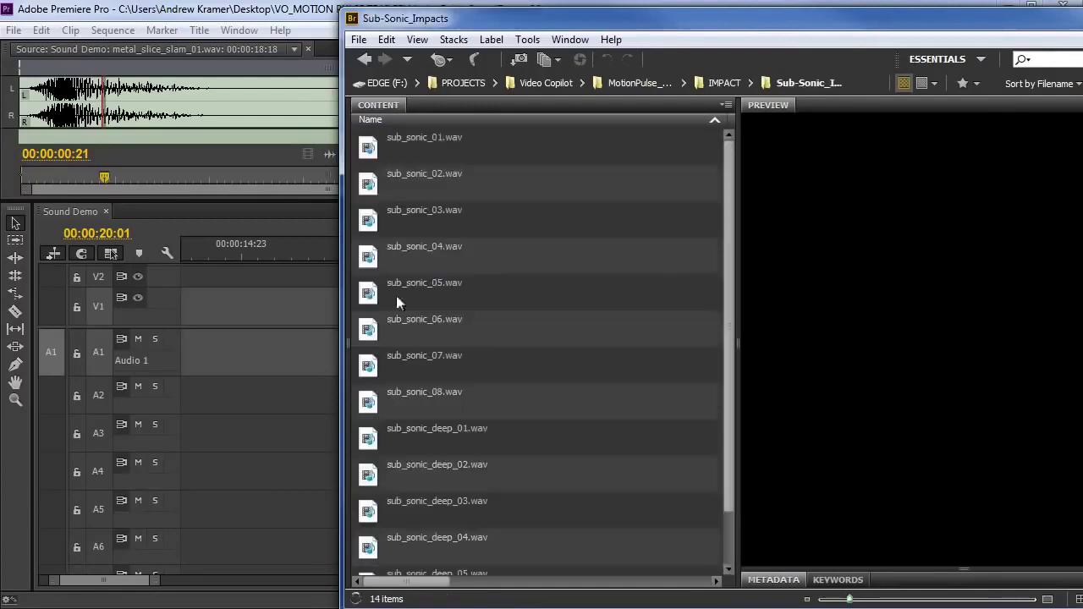
pyautogui.click(424, 252)
pyautogui.click(431, 176)
pyautogui.click(435, 404)
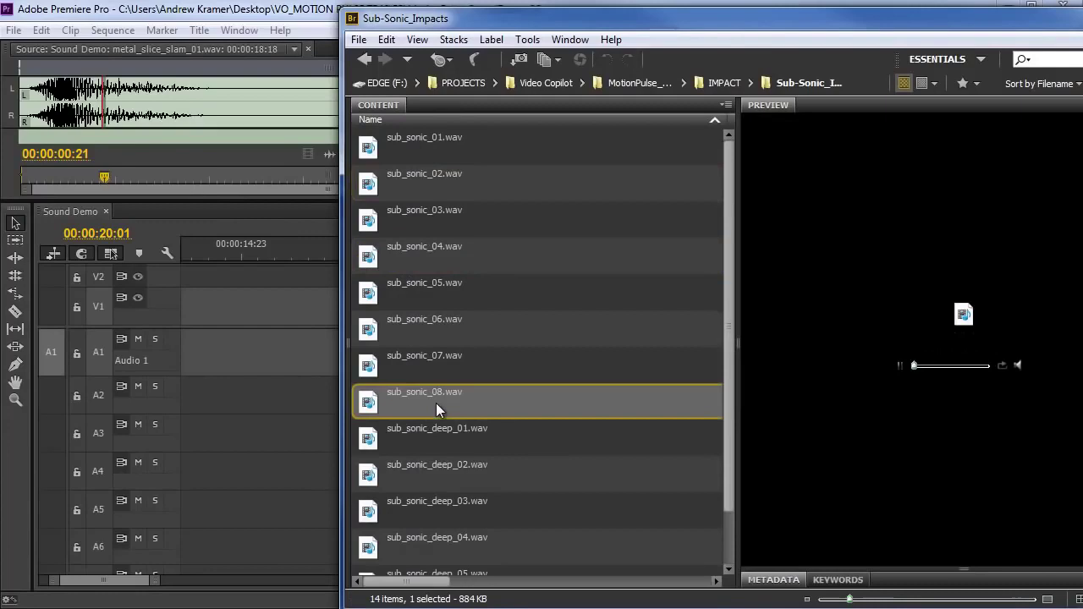
pyautogui.click(731, 84)
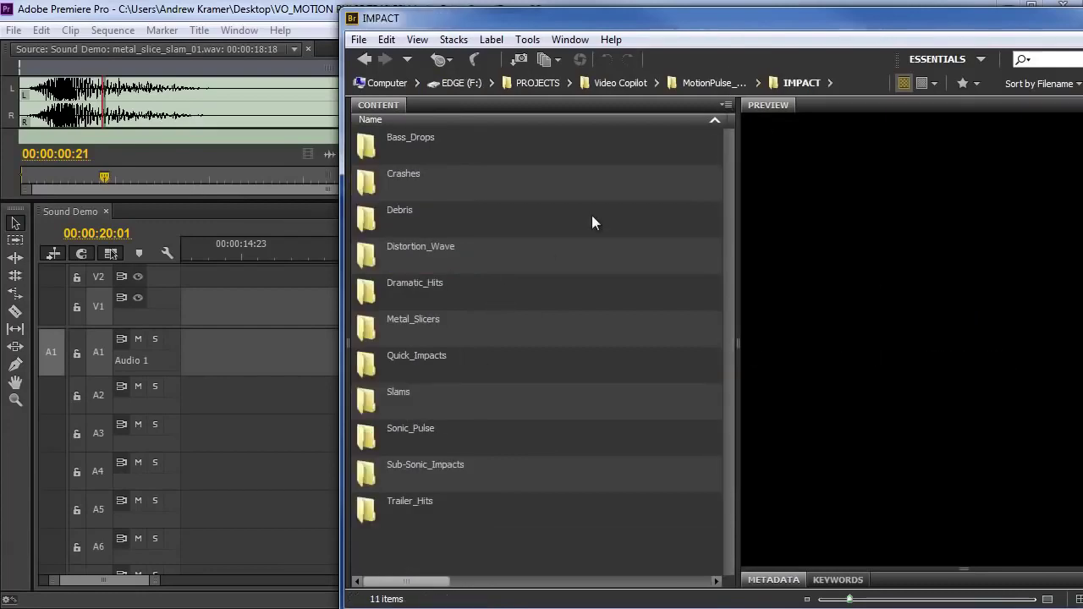
pyautogui.doubleClick(405, 182)
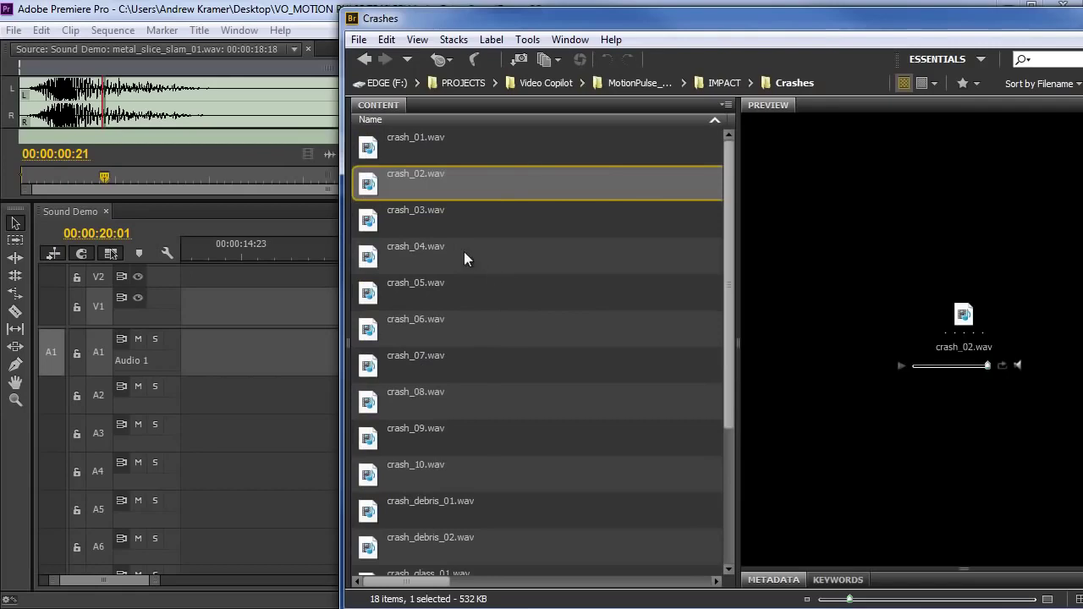
pyautogui.click(416, 224)
pyautogui.click(426, 301)
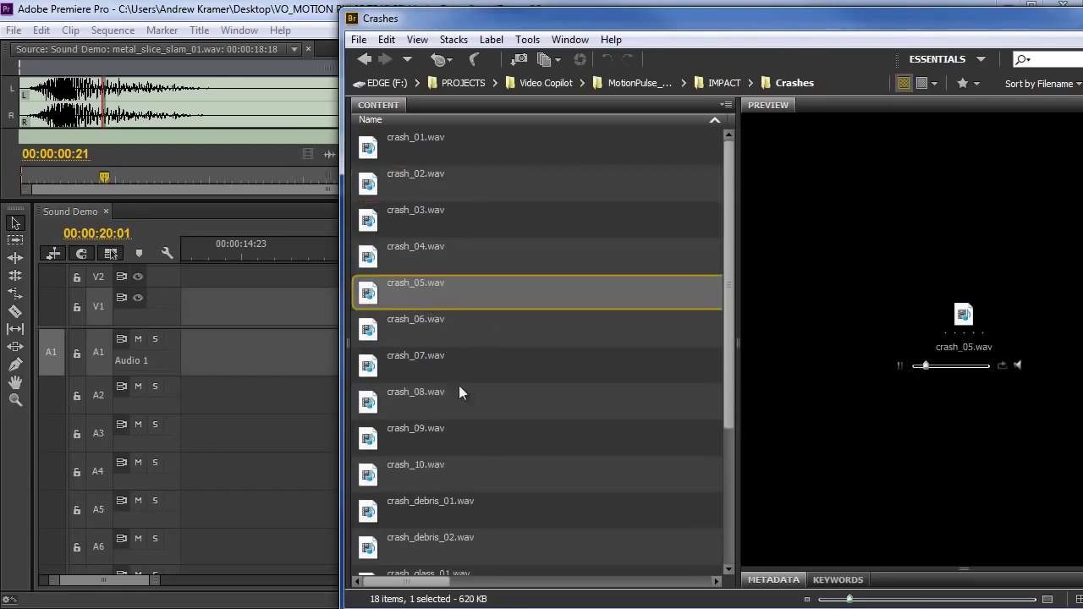
pyautogui.click(418, 393)
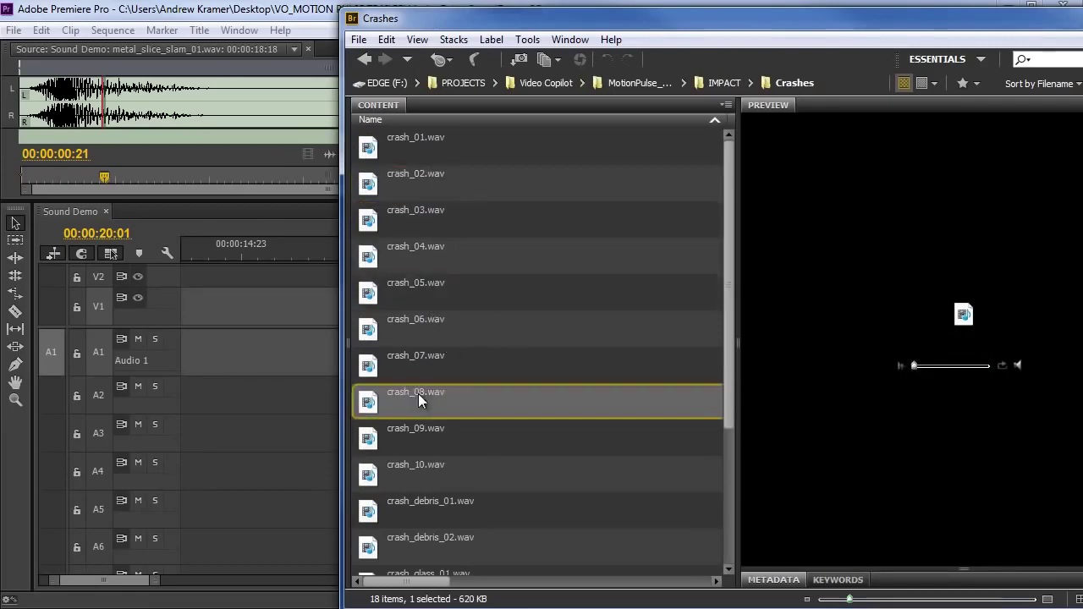
pyautogui.click(723, 83)
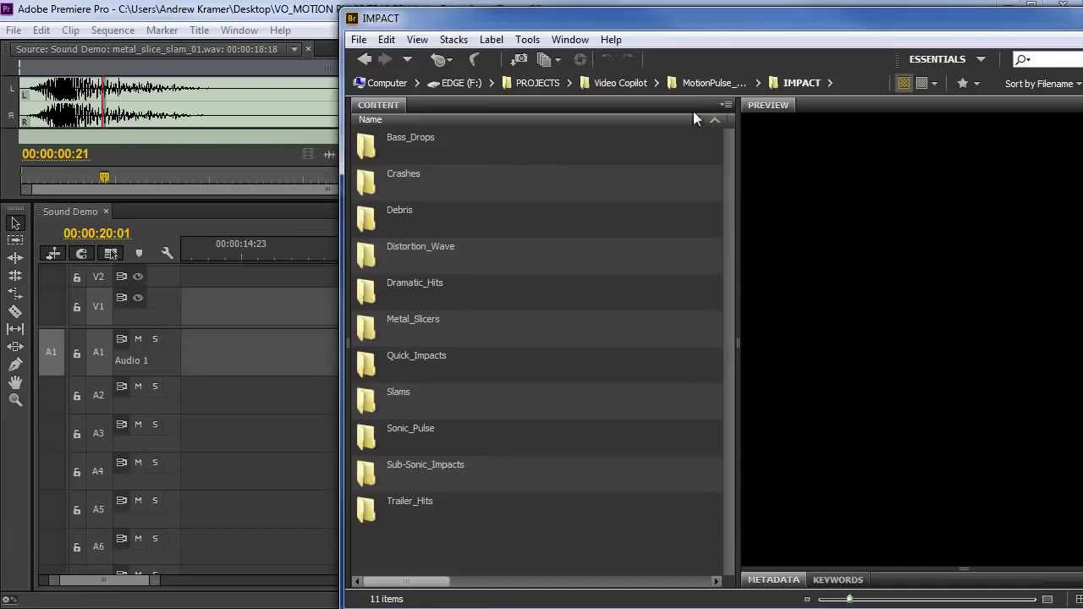
# Open MACHINE > Robotic and audition metal_blades_robotic_01.wav
pyautogui.click(712, 83)
pyautogui.doubleClick(413, 221)
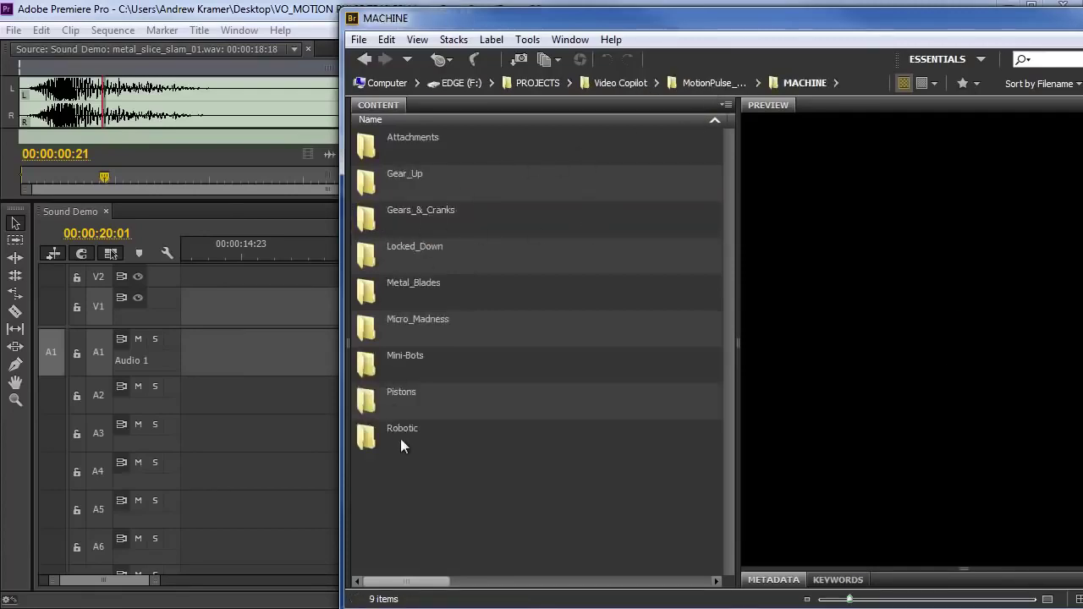
pyautogui.doubleClick(405, 427)
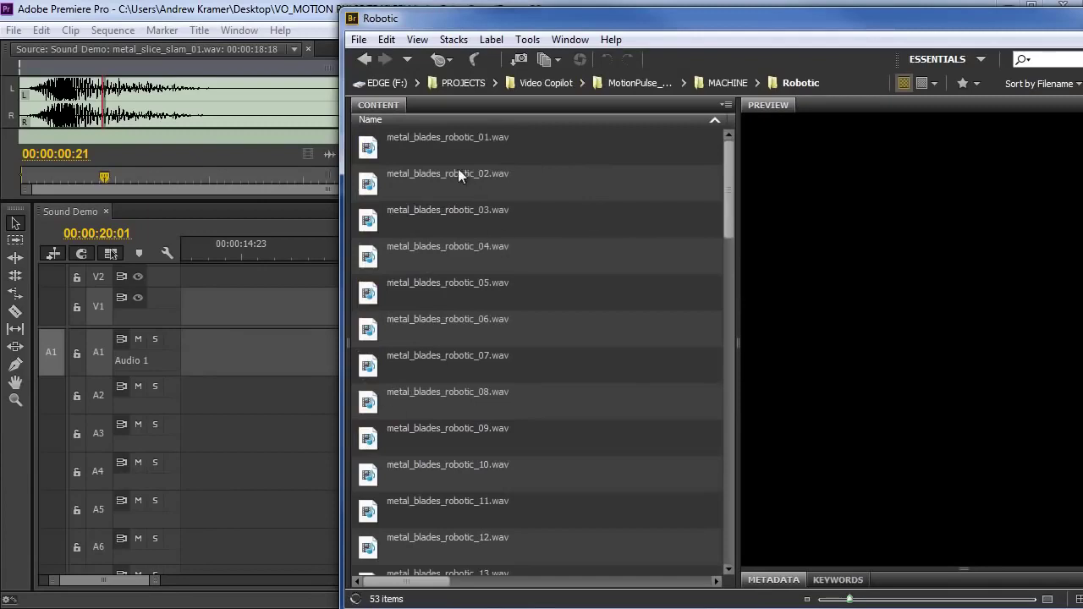
pyautogui.click(452, 142)
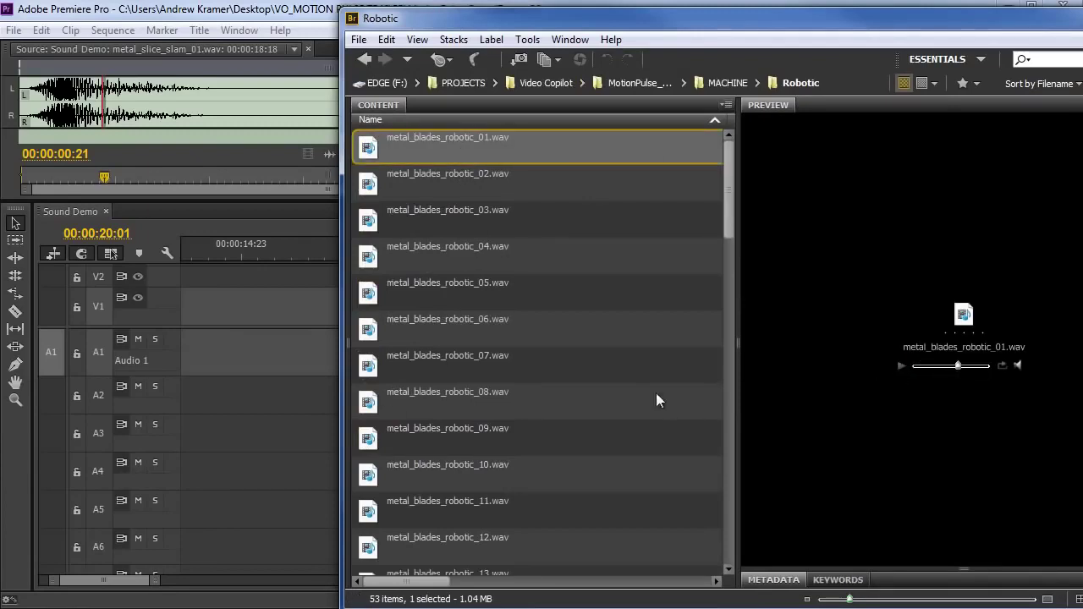
# Audition locked_down_01 and locked_down_05 in Locked_Down, then return to the MotionPulse_BlackBox top level
pyautogui.hotkey('ctrl', 'Up')
pyautogui.click(414, 257)
pyautogui.doubleClick(414, 257)
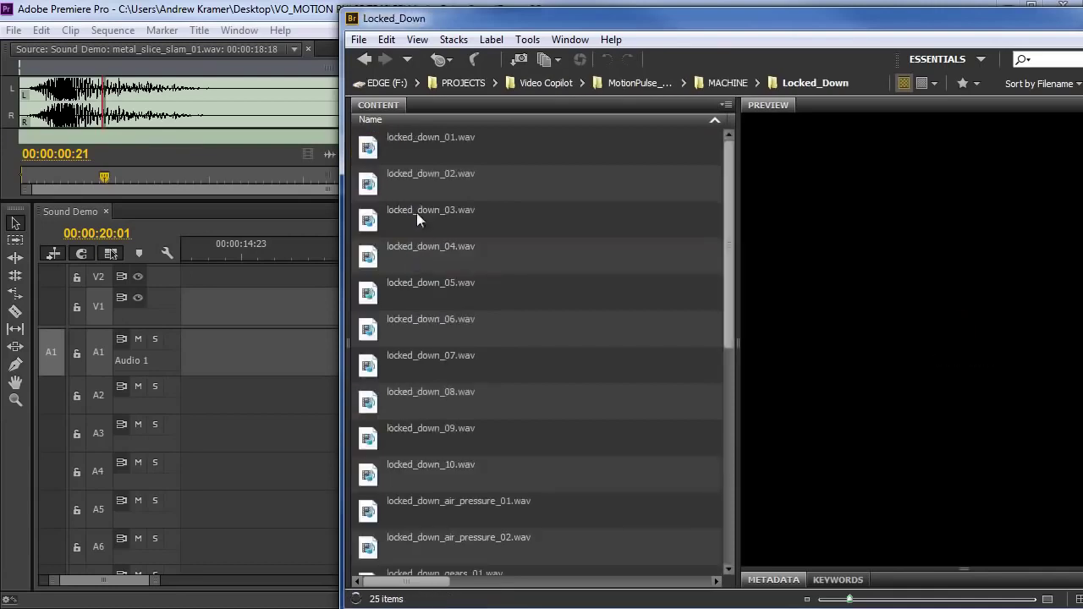
pyautogui.click(428, 143)
pyautogui.click(432, 290)
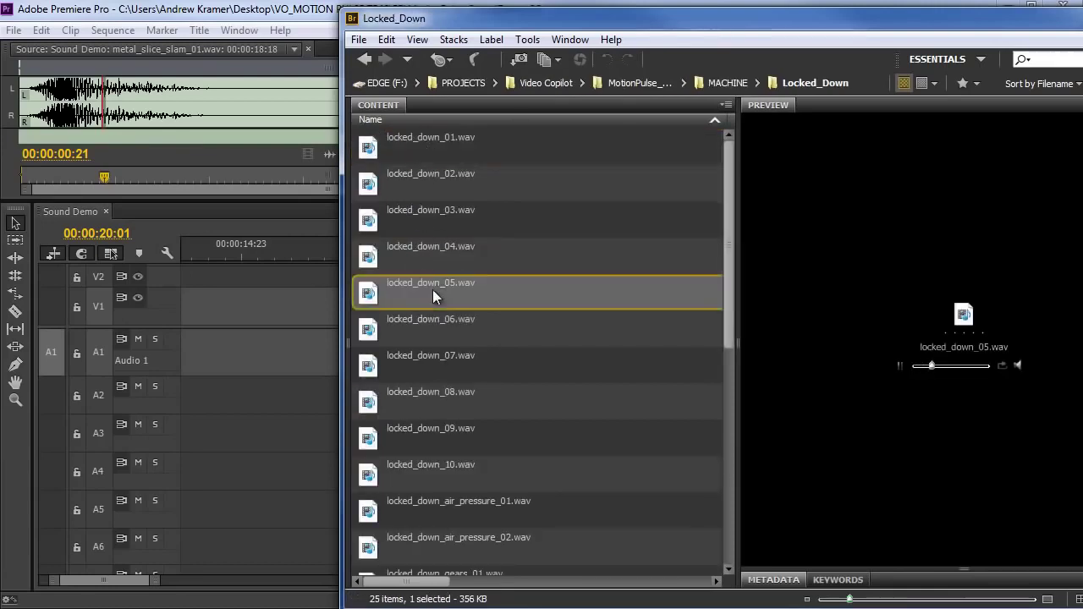
pyautogui.click(733, 82)
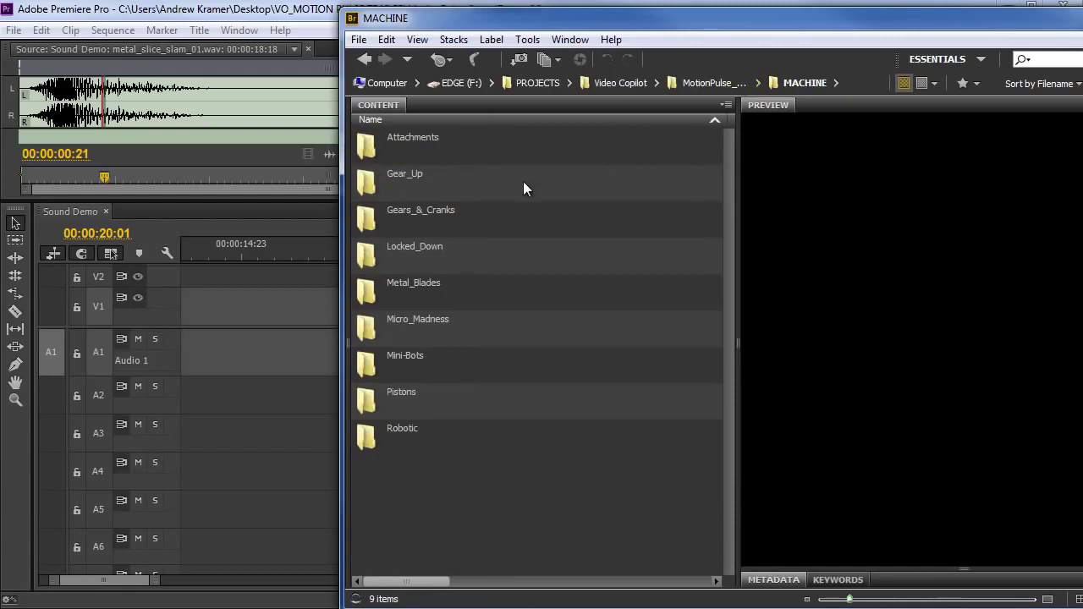
pyautogui.click(709, 83)
# In ORGANIC > Life_Forms, audition life_forms_organic_01, 03, 02 and 05
pyautogui.doubleClick(370, 256)
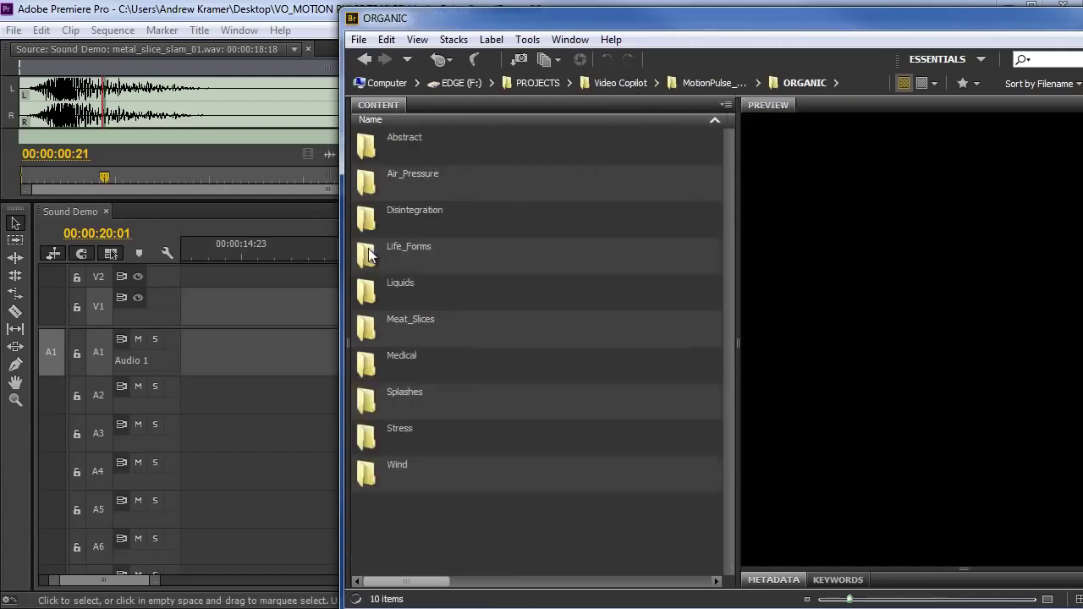
pyautogui.doubleClick(376, 258)
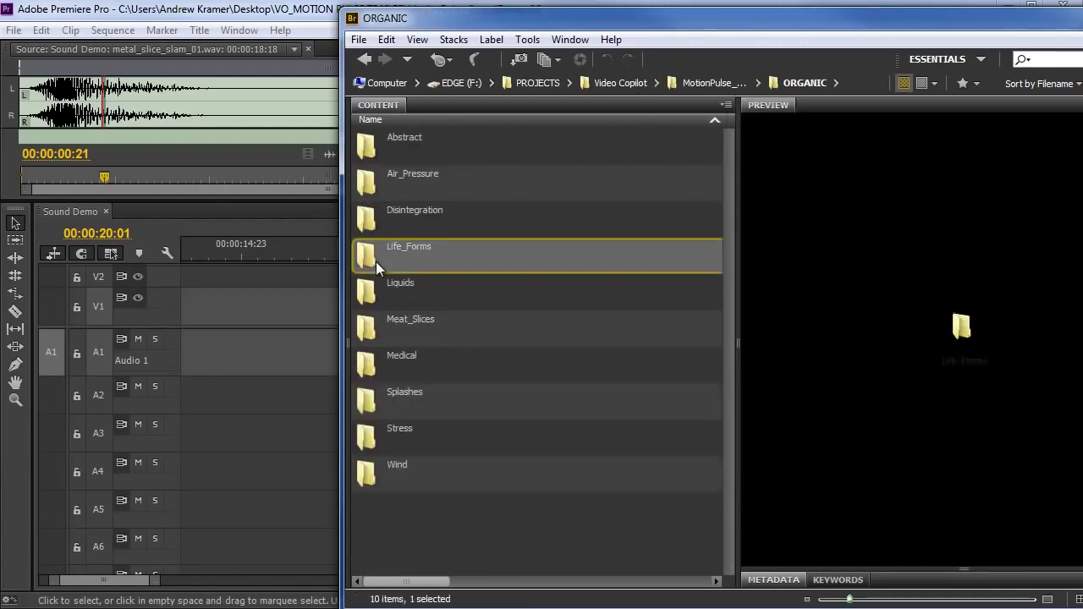
pyautogui.click(441, 140)
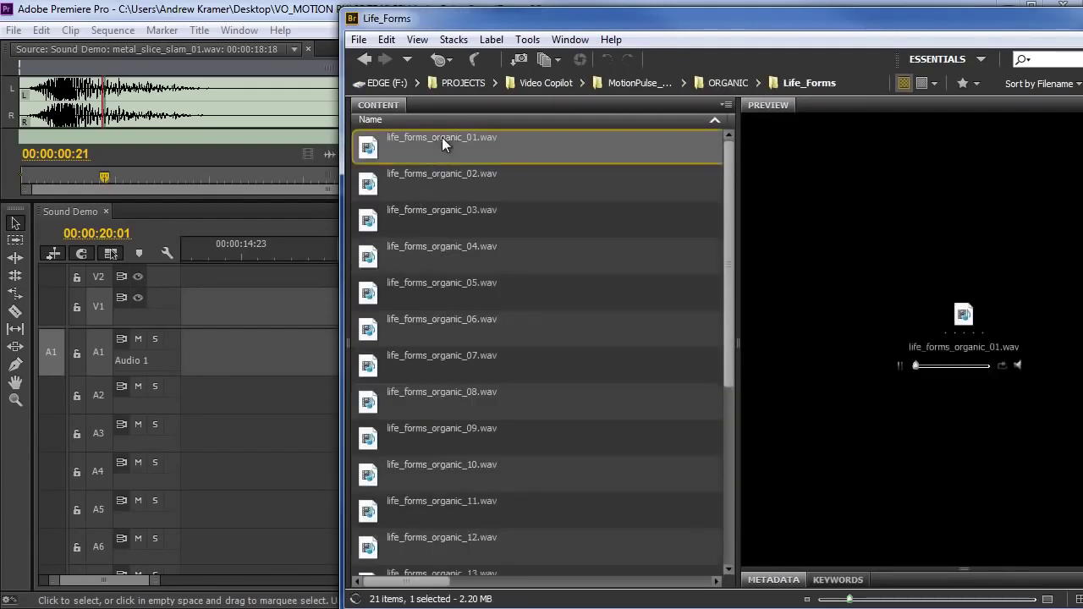
pyautogui.click(454, 212)
pyautogui.click(457, 180)
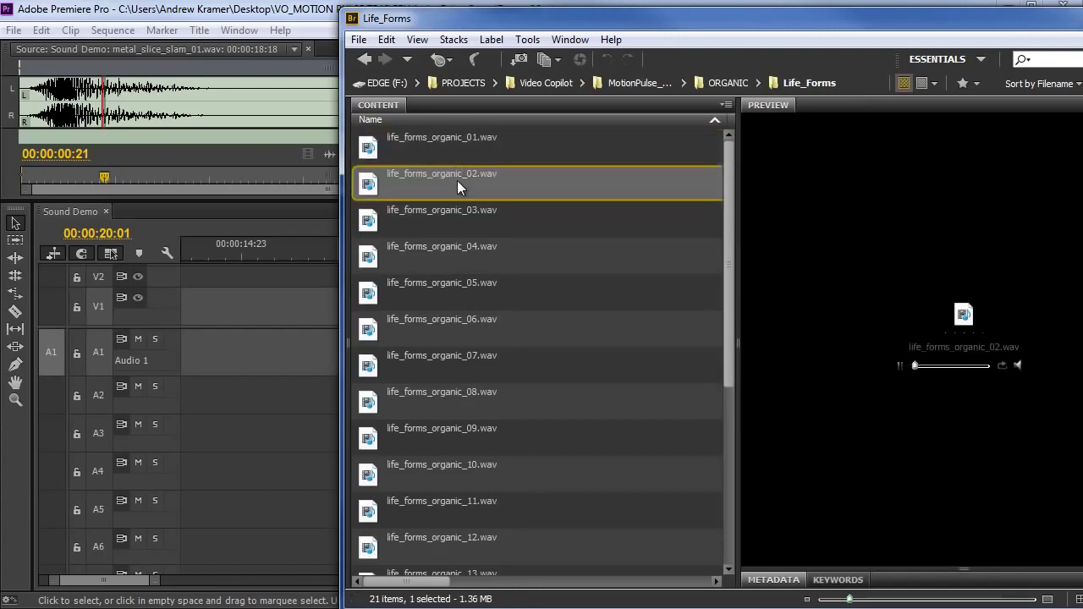
pyautogui.click(473, 288)
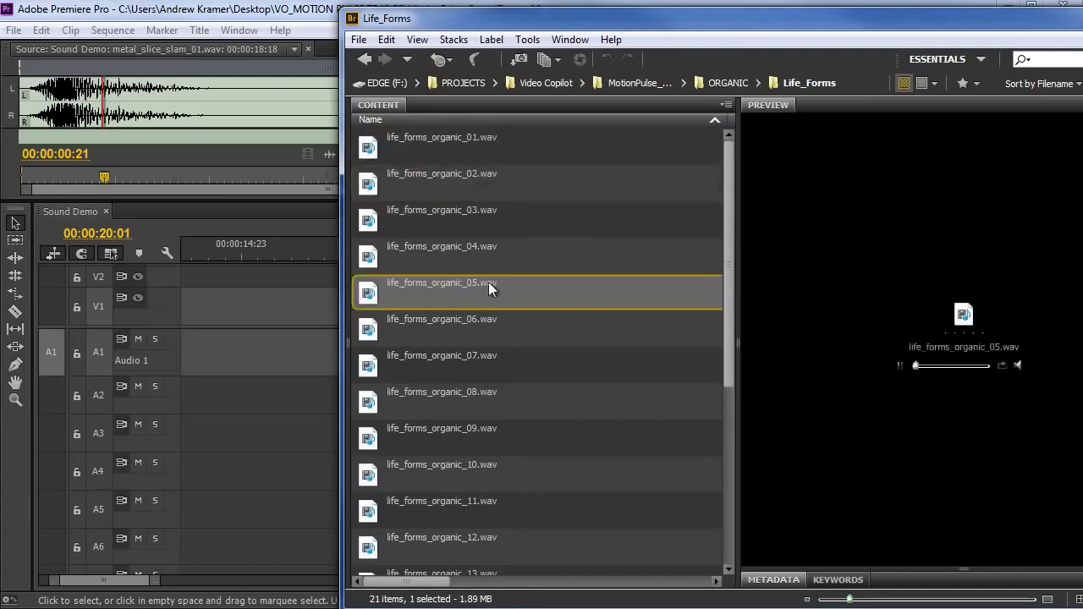
pyautogui.click(719, 83)
# Audition liquid_bubbling_06, liquid_bubbling_02 and liquid_underwater_04 in the Liquids folder
pyautogui.doubleClick(386, 286)
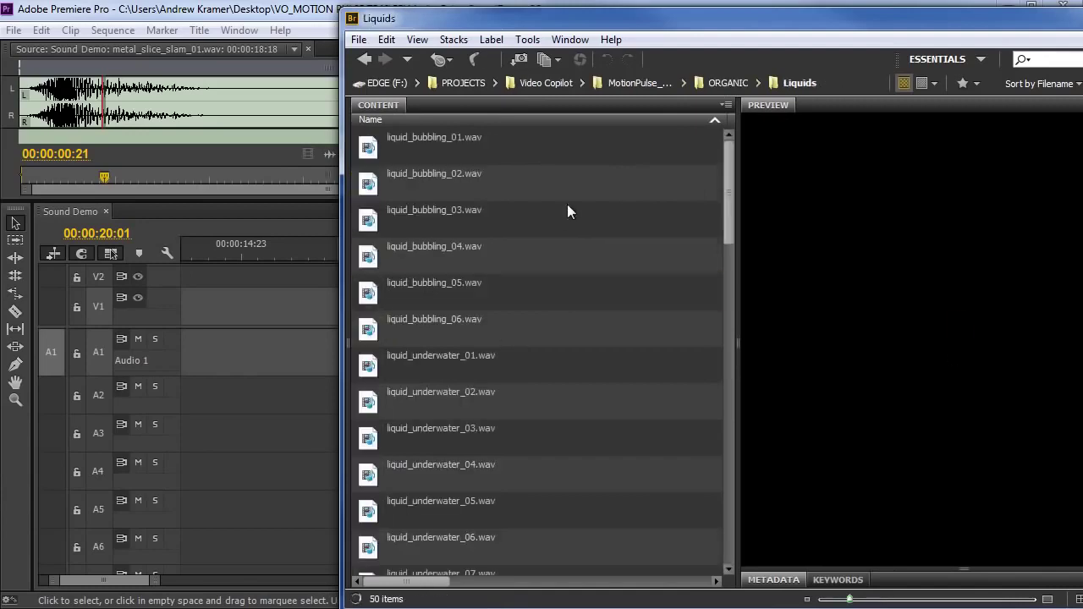
pyautogui.click(442, 336)
pyautogui.click(451, 183)
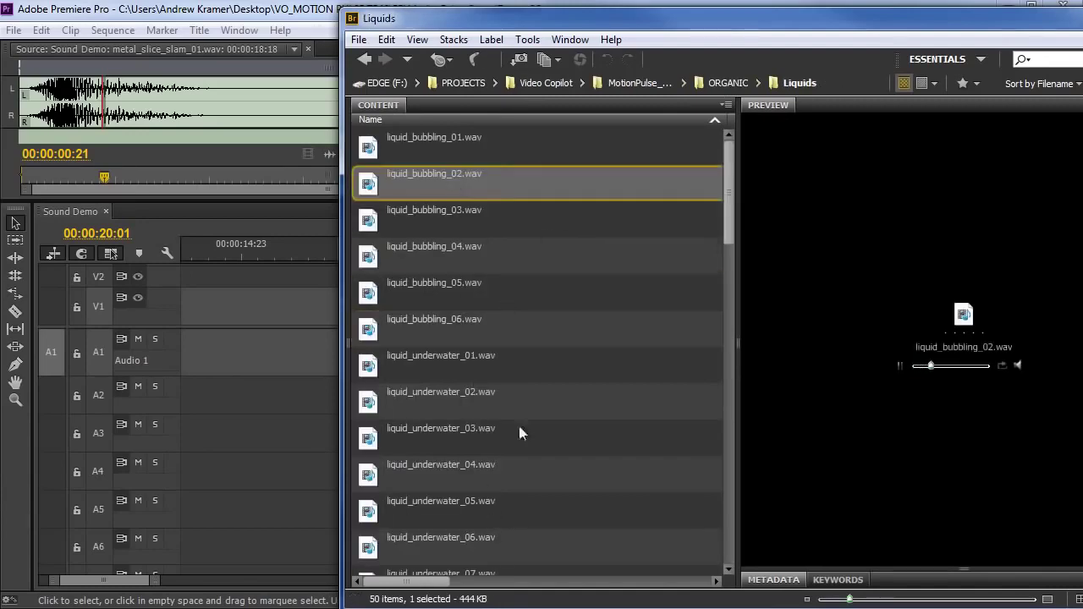
pyautogui.click(494, 479)
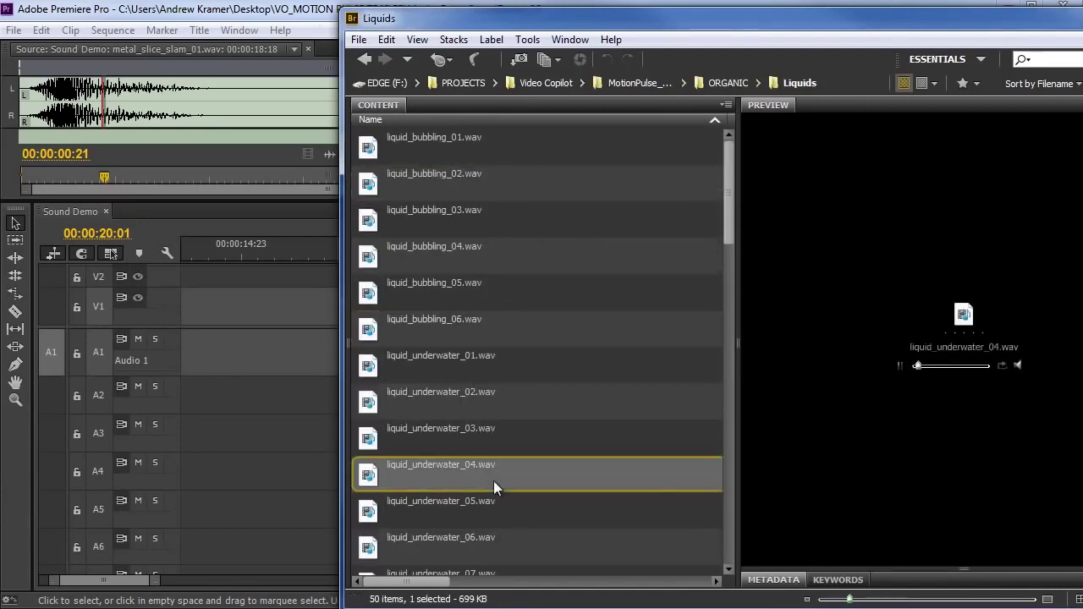
pyautogui.click(724, 83)
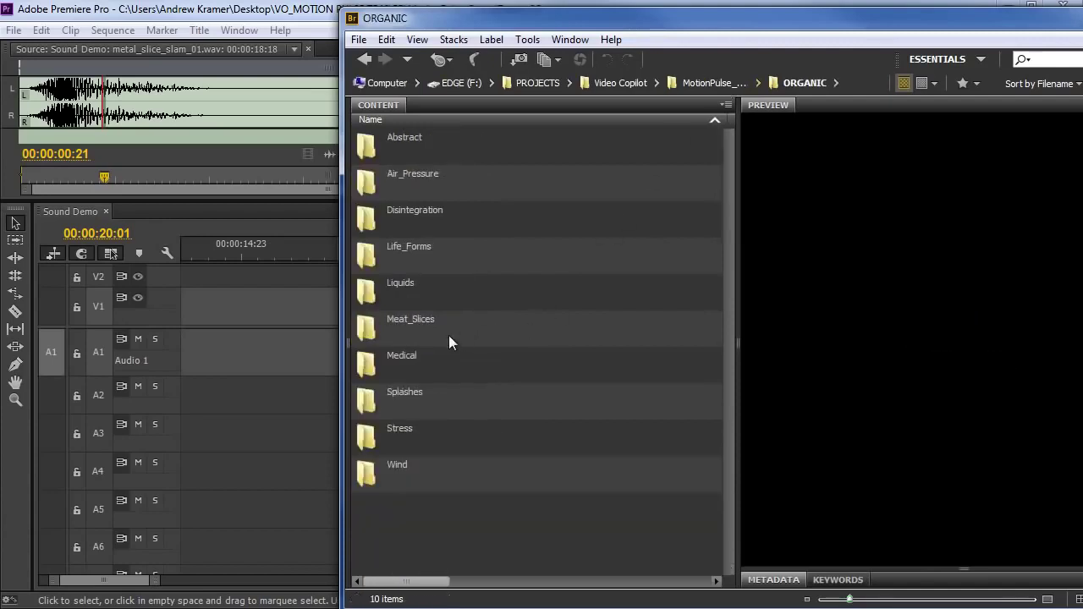
# Audition meat_slice_06, 03, 01, 07 and meat_slice_heavy_02 in the Meat_Slices folder
pyautogui.doubleClick(412, 334)
pyautogui.click(413, 330)
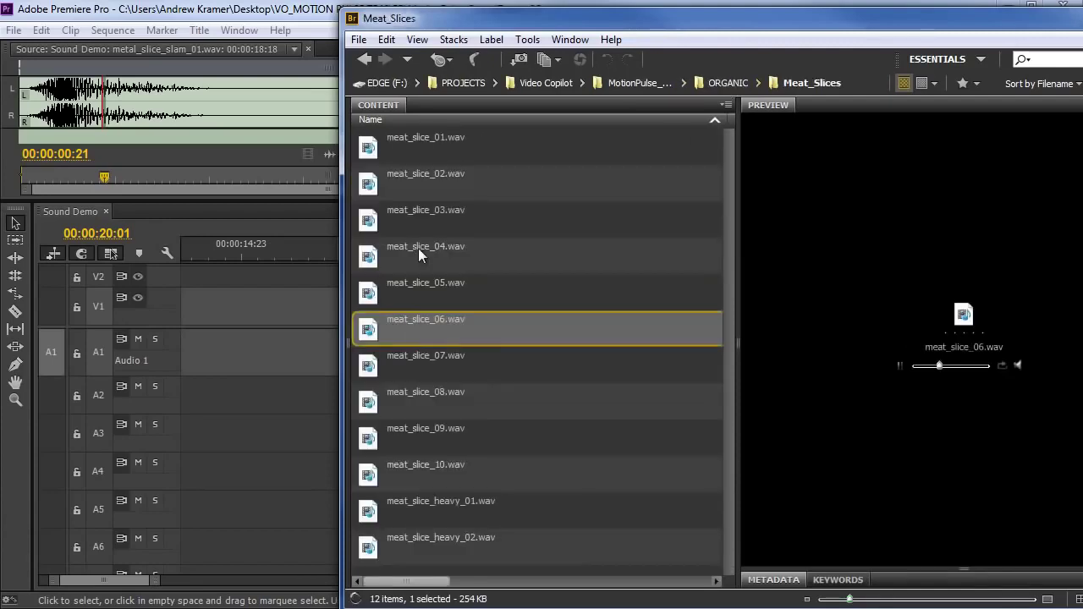
pyautogui.click(436, 221)
pyautogui.click(450, 140)
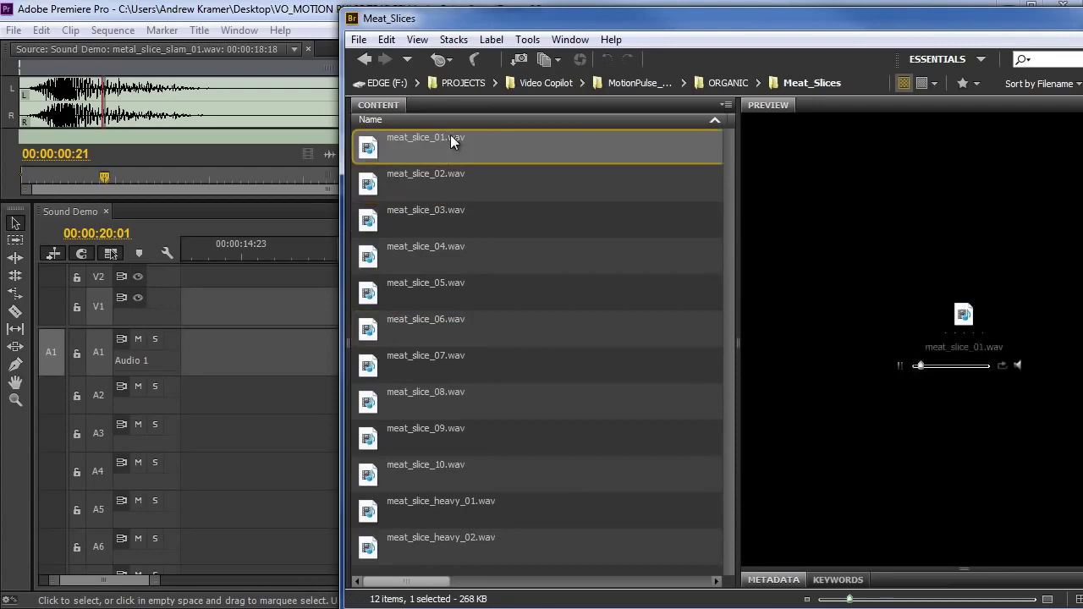
pyautogui.click(453, 359)
pyautogui.click(425, 545)
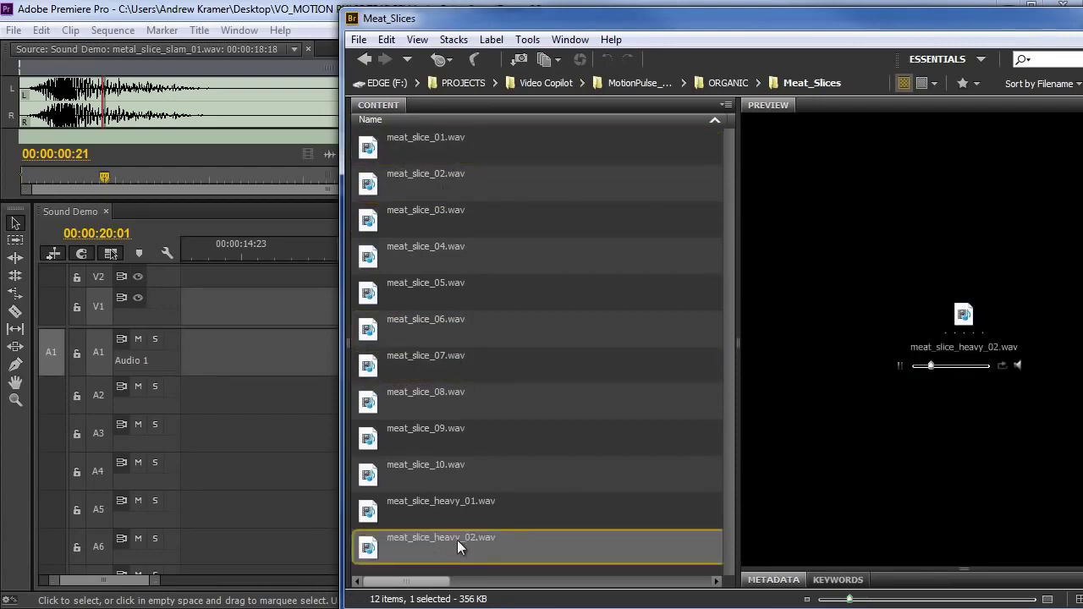
pyautogui.click(725, 81)
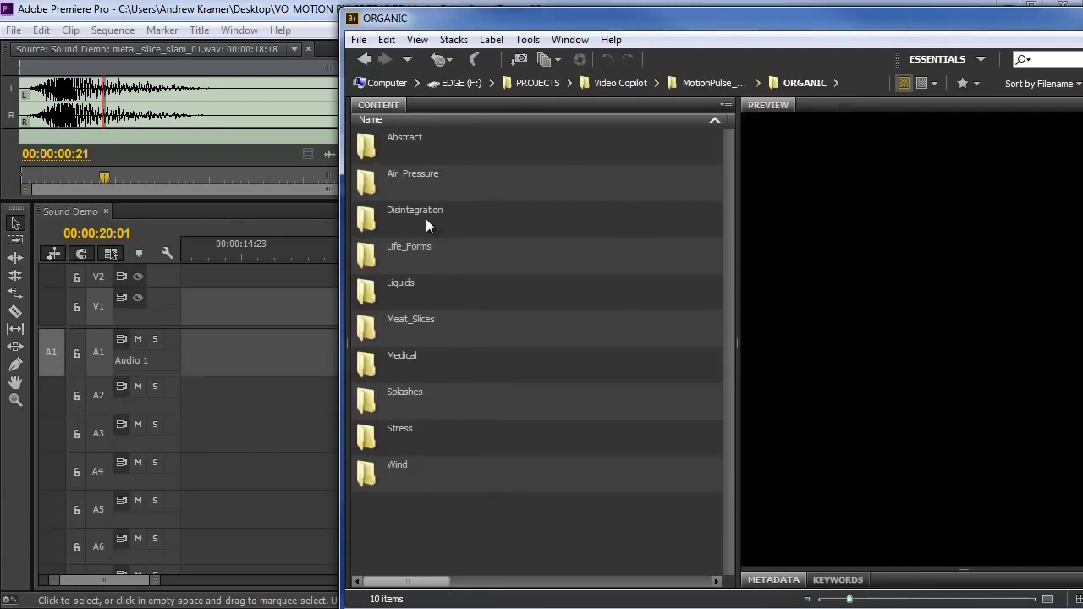
# Audition medical_defibrillator_01 and medical_ekg_flat_line_02 in Medical, then open the SIGNAL folder
pyautogui.doubleClick(400, 362)
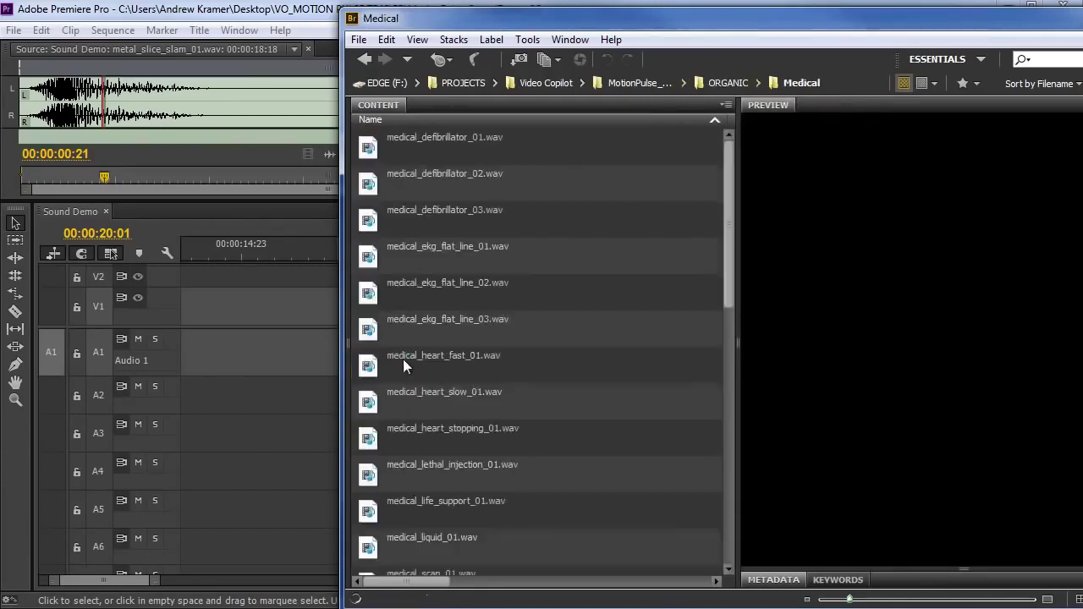
pyautogui.click(460, 145)
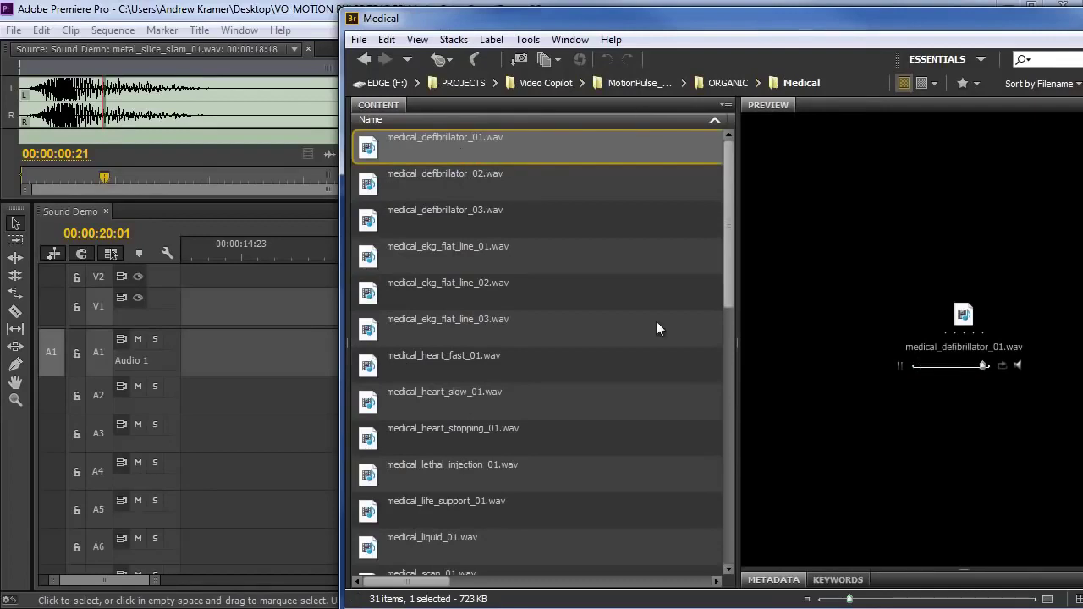
pyautogui.click(457, 294)
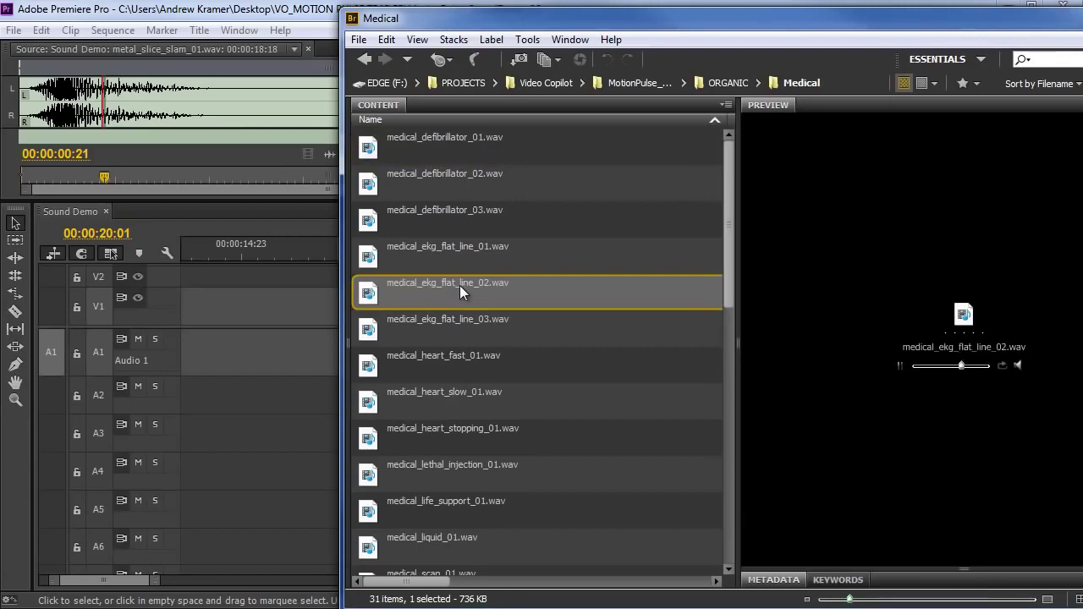
pyautogui.click(727, 82)
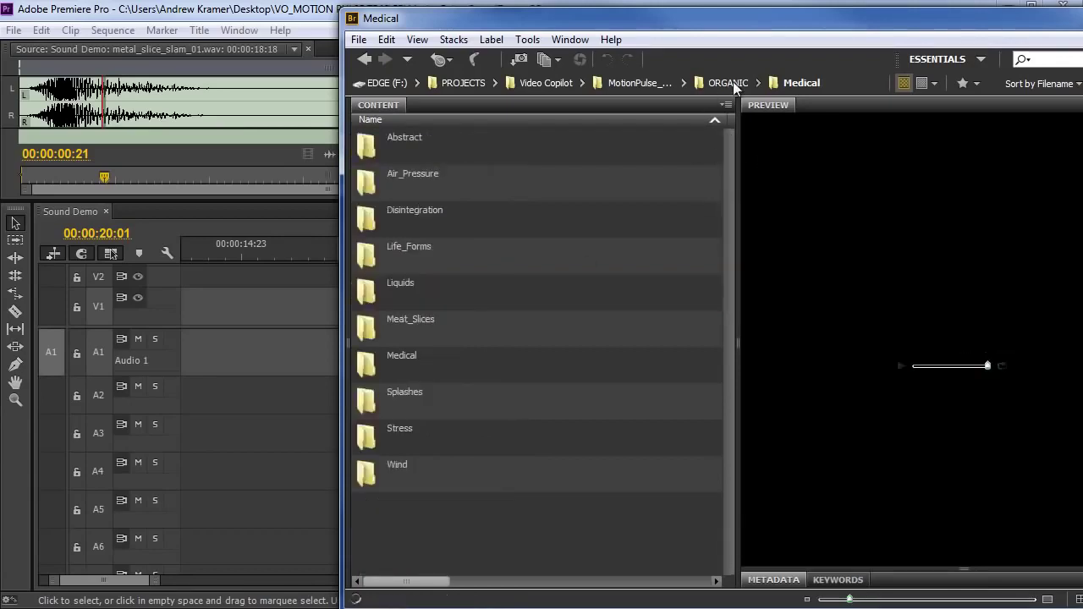
pyautogui.click(636, 82)
pyautogui.doubleClick(407, 286)
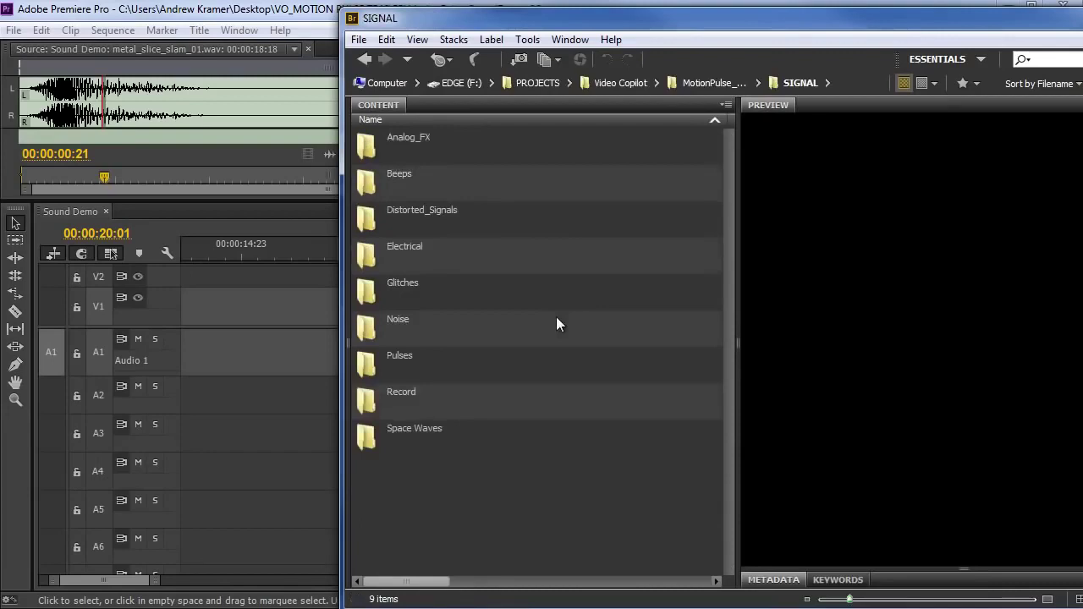
# In VELOCITY > Spin_FX, audition spin_beep_03, 01 and 06
pyautogui.hotkey('ctrl', 'Up')
pyautogui.doubleClick(409, 324)
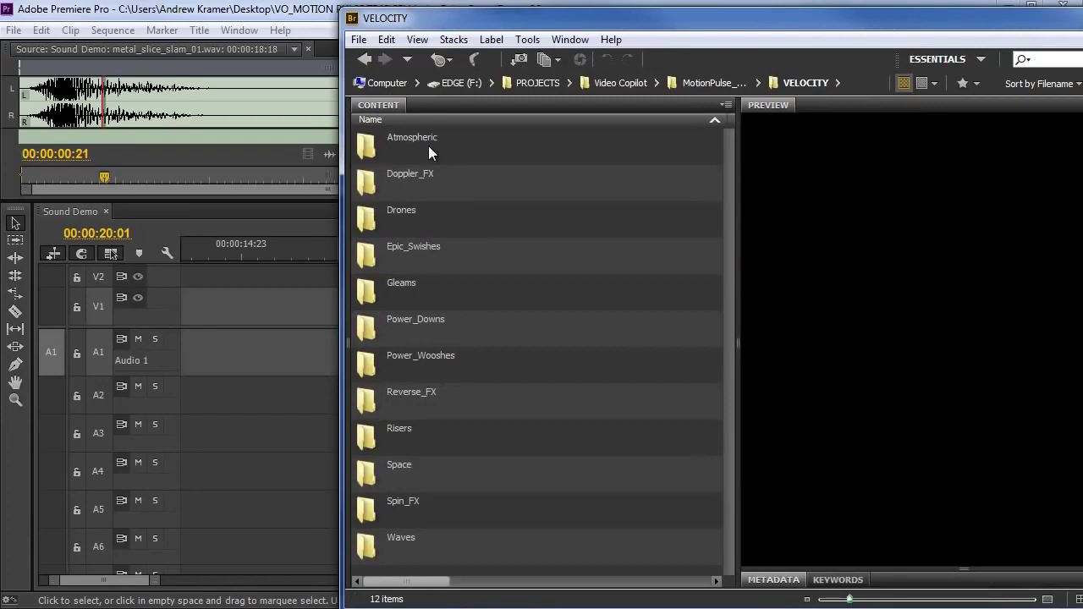
pyautogui.click(411, 490)
pyautogui.doubleClick(411, 503)
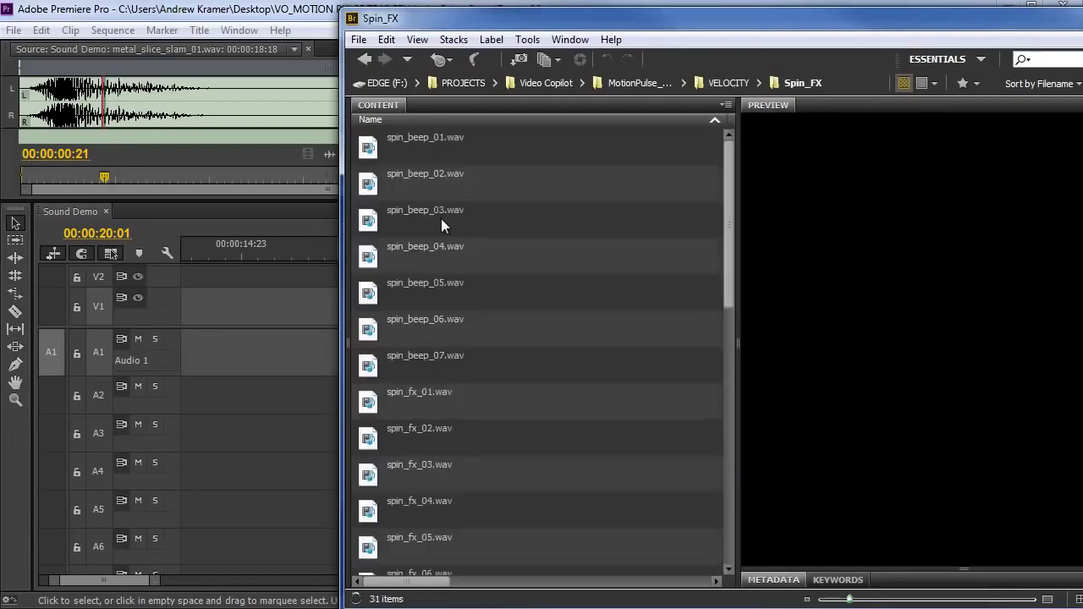
pyautogui.click(441, 218)
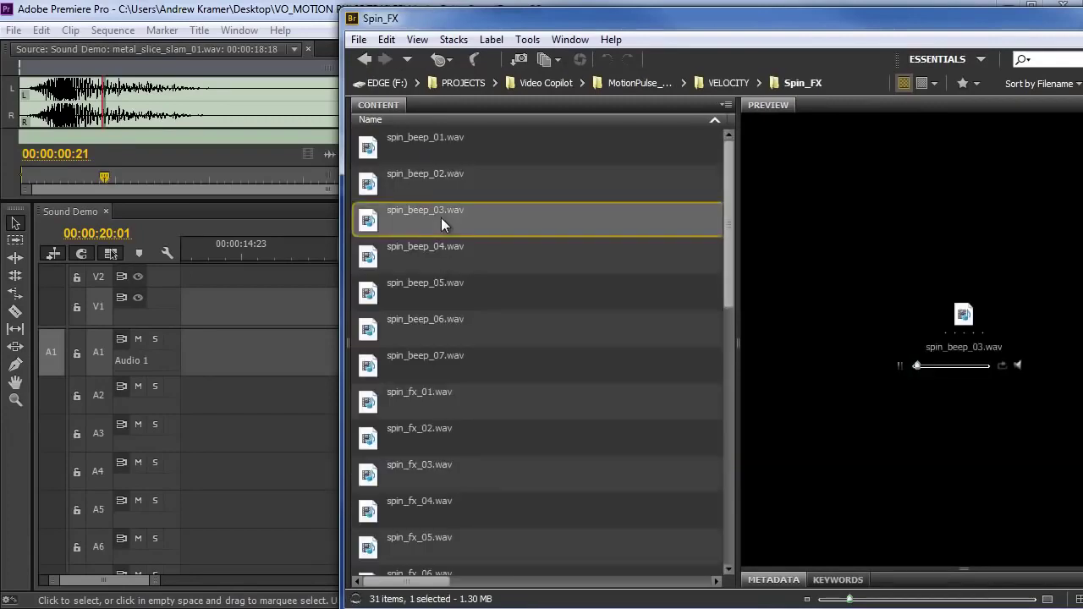
pyautogui.click(446, 143)
pyautogui.click(442, 340)
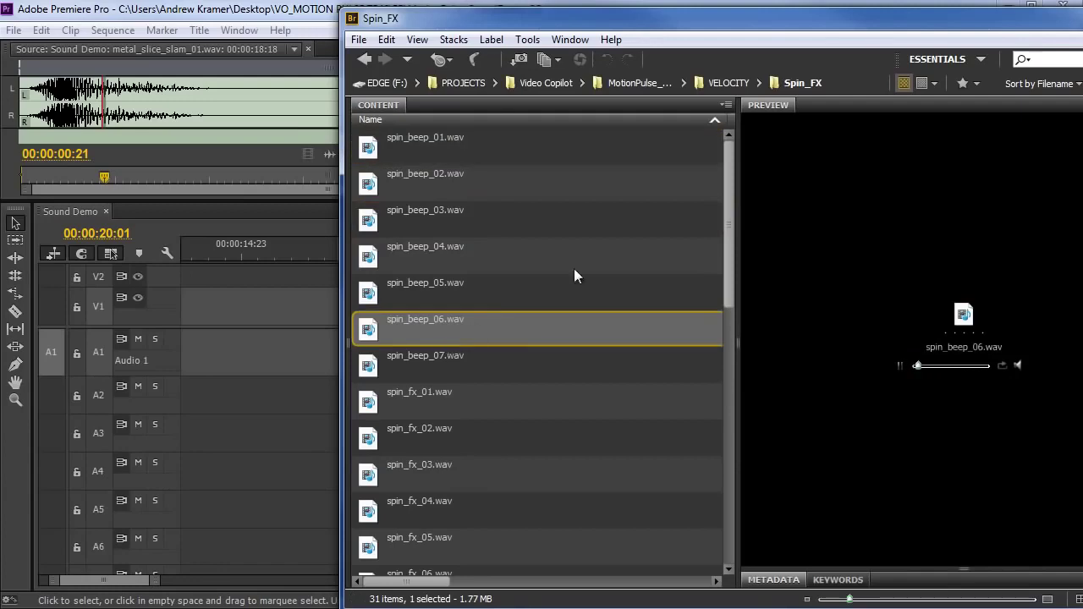
pyautogui.click(704, 86)
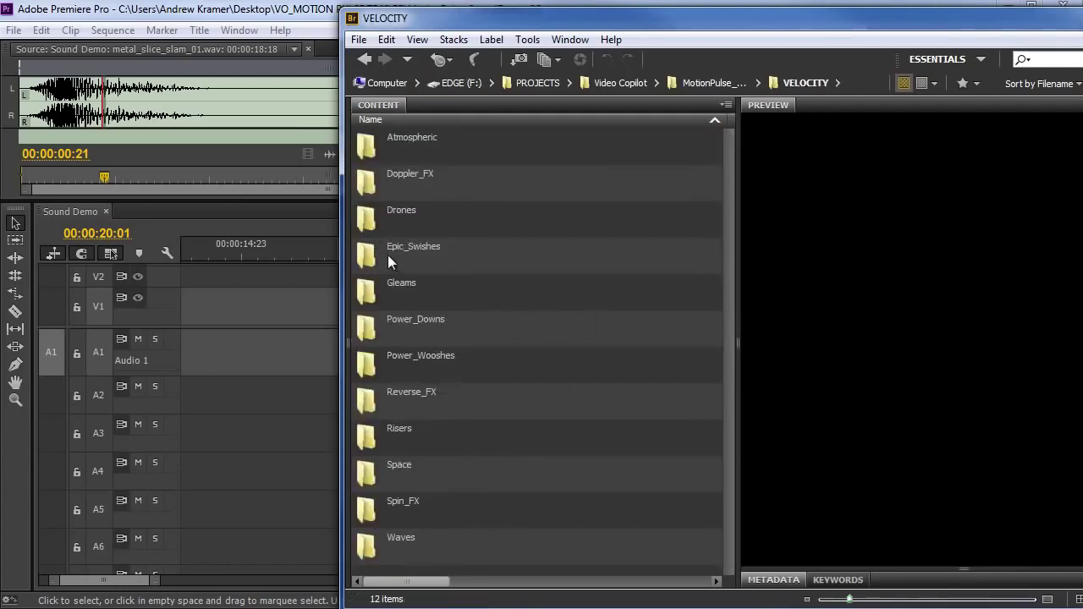
# Audition atmosphere_eerie_02, 06 and 12 in Atmospheric, then return to MotionPulse_BlackBox
pyautogui.doubleClick(412, 146)
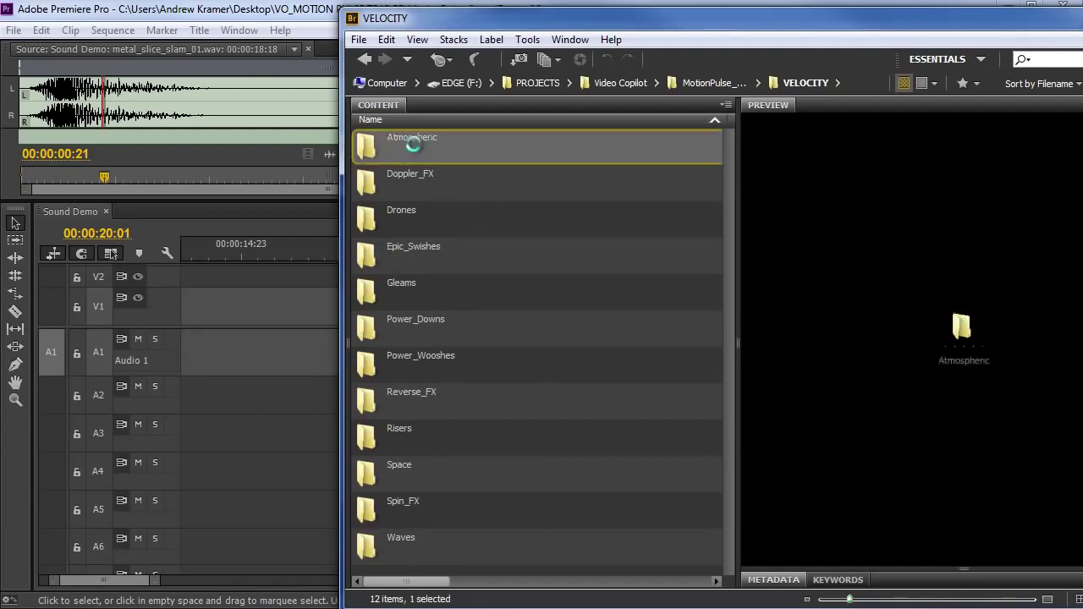
pyautogui.click(467, 180)
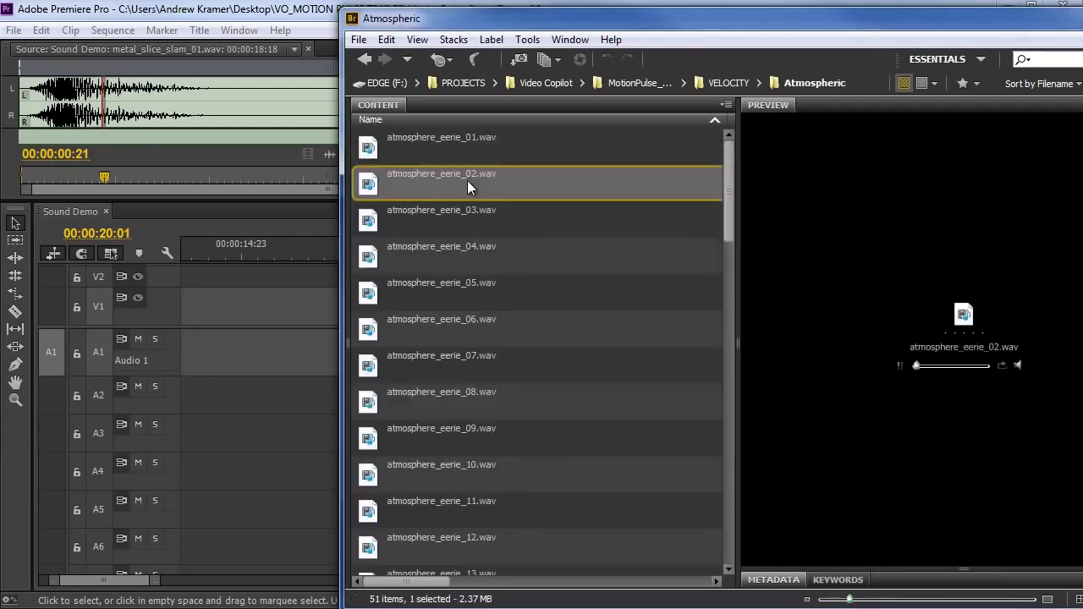
pyautogui.click(465, 340)
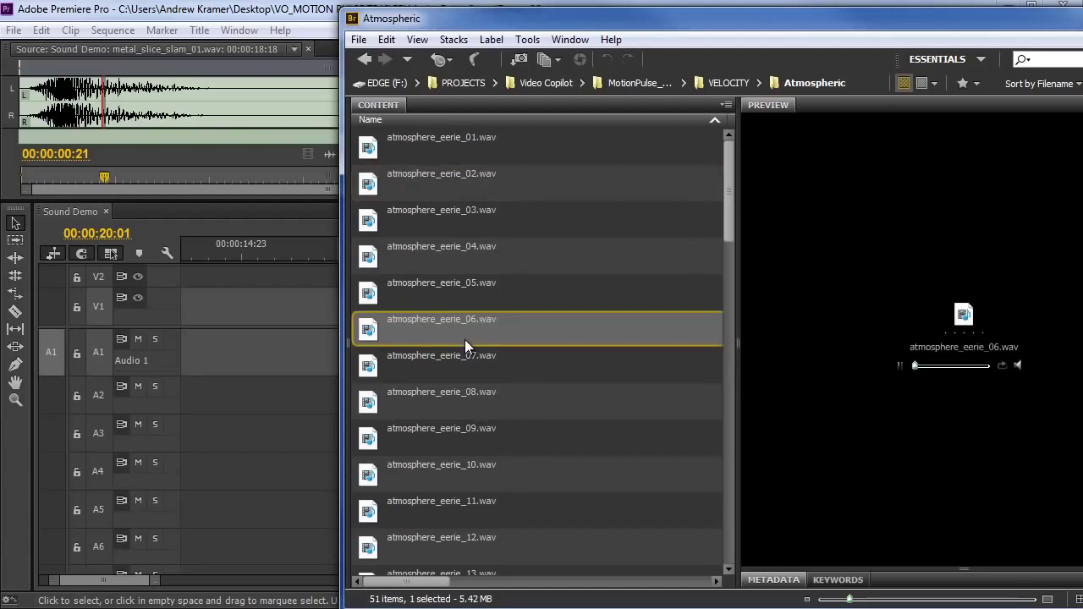
pyautogui.click(496, 546)
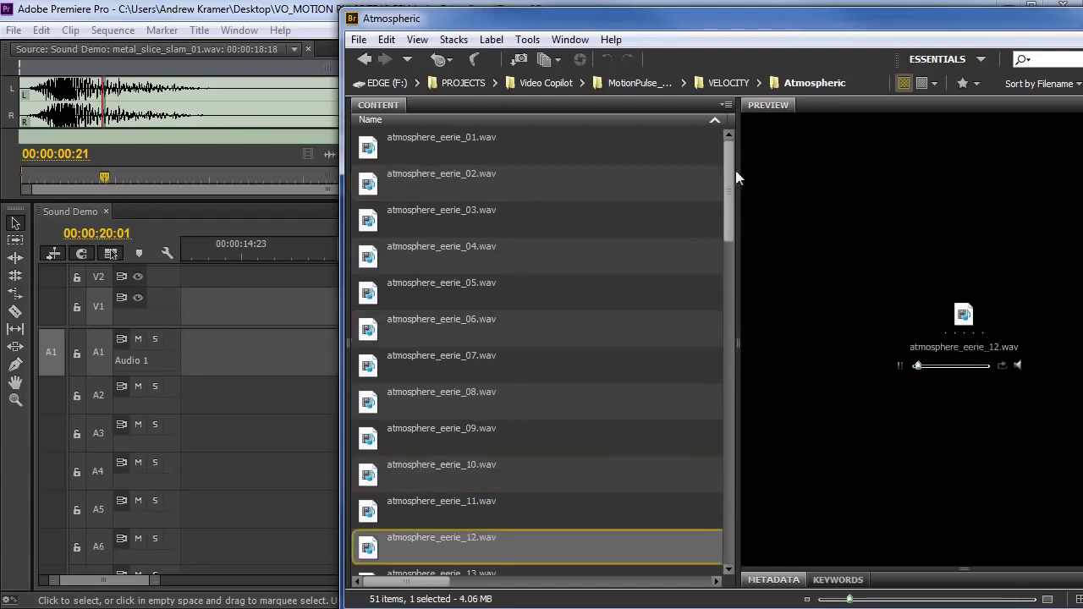
pyautogui.click(726, 83)
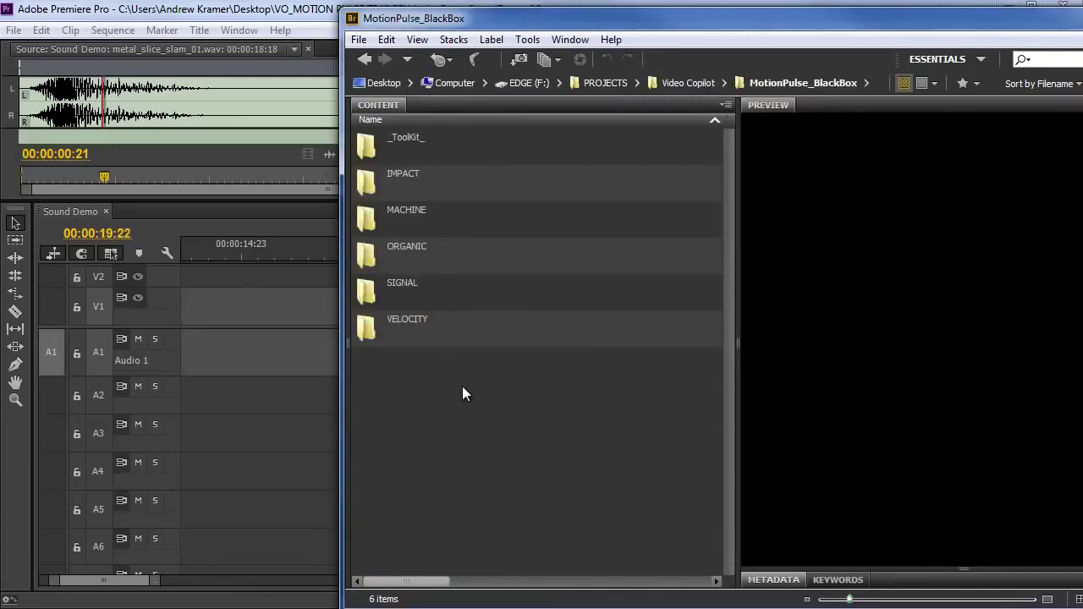
# Play the layered sword and metal slam sounds from just before the hit near 00:00:18:10
pyautogui.click(201, 52)
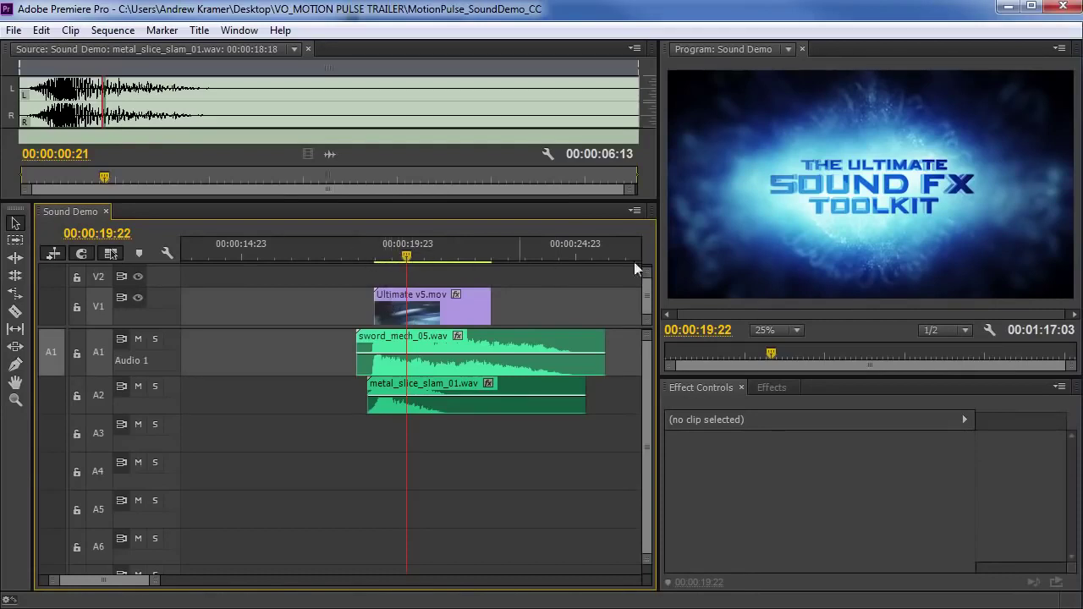
pyautogui.click(356, 248)
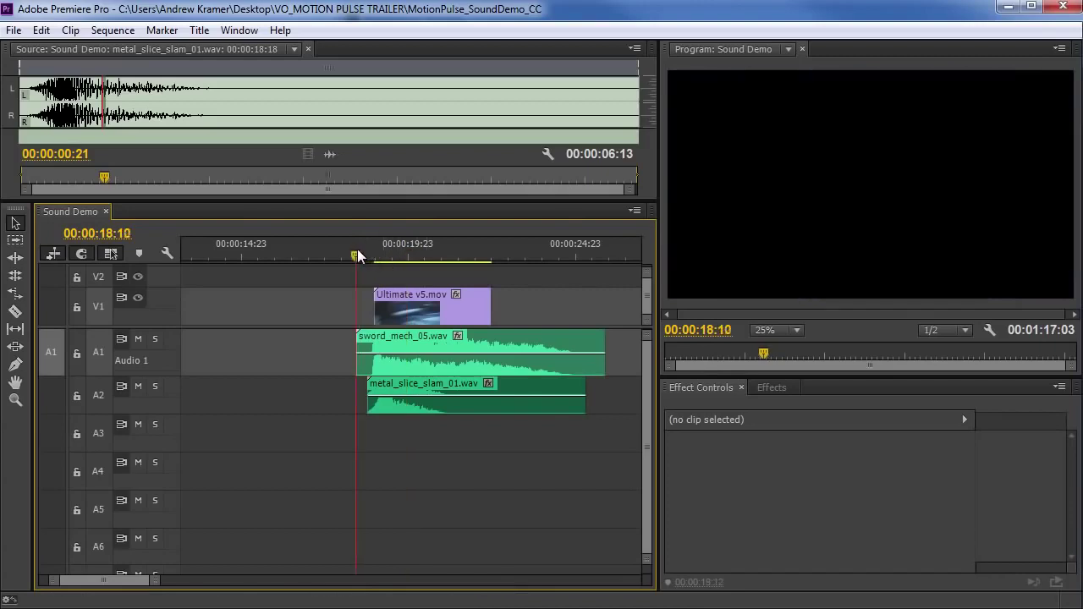
pyautogui.click(396, 362)
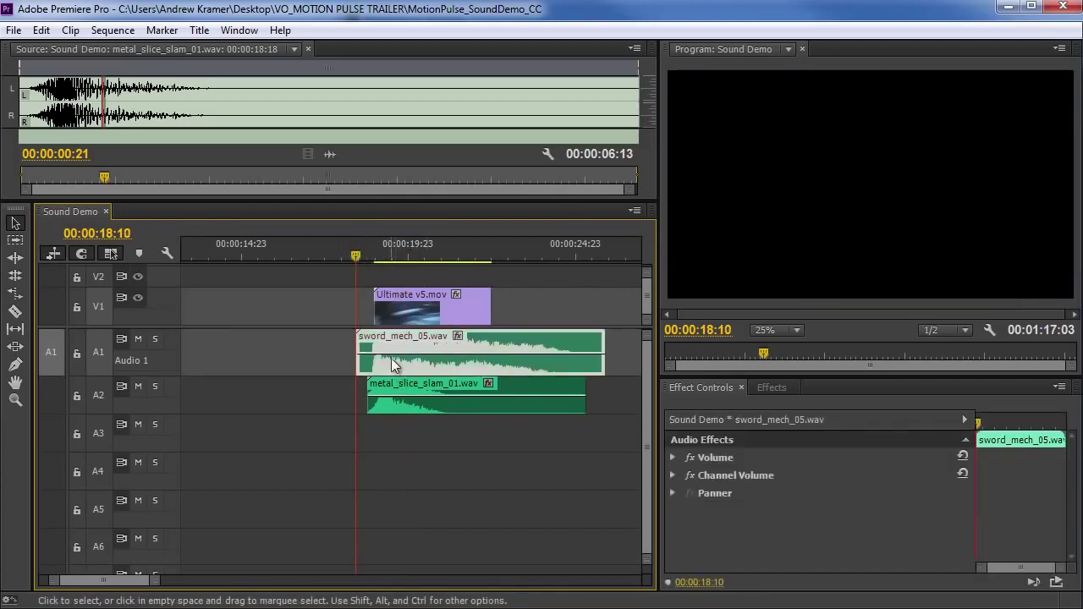
pyautogui.click(409, 406)
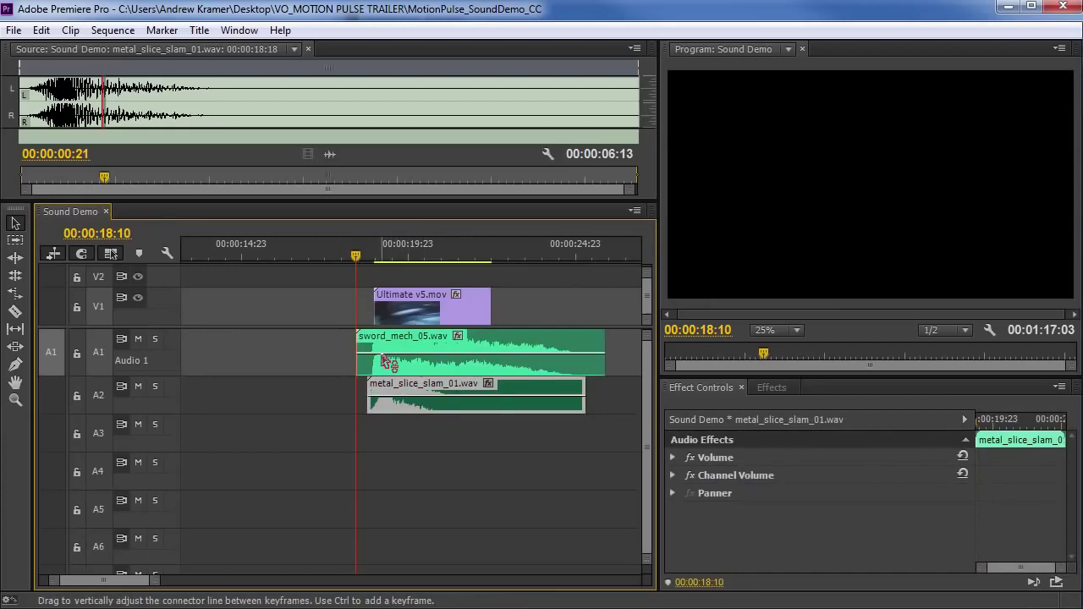
pyautogui.press('Left')
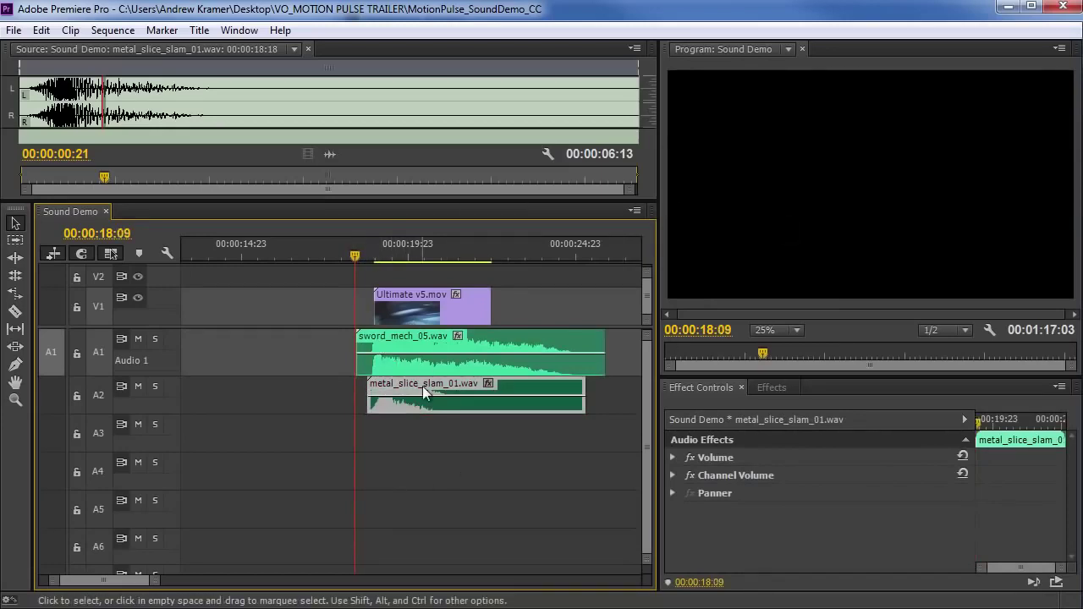
pyautogui.press('space')
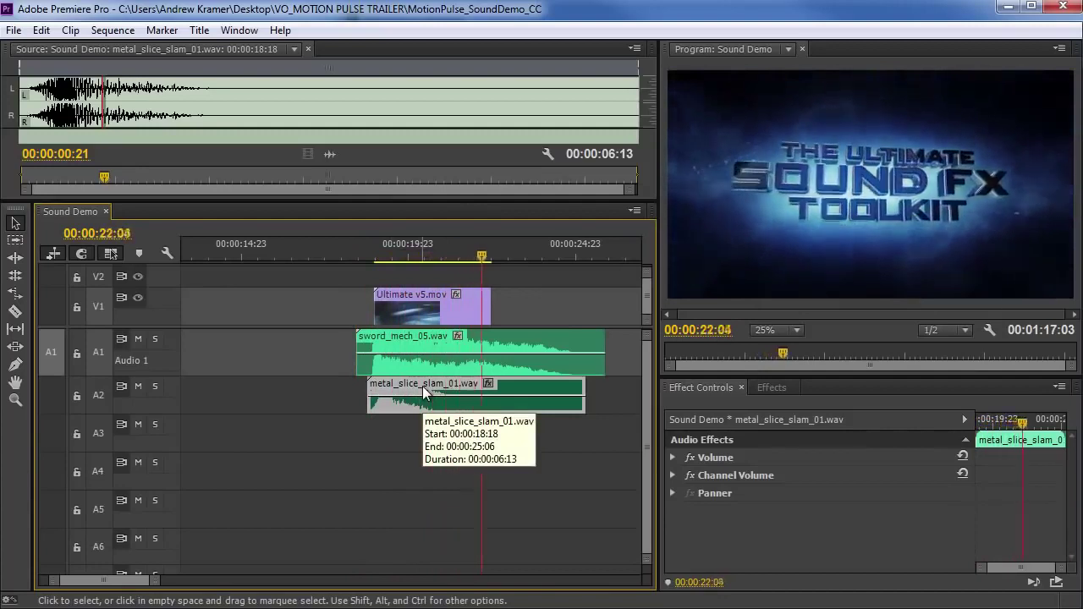
# Solo track A1 and play the sword_mech_05 sound alone, then unsolo it
pyautogui.click(381, 253)
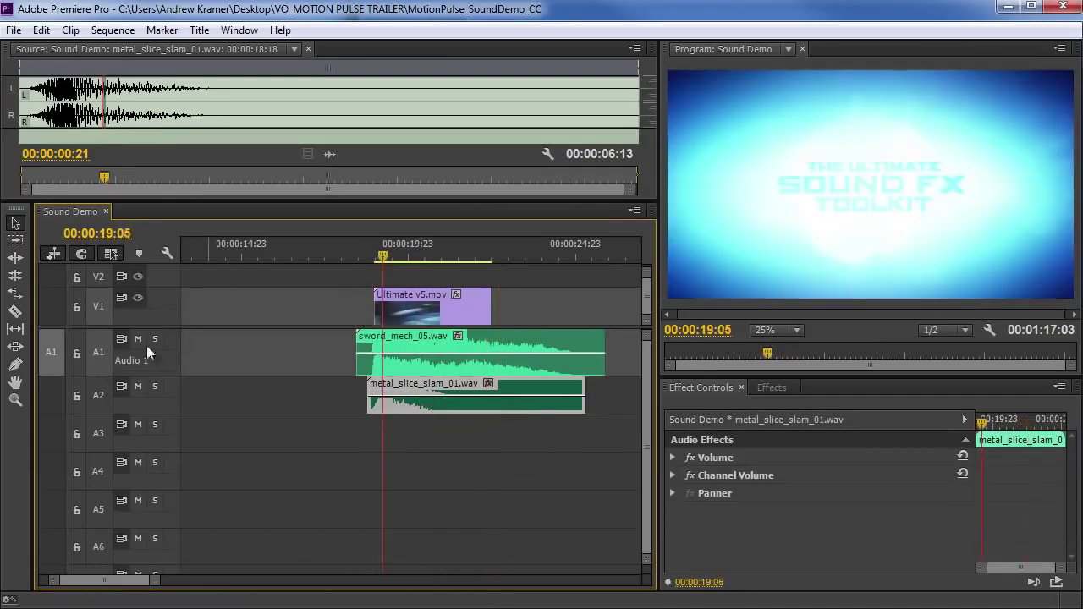
pyautogui.click(155, 339)
pyautogui.click(367, 239)
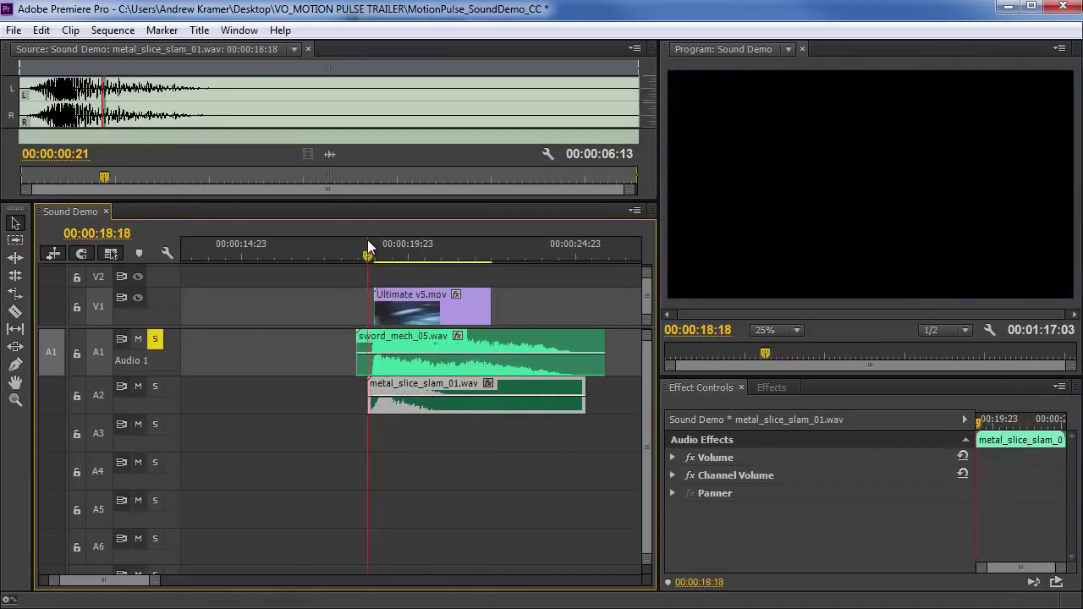
pyautogui.press('space')
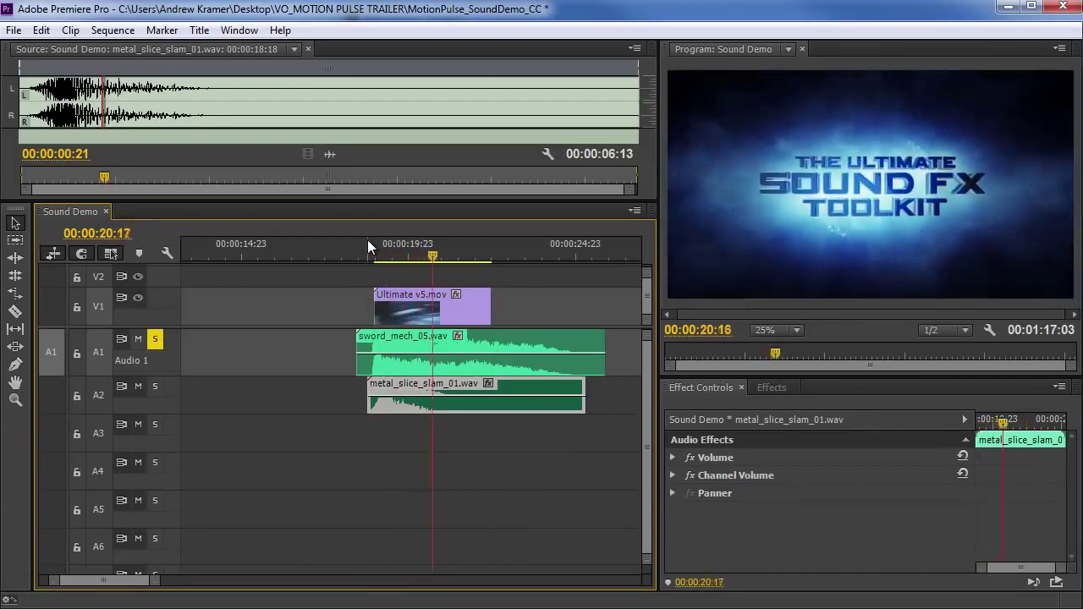
pyautogui.press('space')
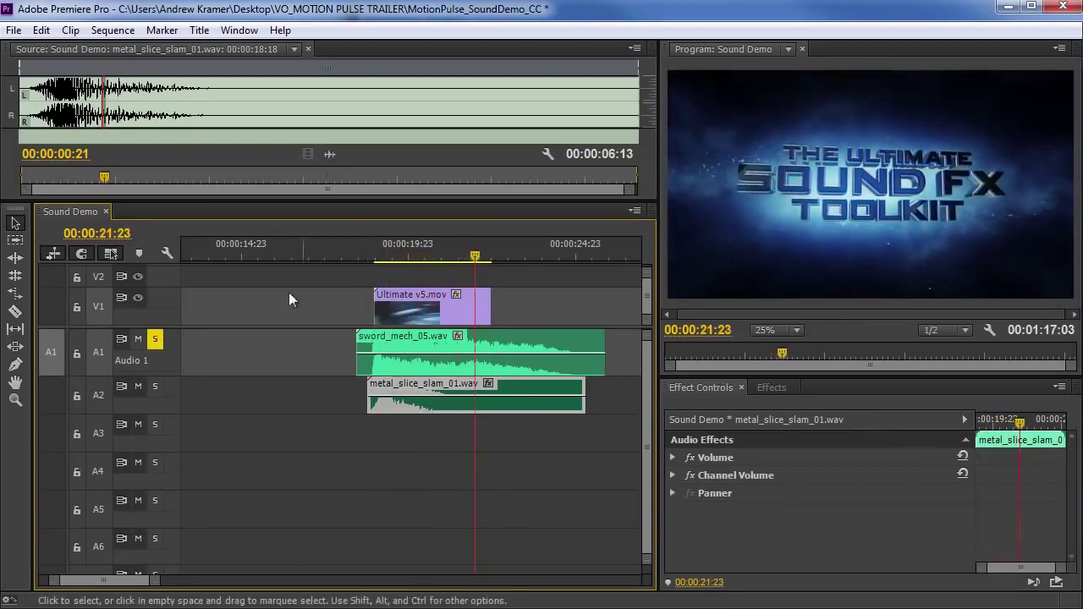
pyautogui.click(154, 338)
# Solo track A2 and play the metal_slice_slam_01 sound alone, then unsolo it
pyautogui.click(155, 387)
pyautogui.click(363, 253)
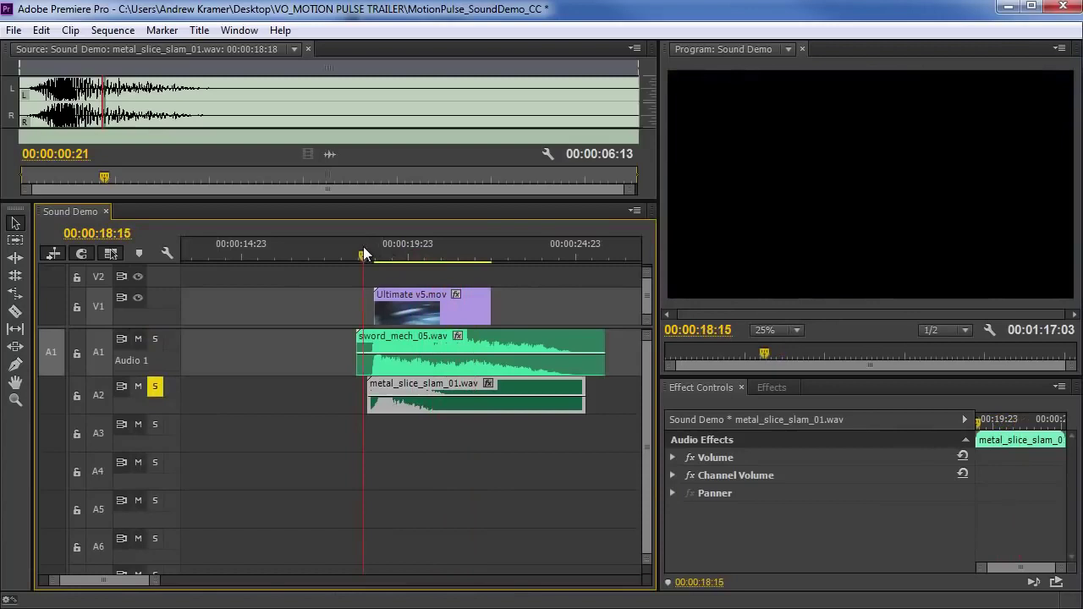
pyautogui.press('space')
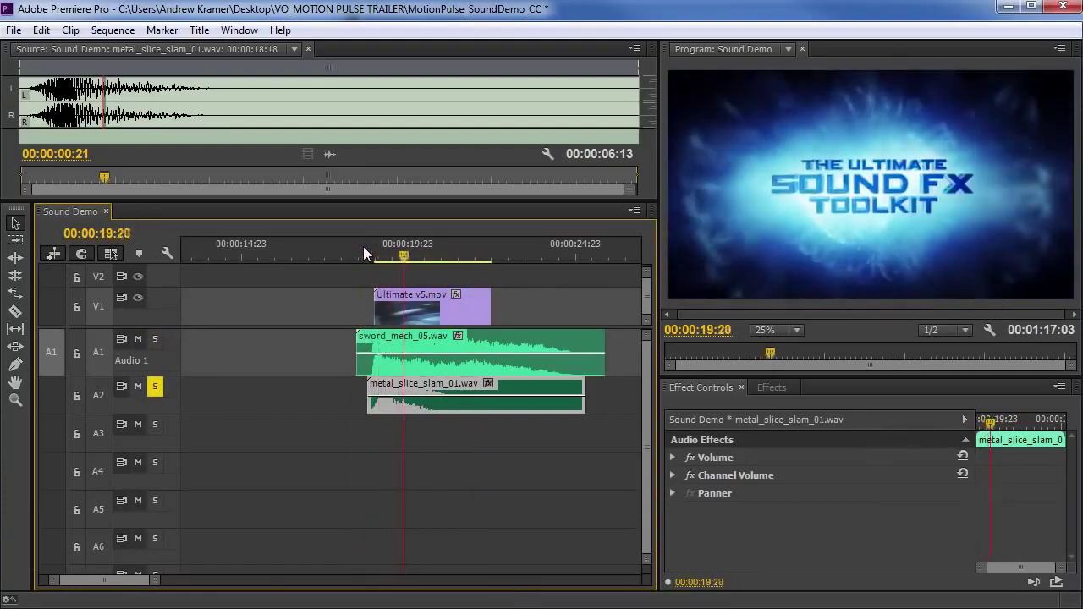
pyautogui.press('space')
pyautogui.click(154, 387)
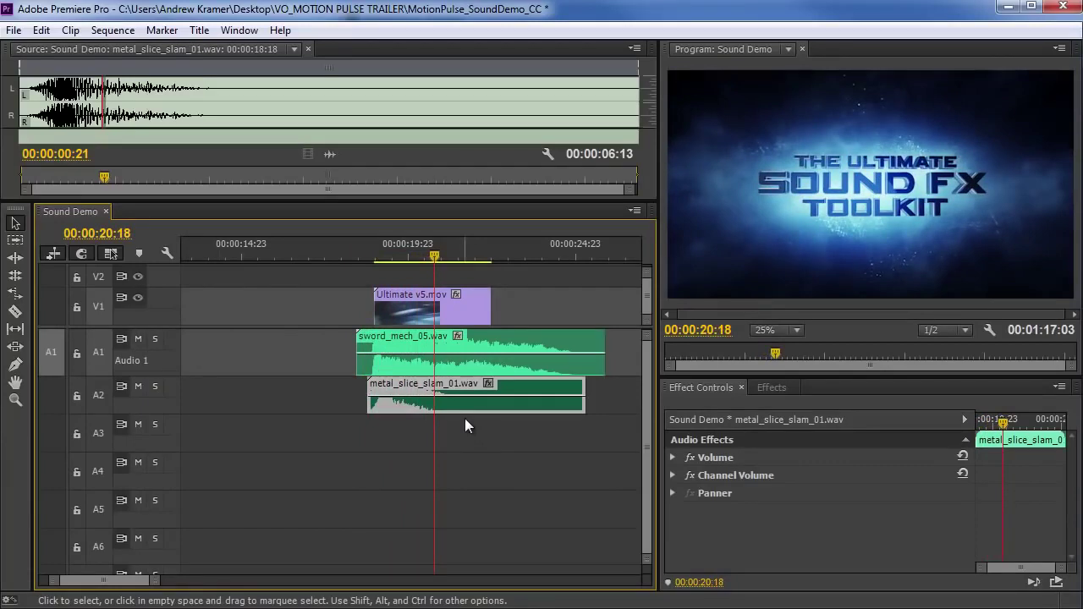
pyautogui.hotkey('alt', 'Tab')
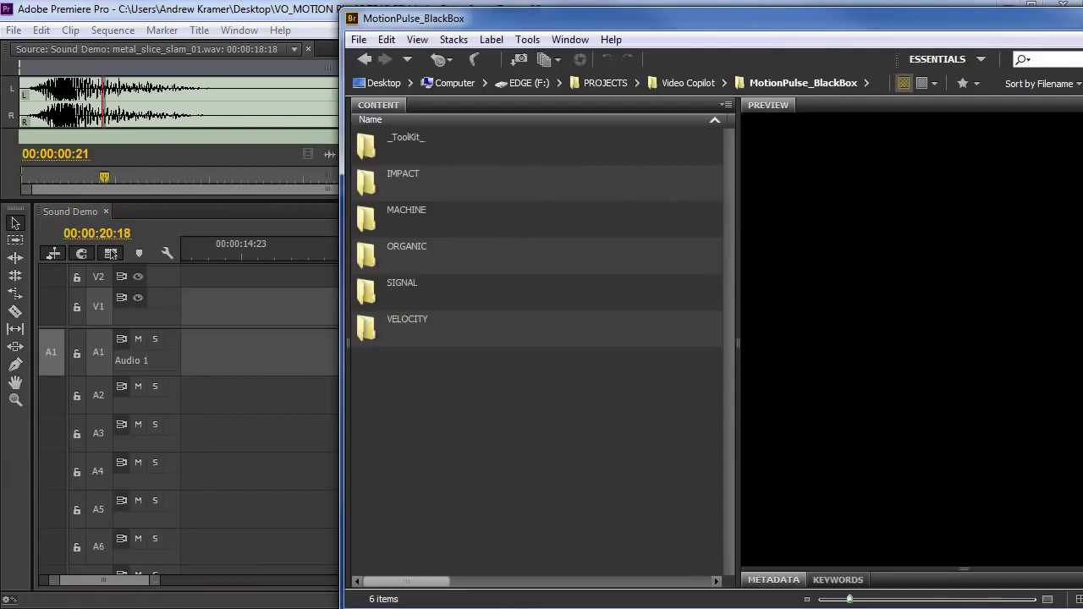
# In IMPACT > Debris, scroll down and audition debris_slow_motion_01 through 05, then stop playback
pyautogui.doubleClick(372, 184)
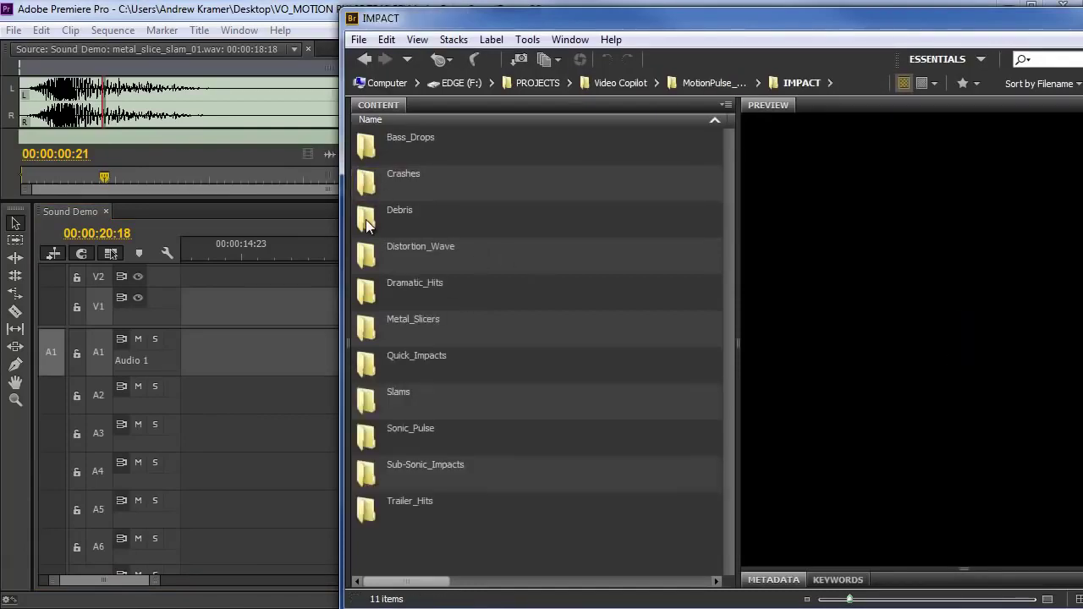
pyautogui.click(367, 222)
pyautogui.doubleClick(368, 221)
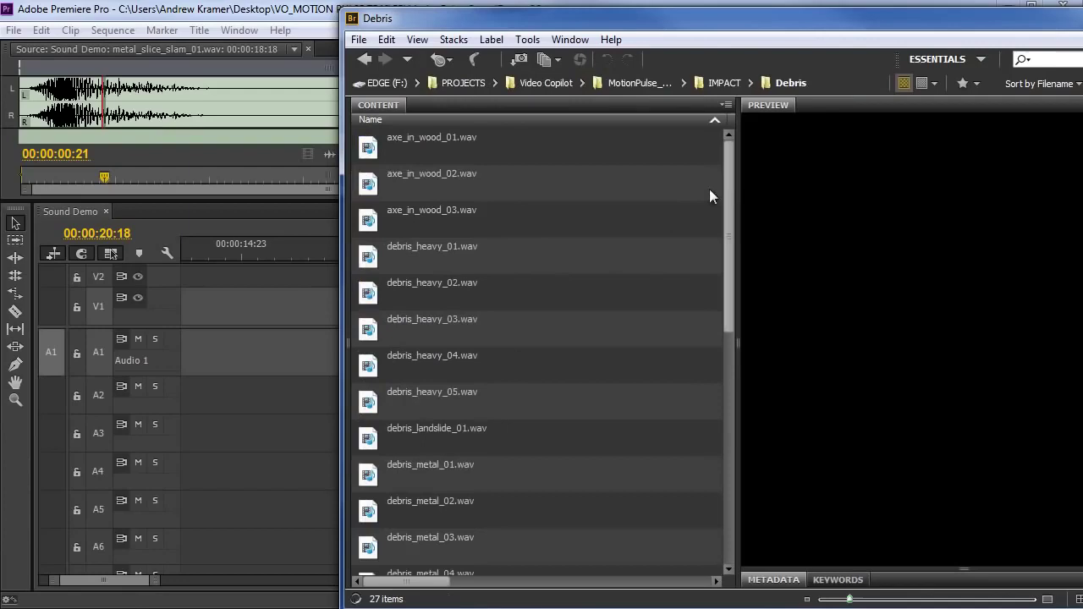
pyautogui.moveTo(733, 193); pyautogui.dragTo(734, 354)
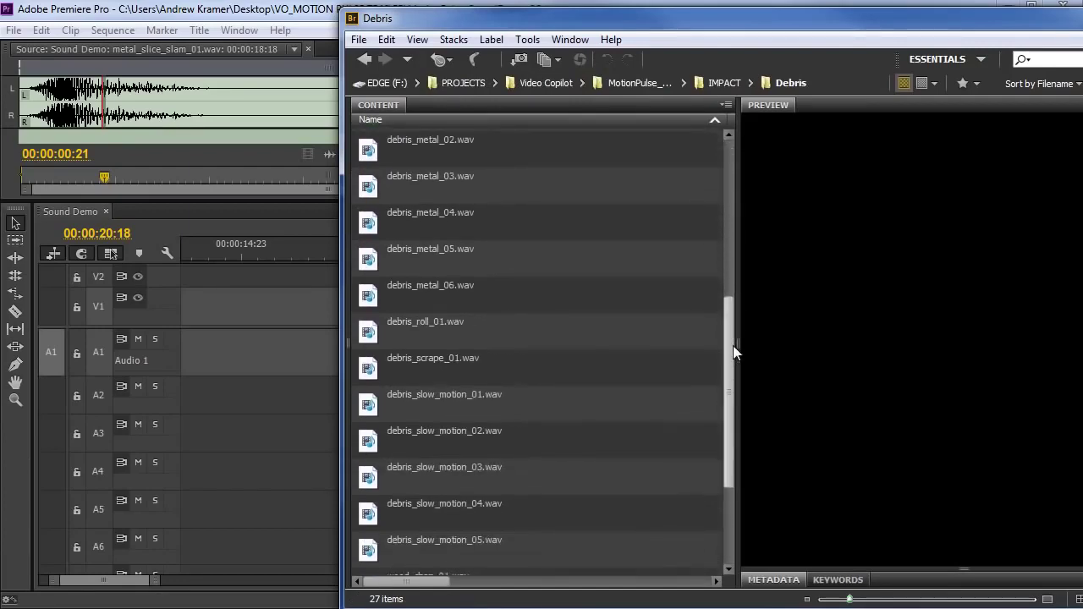
pyautogui.click(444, 400)
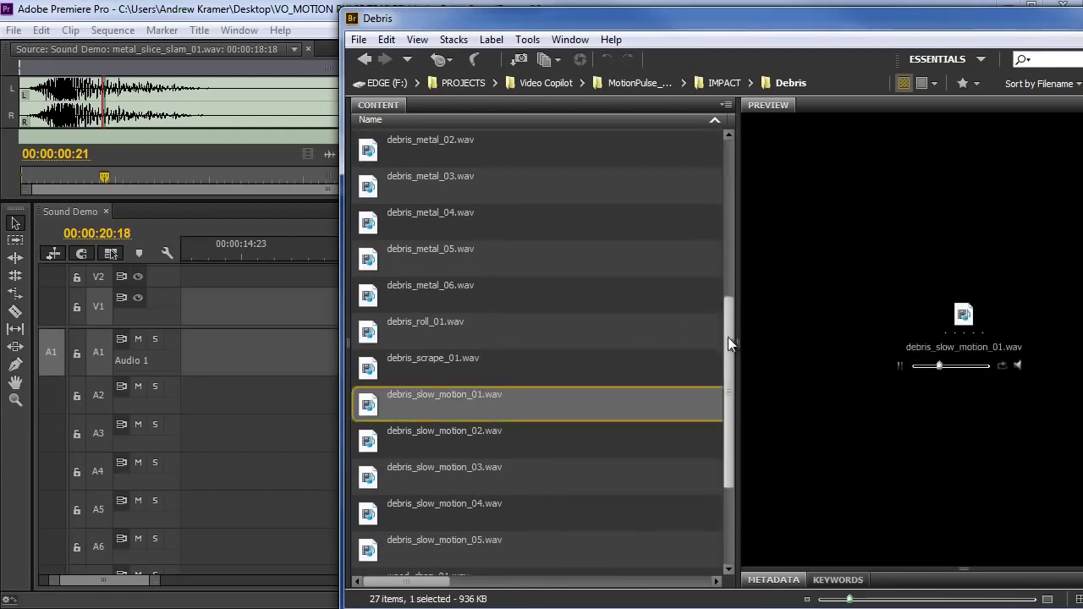
pyautogui.moveTo(727, 343); pyautogui.dragTo(728, 377)
pyautogui.click(465, 337)
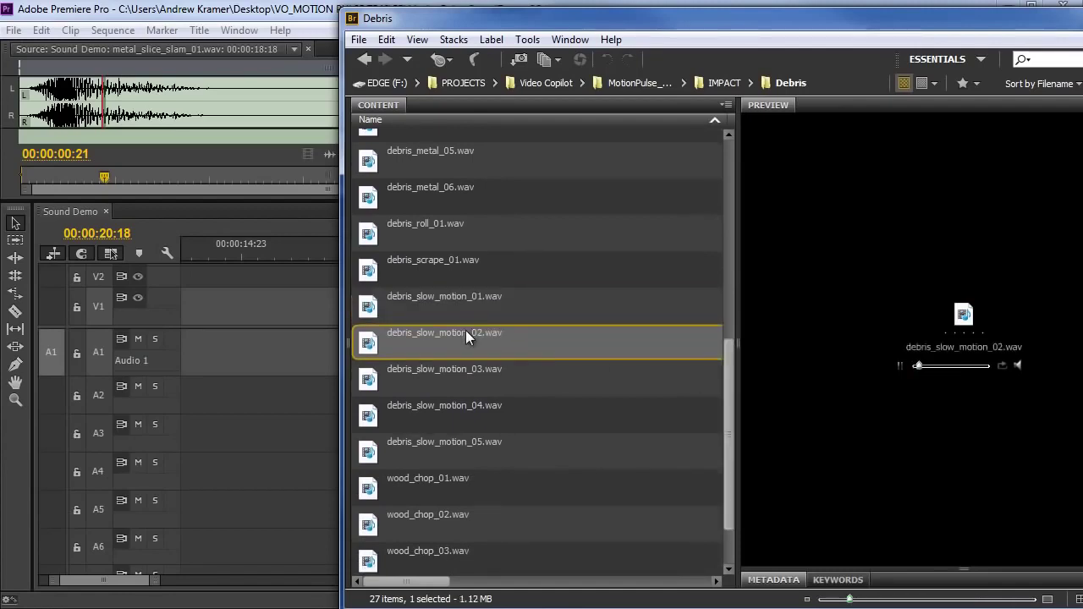
pyautogui.click(472, 381)
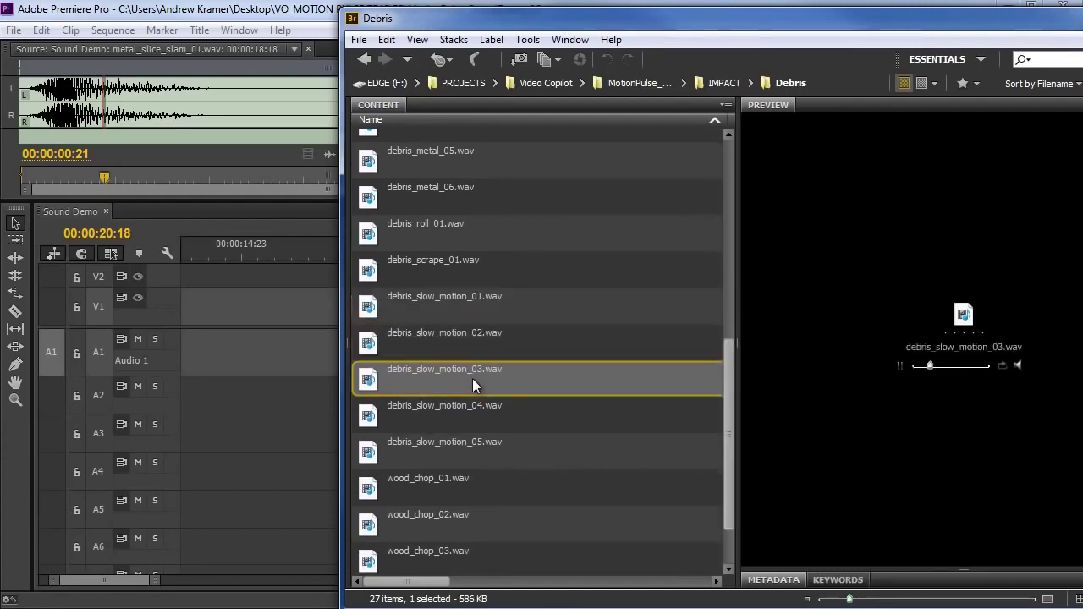
pyautogui.click(487, 413)
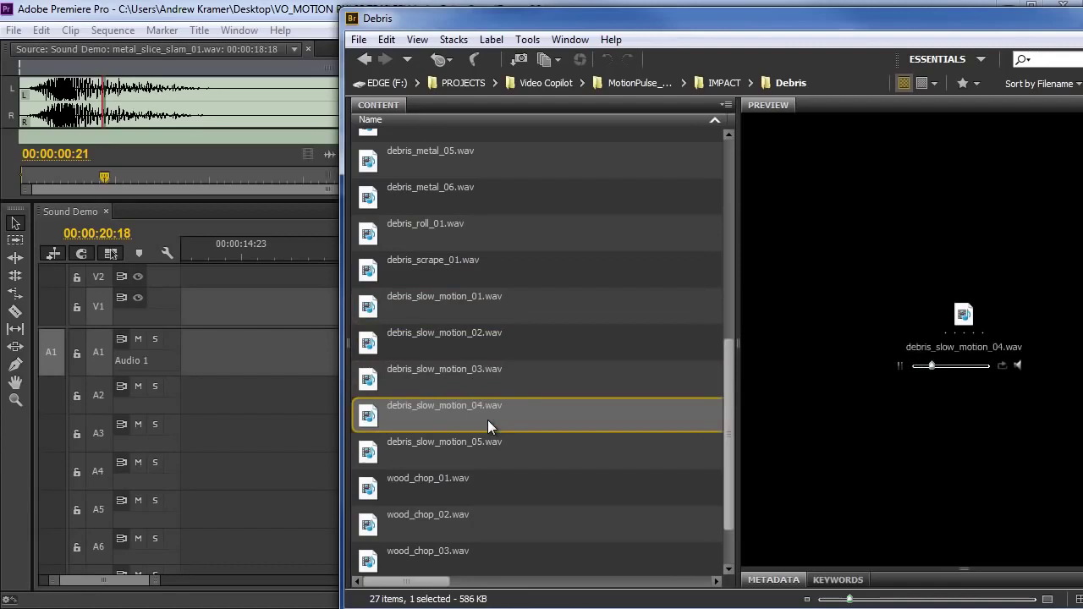
pyautogui.click(491, 440)
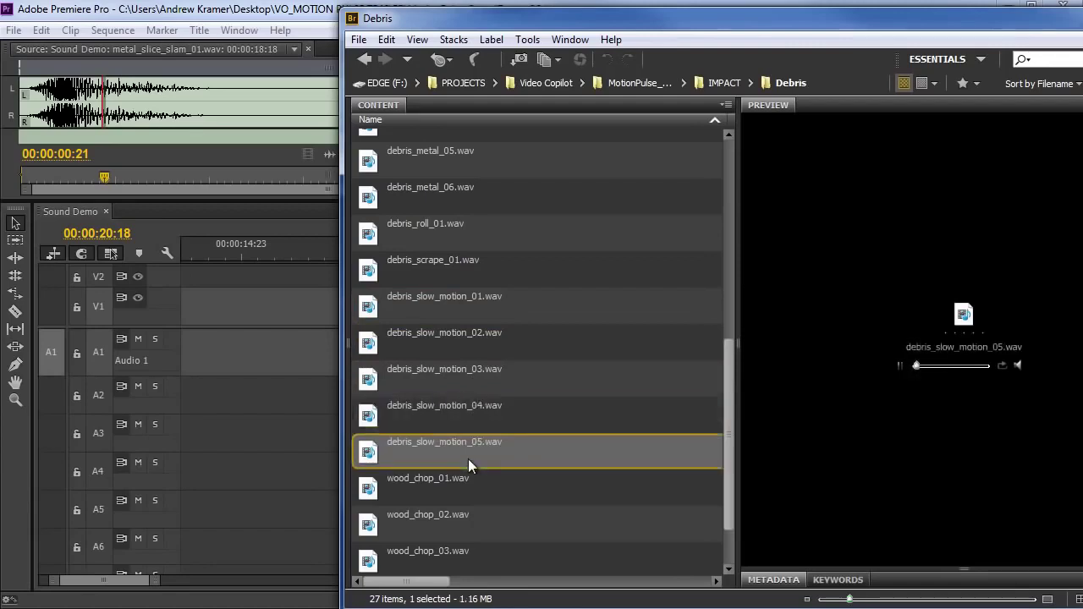
pyautogui.click(898, 367)
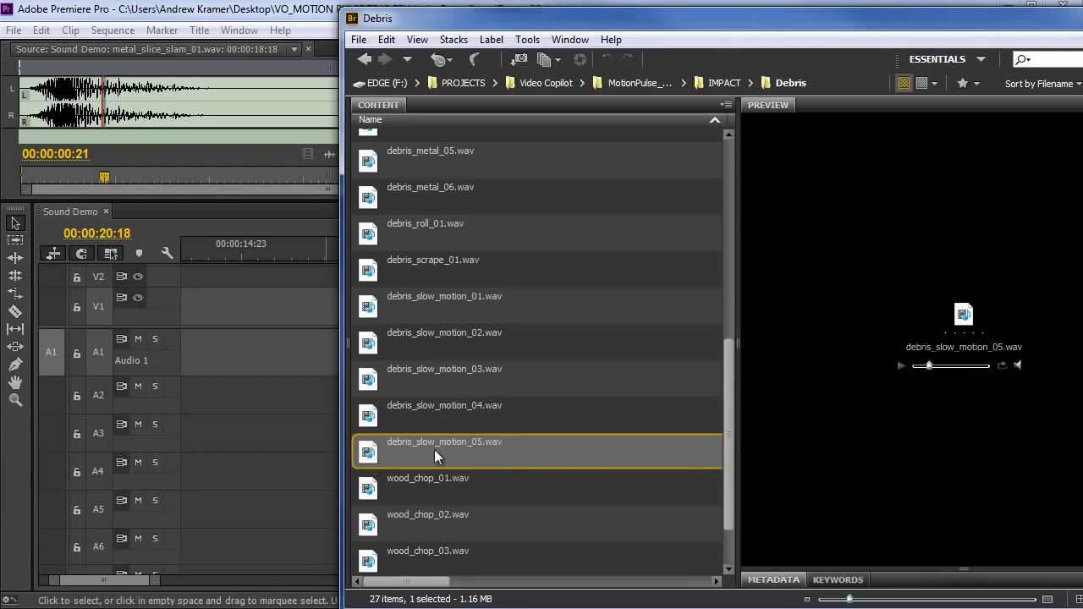
# Place debris_slow_motion_05.wav on A3 under the metal slam, nudge it later, and play the mix
pyautogui.moveTo(369, 459); pyautogui.dragTo(395, 454)
pyautogui.moveTo(385, 252); pyautogui.dragTo(380, 249)
pyautogui.moveTo(390, 419); pyautogui.dragTo(396, 420)
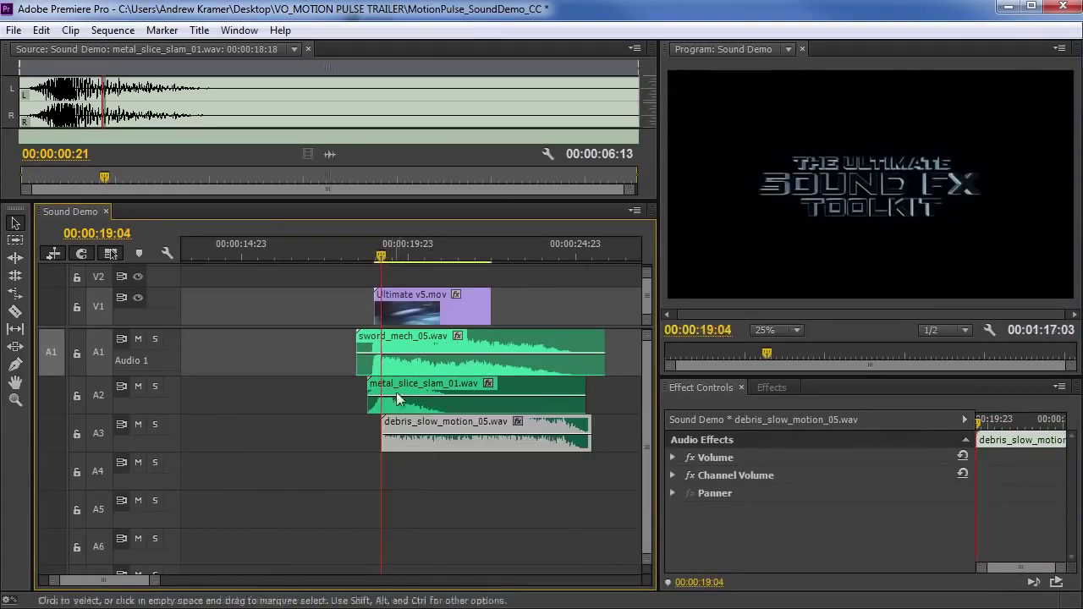
pyautogui.moveTo(372, 249); pyautogui.dragTo(363, 243)
pyautogui.press('space')
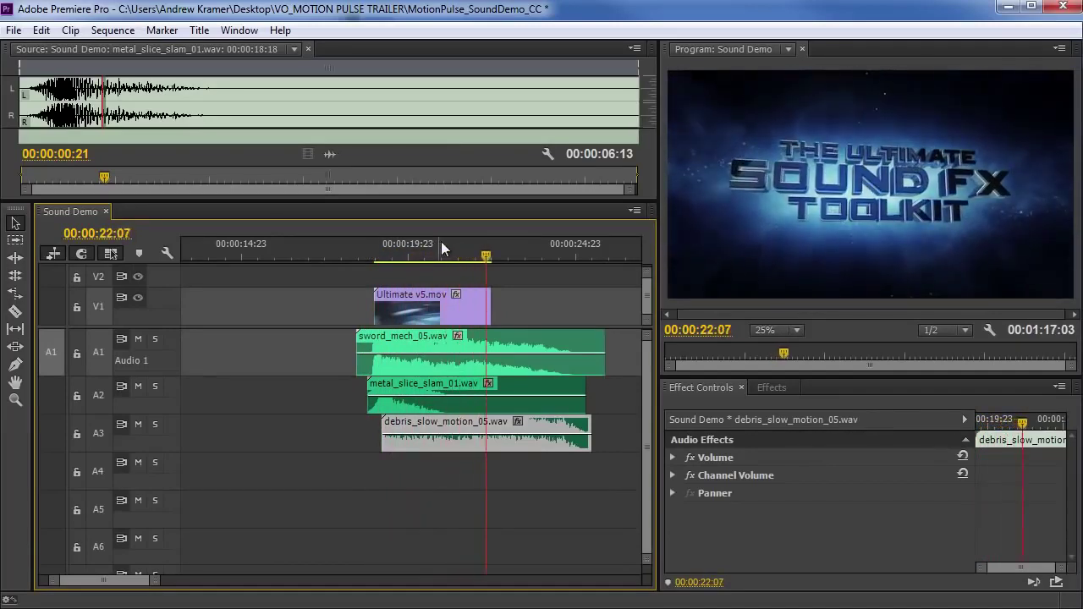
# Solo track A3 to hear the debris sound alone, then unsolo it
pyautogui.click(406, 251)
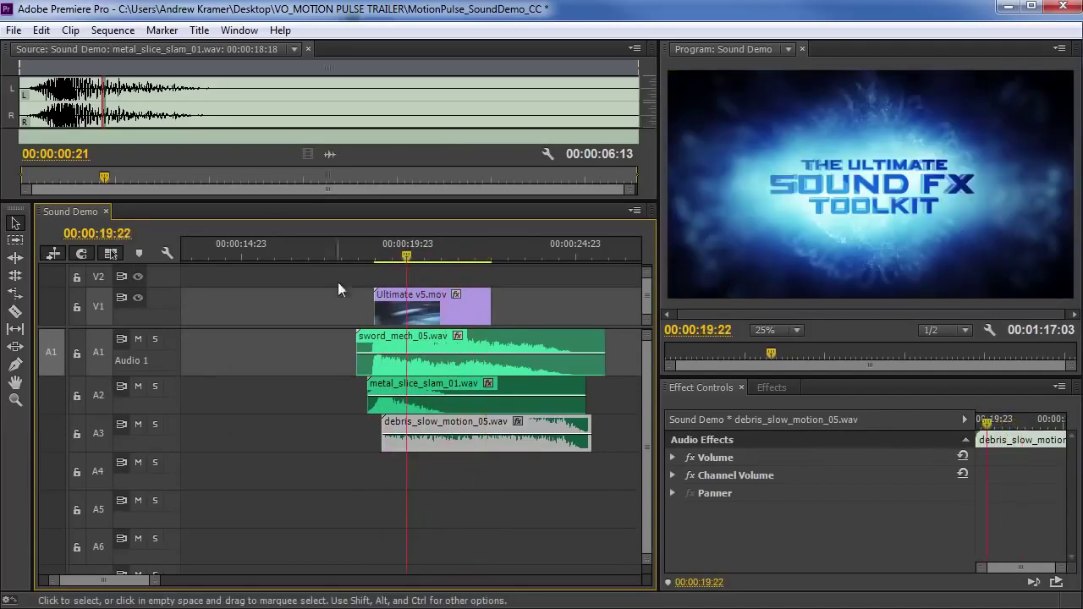
pyautogui.click(155, 424)
pyautogui.moveTo(369, 250); pyautogui.dragTo(380, 251)
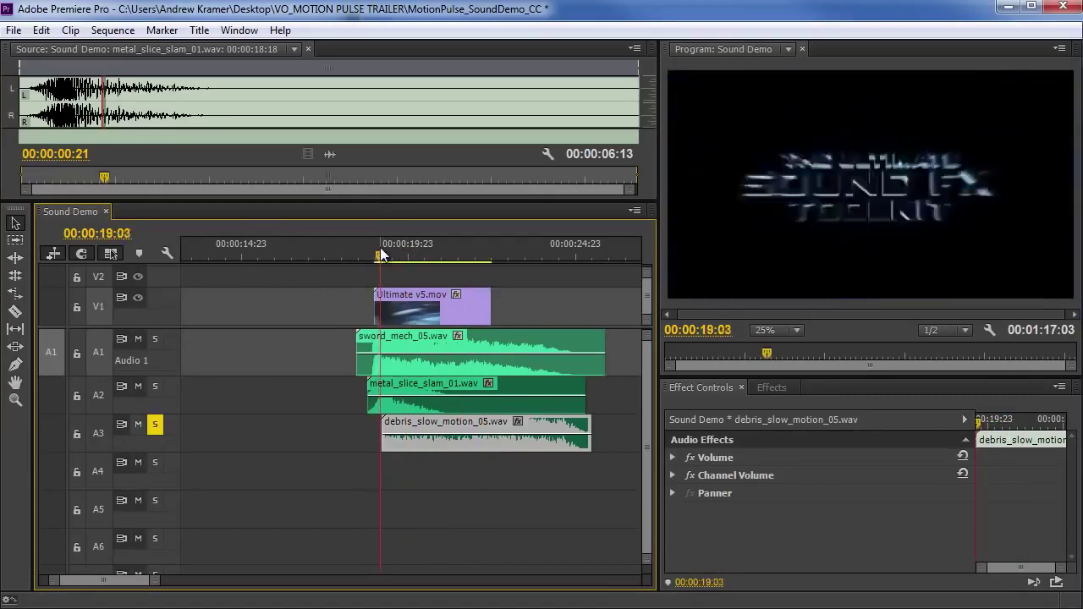
pyautogui.press('space')
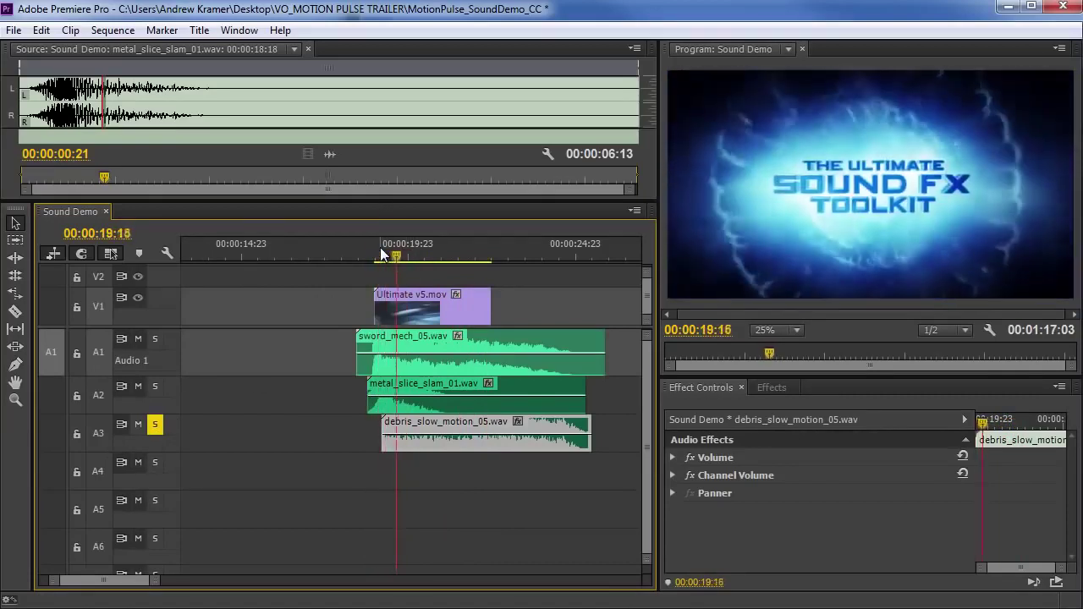
pyautogui.click(150, 428)
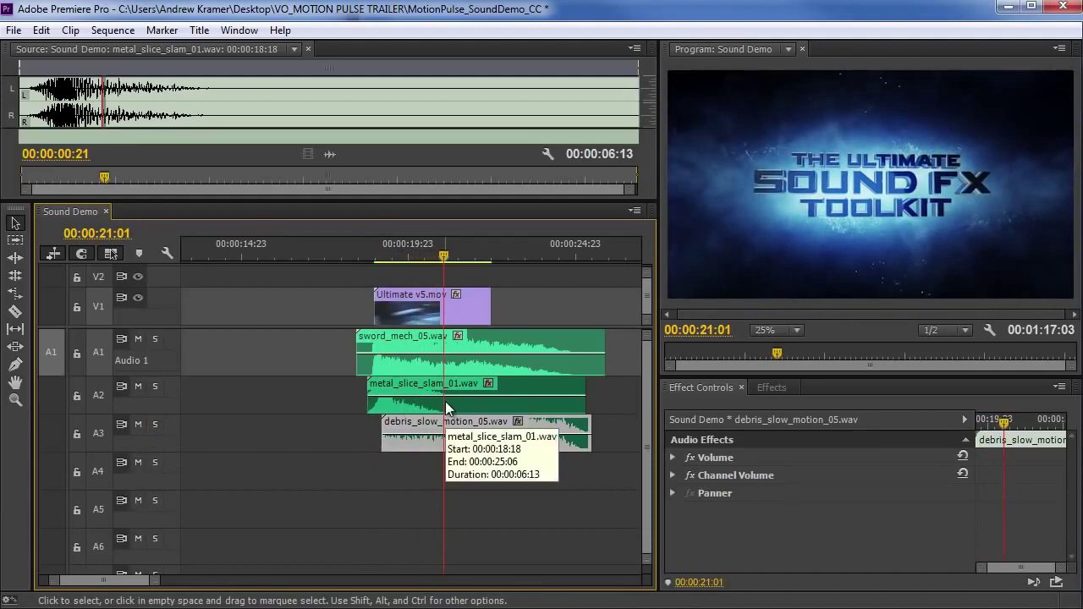
# Play the full layered mix from around 00:00:19:13 and fit the whole sequence in view
pyautogui.click(445, 260)
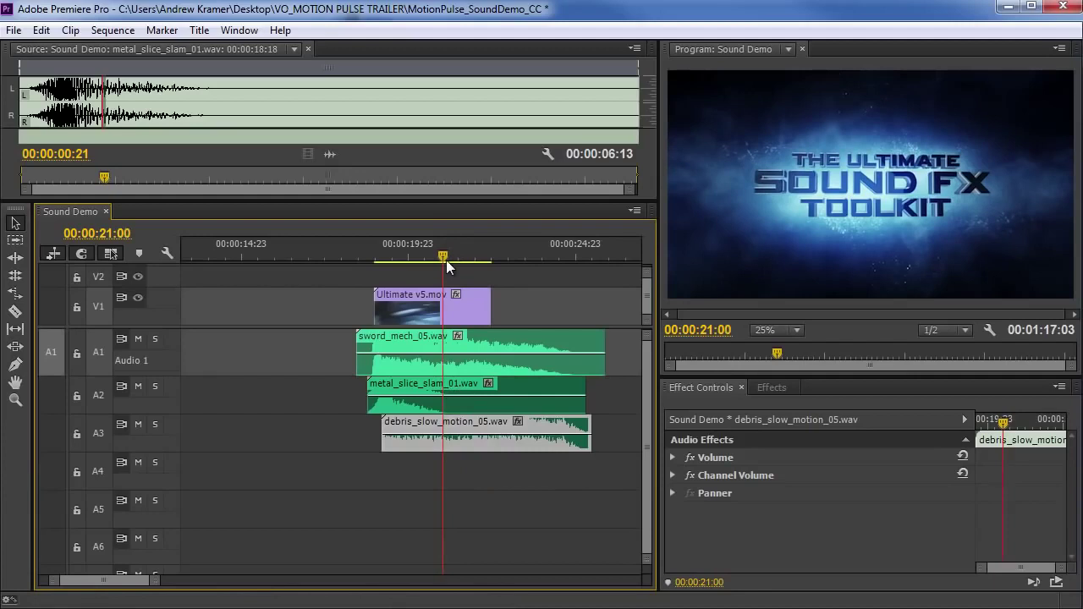
pyautogui.click(394, 249)
pyautogui.press('space')
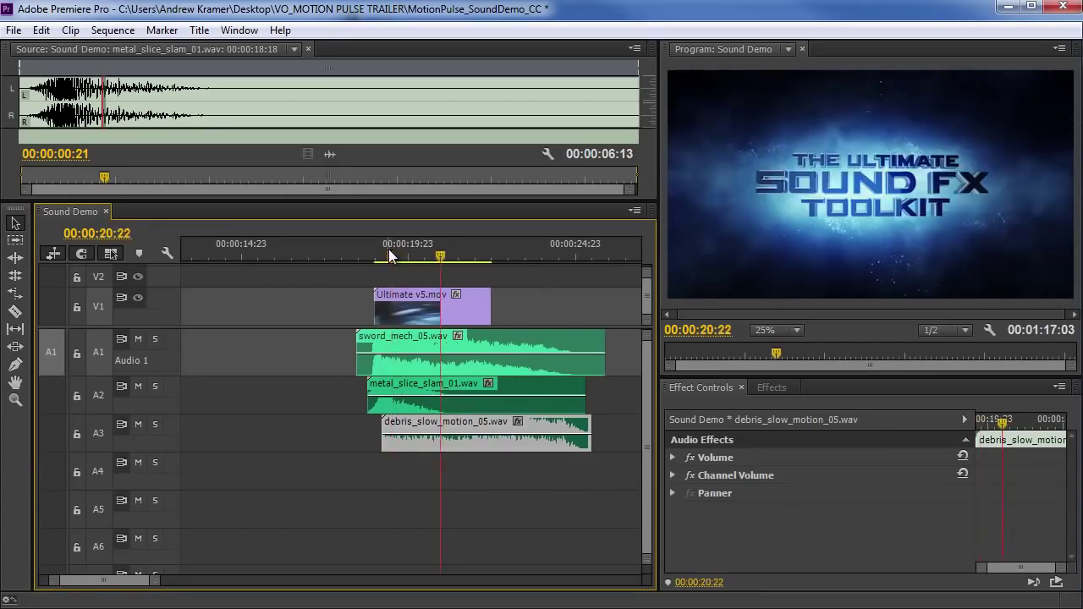
pyautogui.press('\\')
# Zoom the timeline in and scrub the Machine_Close shot from 00:00:06:16 to about 00:00:07:00
pyautogui.click(239, 249)
pyautogui.press('\\')
pyautogui.press('=')
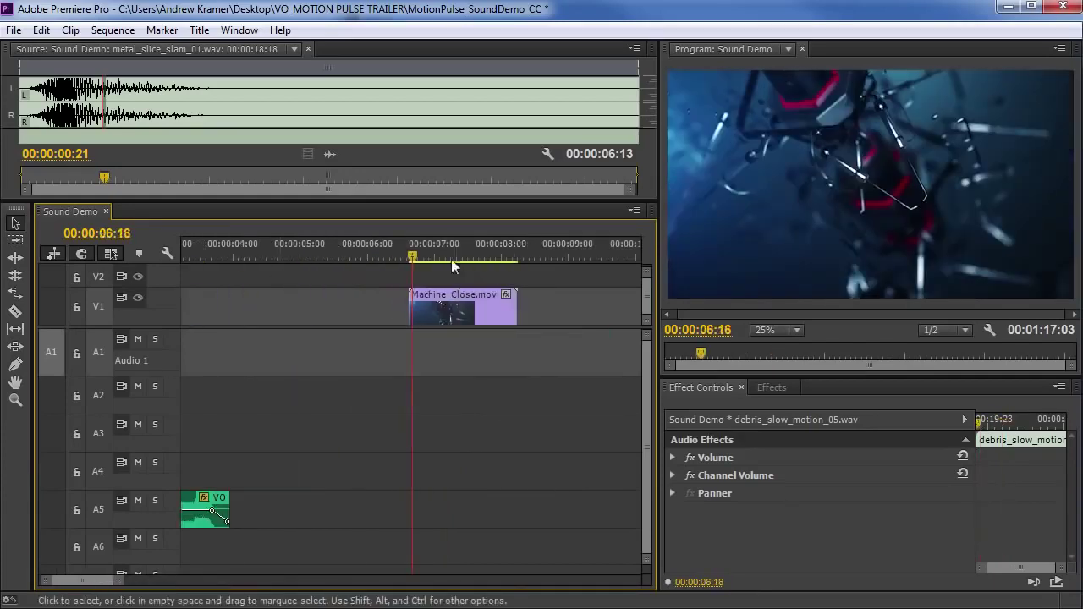
pyautogui.moveTo(415, 253)
pyautogui.mouseDown()
pyautogui.moveTo(494, 251)
pyautogui.moveTo(416, 273)
pyautogui.mouseUp()
pyautogui.moveTo(423, 251)
pyautogui.mouseDown()
pyautogui.moveTo(462, 252)
pyautogui.moveTo(426, 264)
pyautogui.mouseUp()
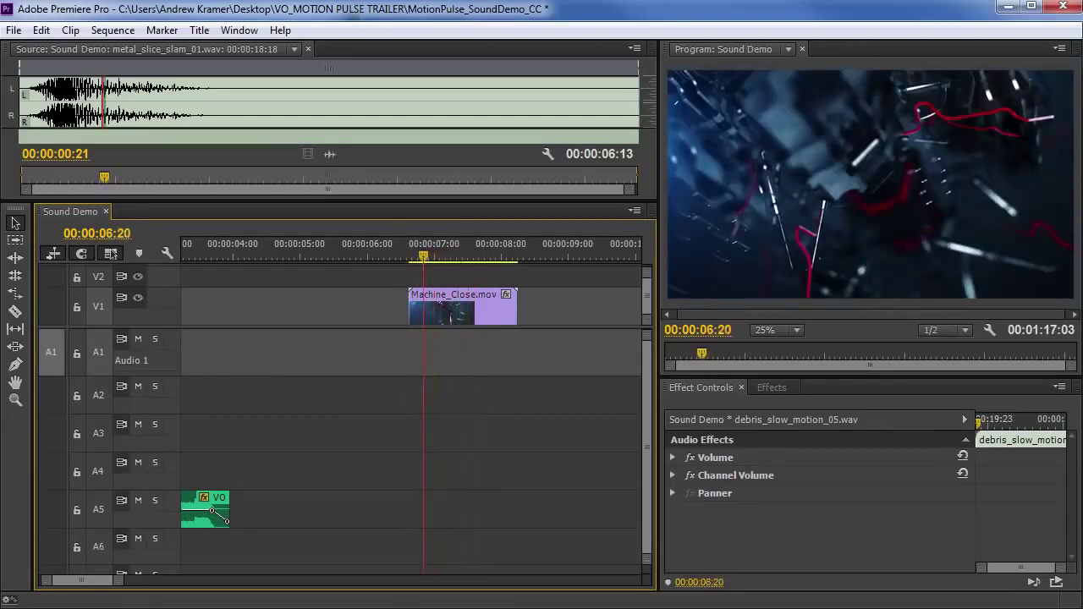
pyautogui.hotkey('alt', 'Tab')
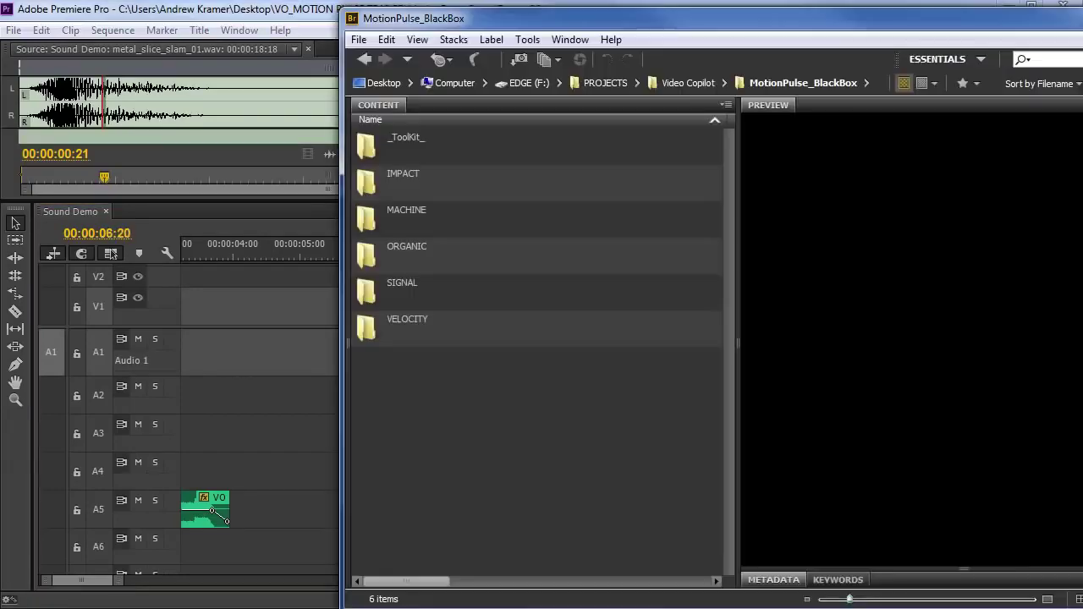
# Open MACHINE > Robotic and audition the first metal blades sound
pyautogui.doubleClick(366, 221)
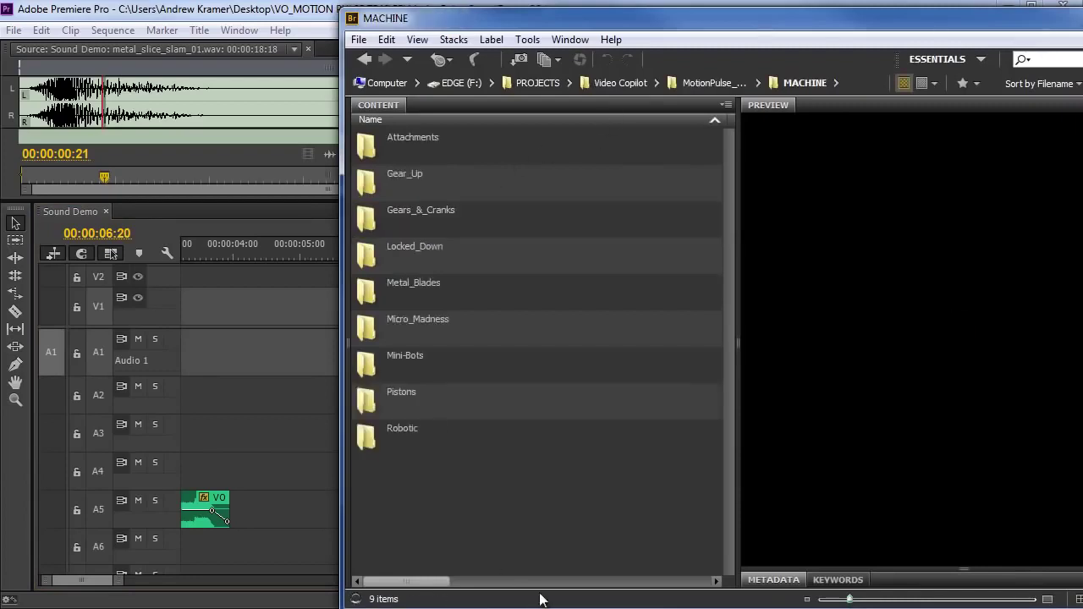
pyautogui.doubleClick(372, 436)
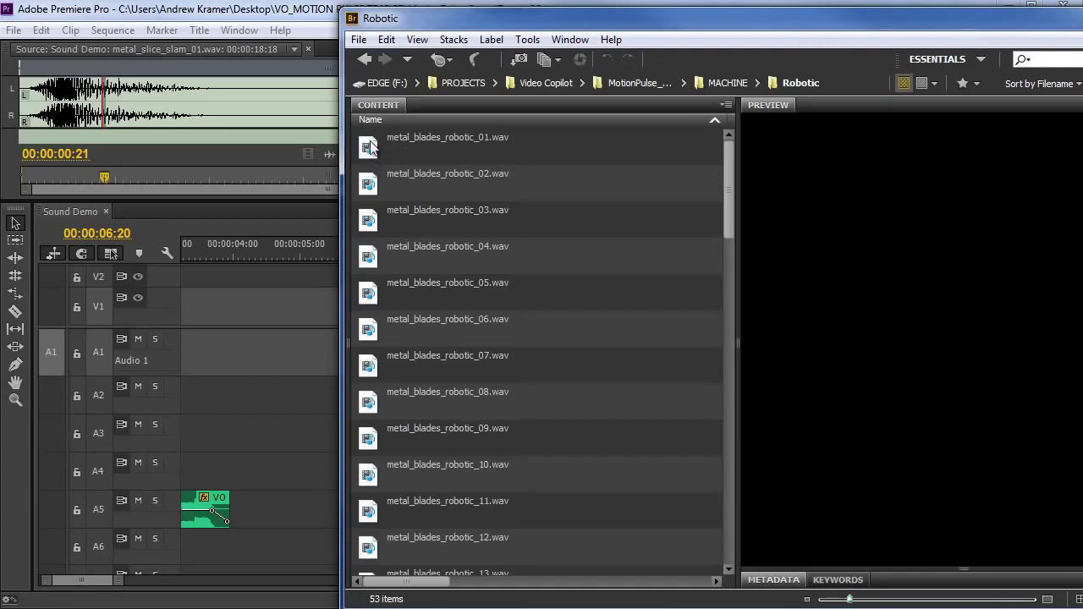
pyautogui.click(372, 148)
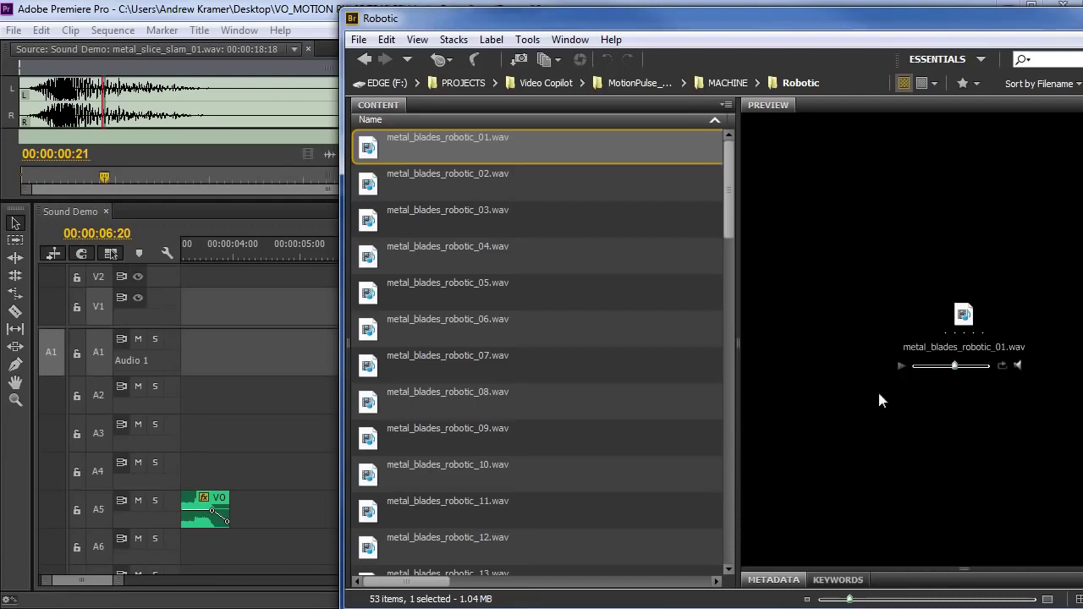
pyautogui.hotkey('ctrl', 'Up')
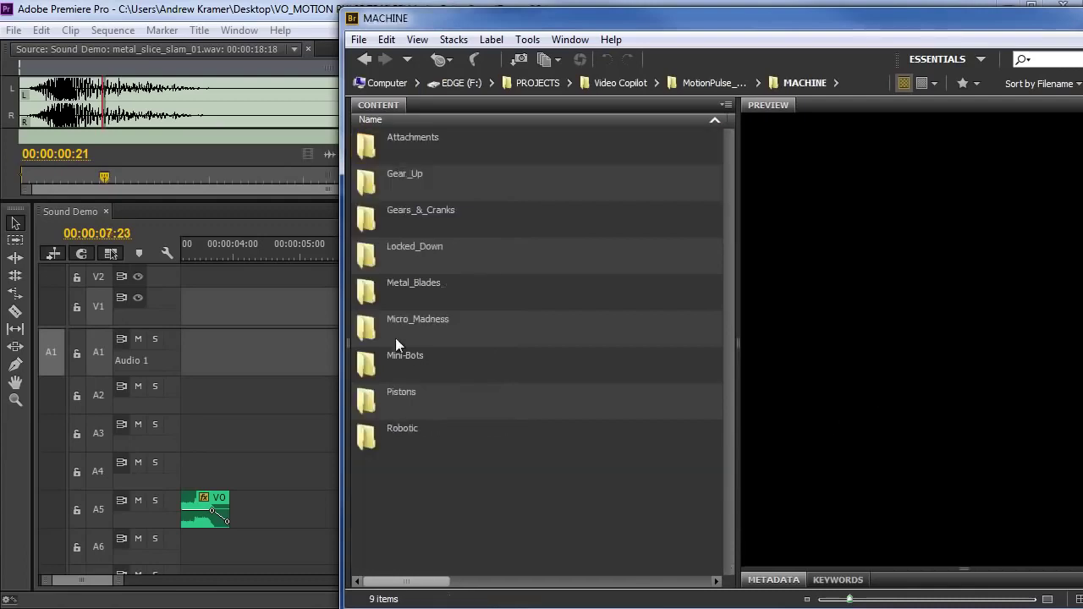
# In Locked_Down, audition locked_down_01 through locked_down_06
pyautogui.doubleClick(371, 261)
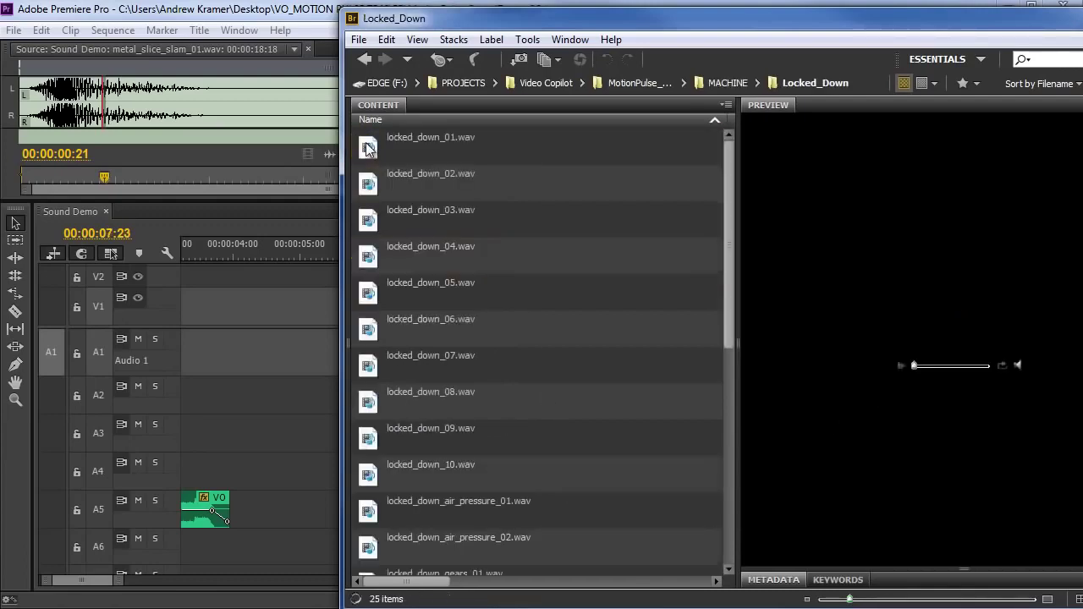
pyautogui.click(368, 149)
pyautogui.click(370, 193)
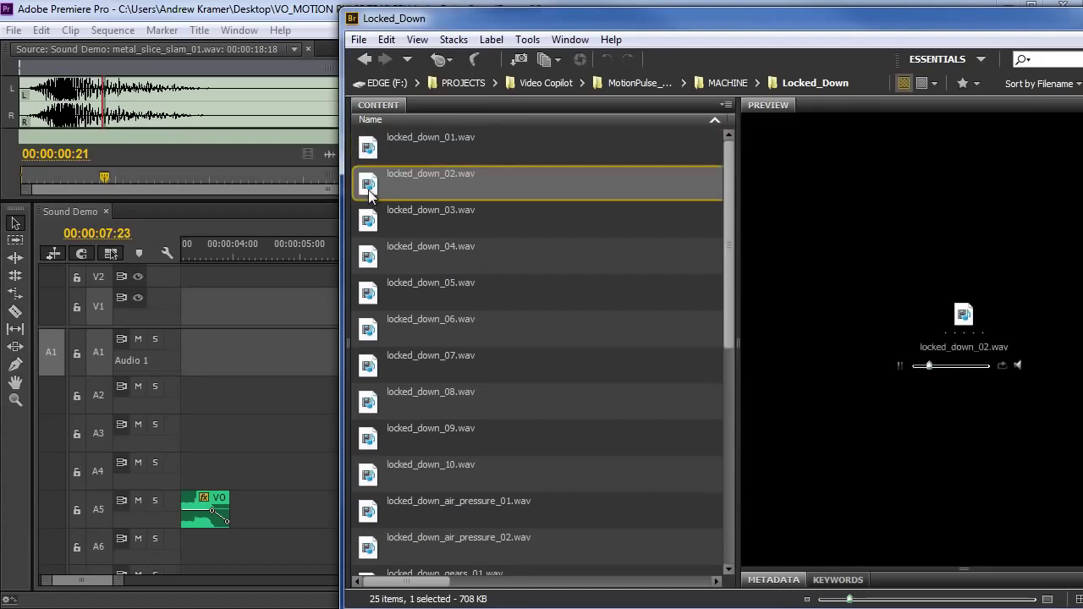
pyautogui.click(378, 221)
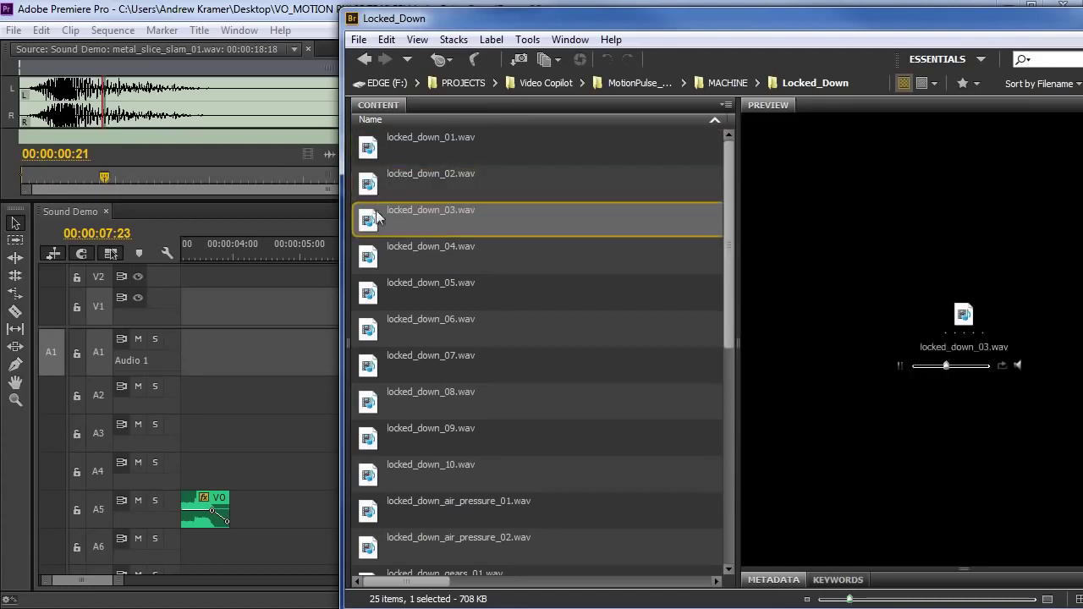
pyautogui.click(376, 264)
pyautogui.click(366, 324)
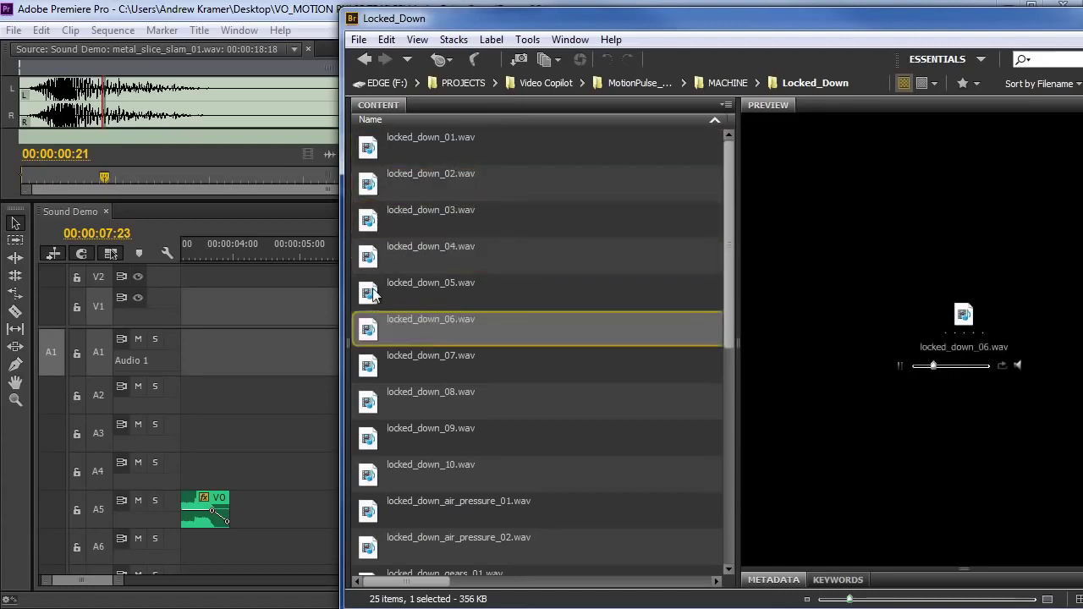
pyautogui.click(372, 293)
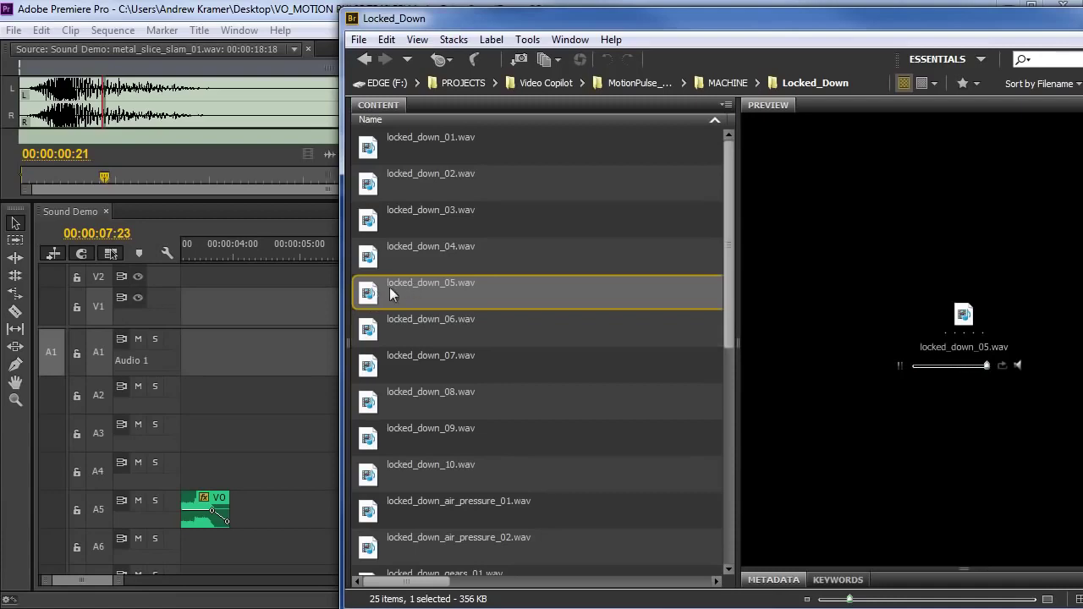
# Select locked_down_03.wav and locked_down_05.wav and drag both onto audio track A2
pyautogui.click(448, 225)
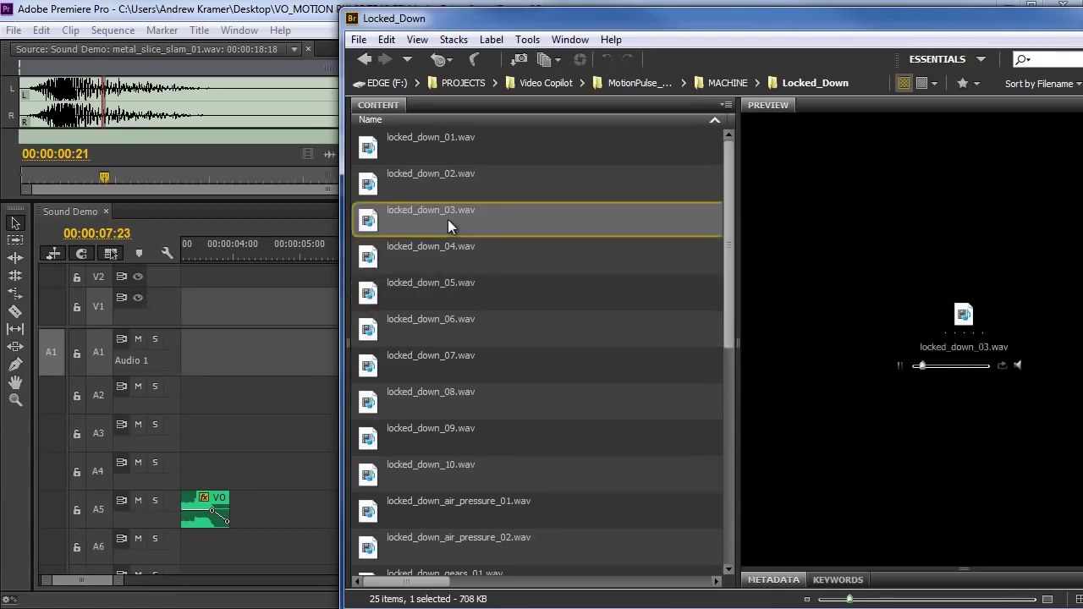
pyautogui.keyDown('ctrl'); pyautogui.click(440, 287); pyautogui.keyUp('ctrl')
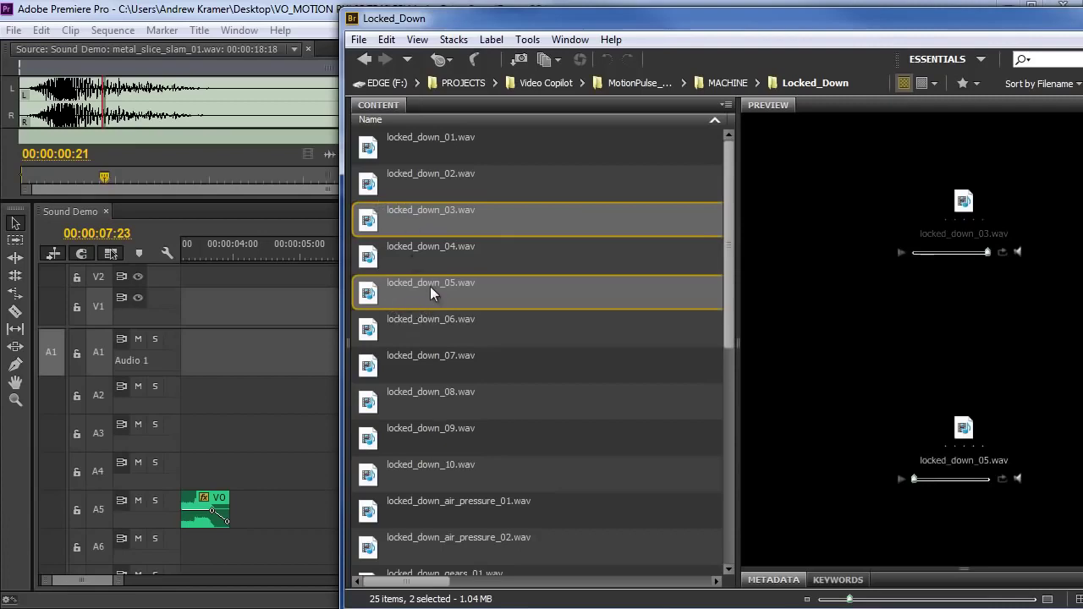
pyautogui.moveTo(430, 286); pyautogui.dragTo(292, 406)
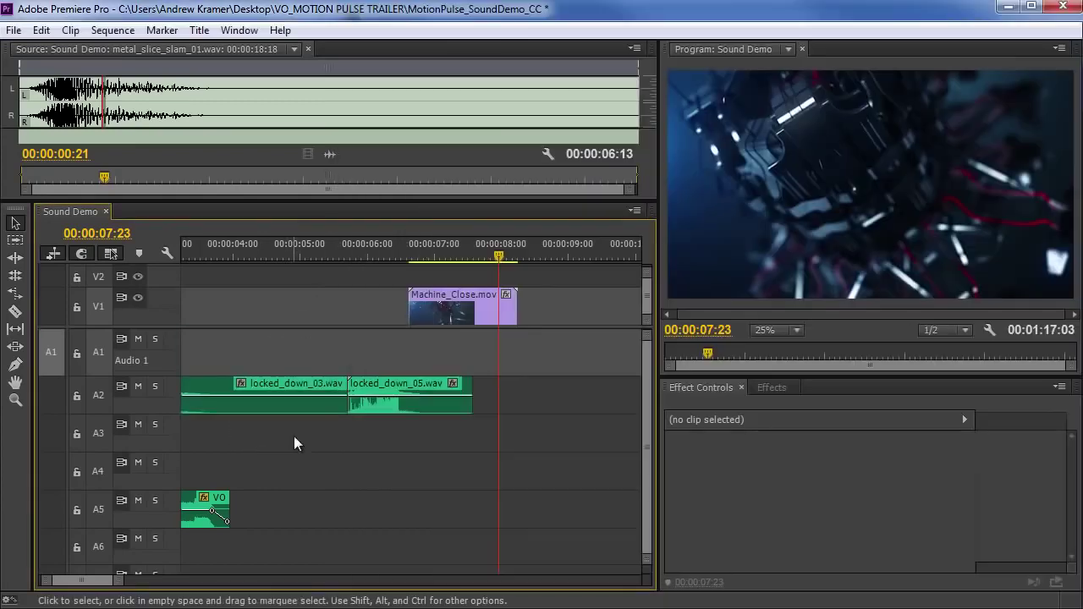
# Move locked_down_05 to A3 and locked_down_03 to A1, shift 05 later, and scrub around 00:00:06:16
pyautogui.moveTo(390, 405); pyautogui.dragTo(415, 443)
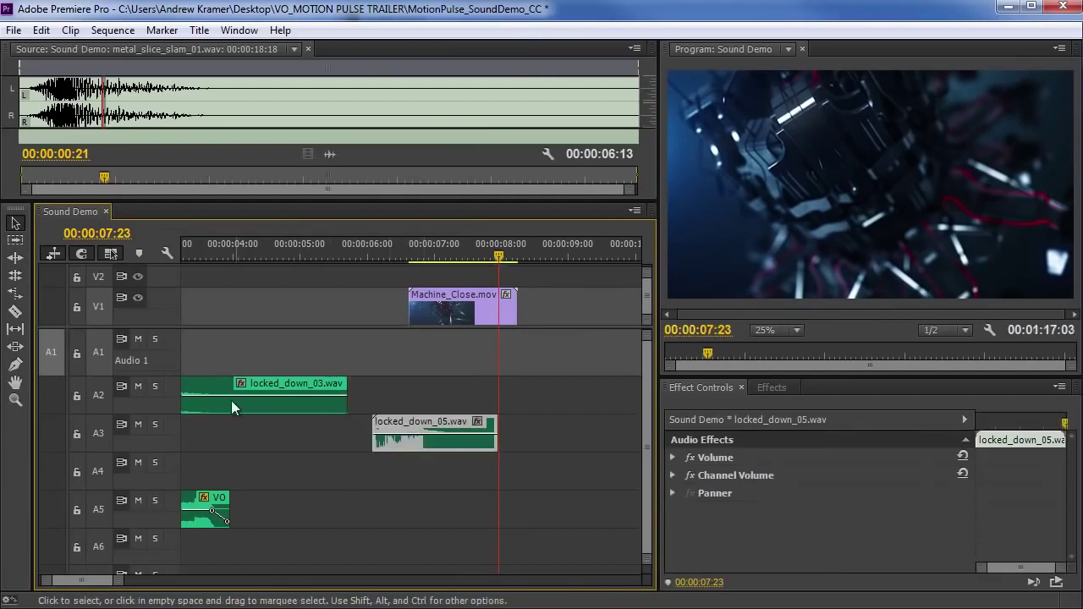
pyautogui.moveTo(234, 408); pyautogui.dragTo(406, 354)
pyautogui.moveTo(396, 443); pyautogui.dragTo(481, 451)
pyautogui.click(412, 259)
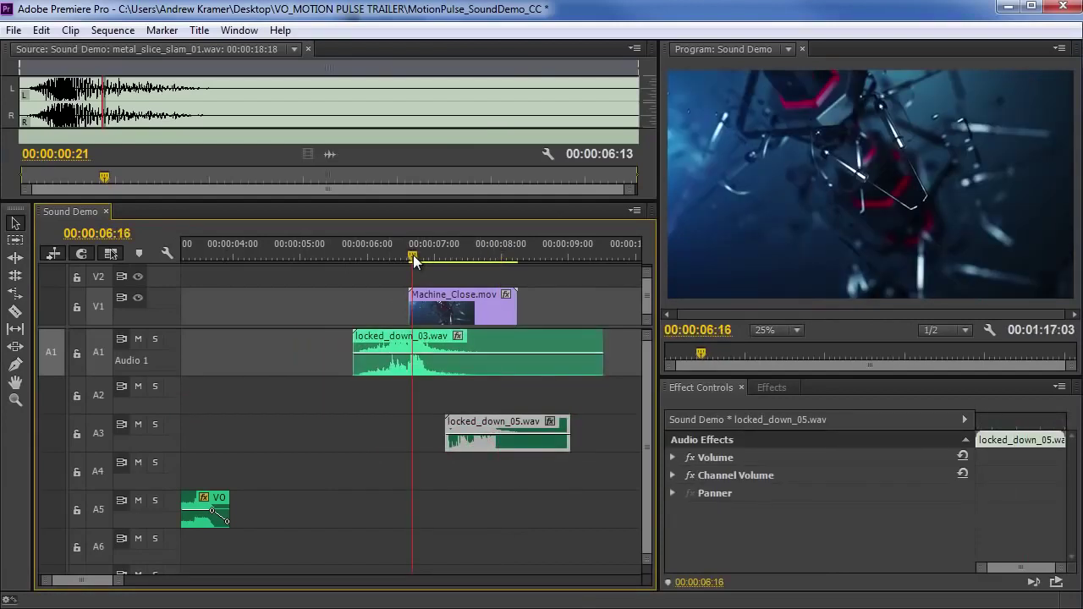
pyautogui.press('=')
pyautogui.moveTo(416, 254); pyautogui.dragTo(445, 264)
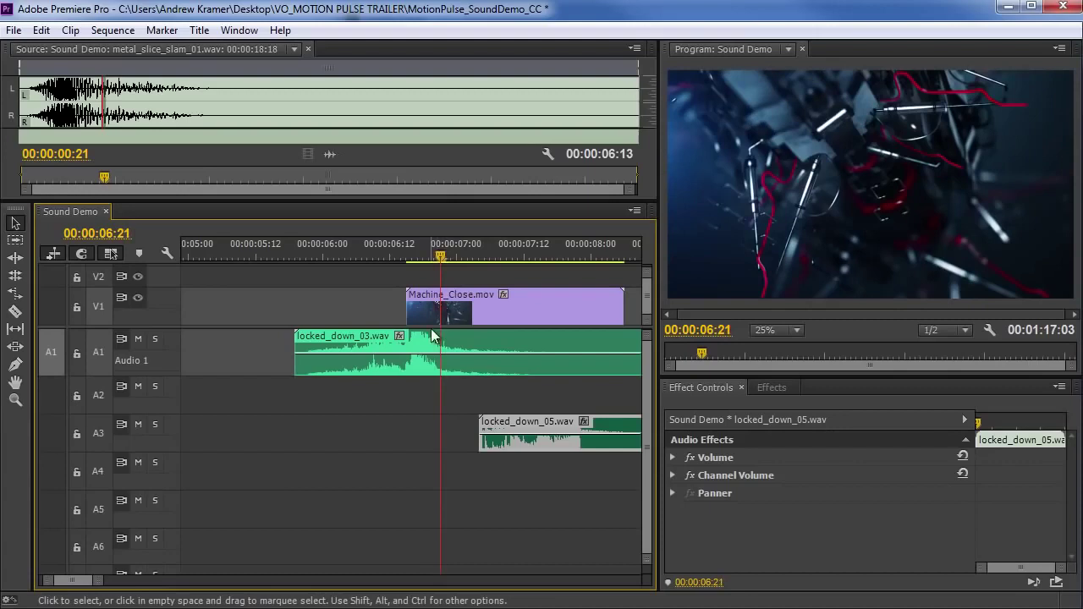
# Shift locked_down_03 slightly later on A1 and play back from 00:00:06:09
pyautogui.click(432, 363)
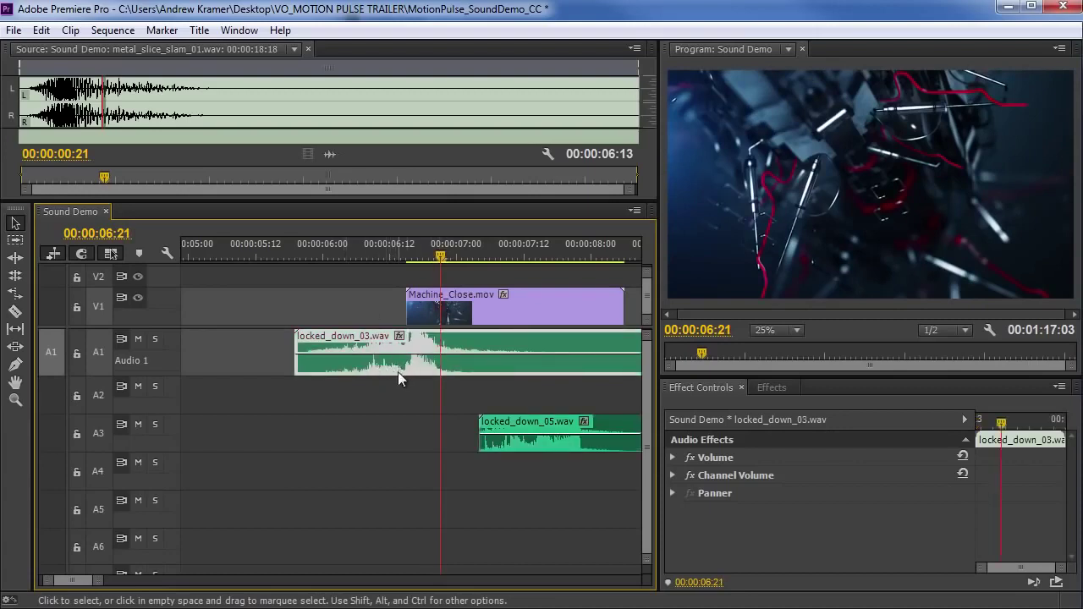
pyautogui.moveTo(396, 368); pyautogui.dragTo(431, 370)
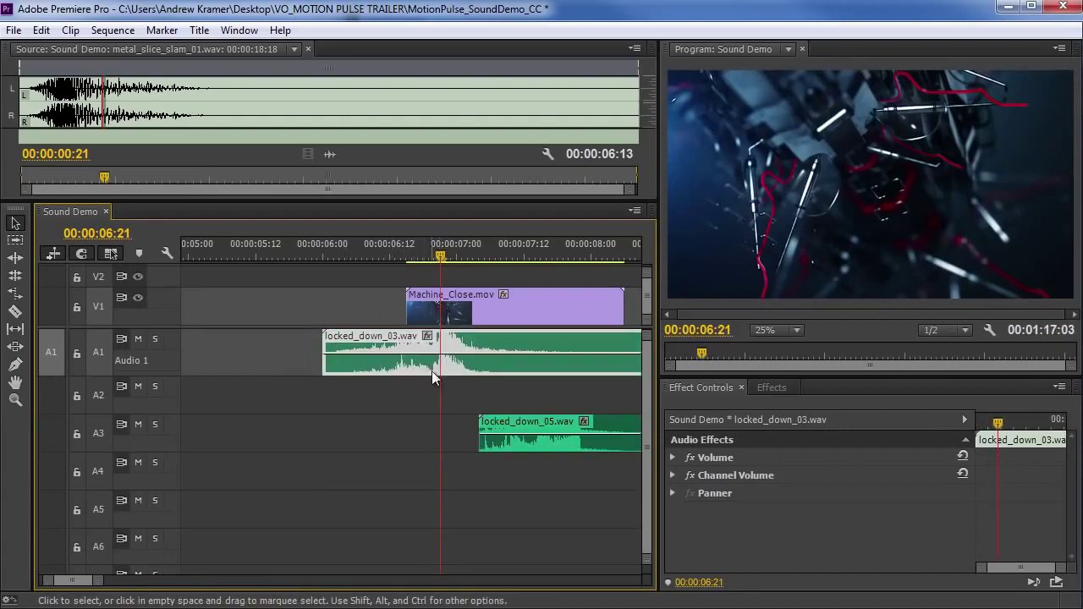
pyautogui.moveTo(440, 256); pyautogui.dragTo(473, 256)
pyautogui.press('space')
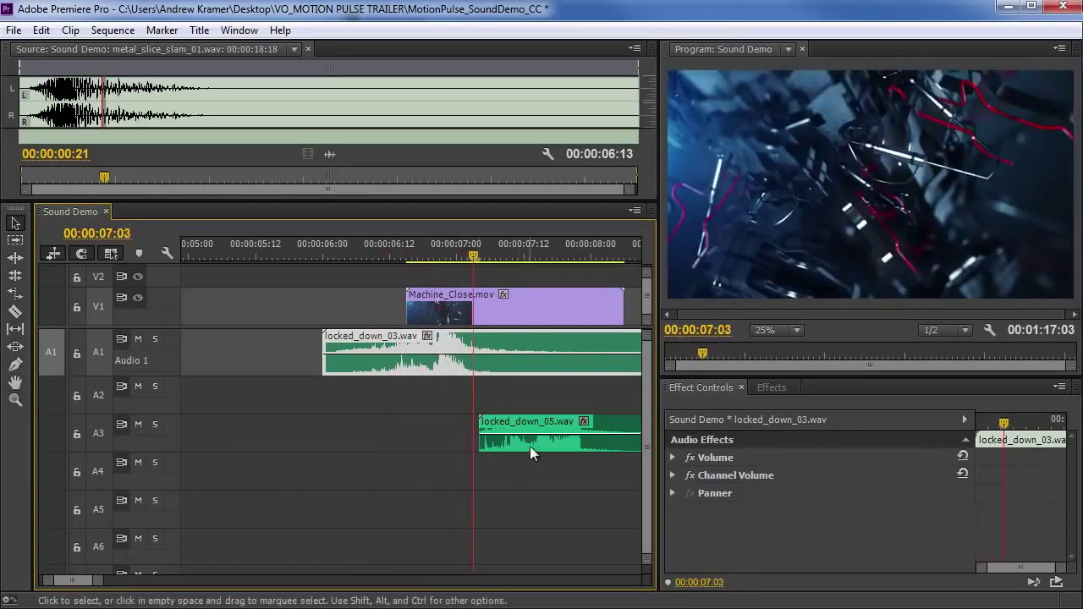
# Retime locked_down_05 to start around 00:00:07:03, nudging it earlier between playbacks
pyautogui.moveTo(530, 446); pyautogui.dragTo(525, 446)
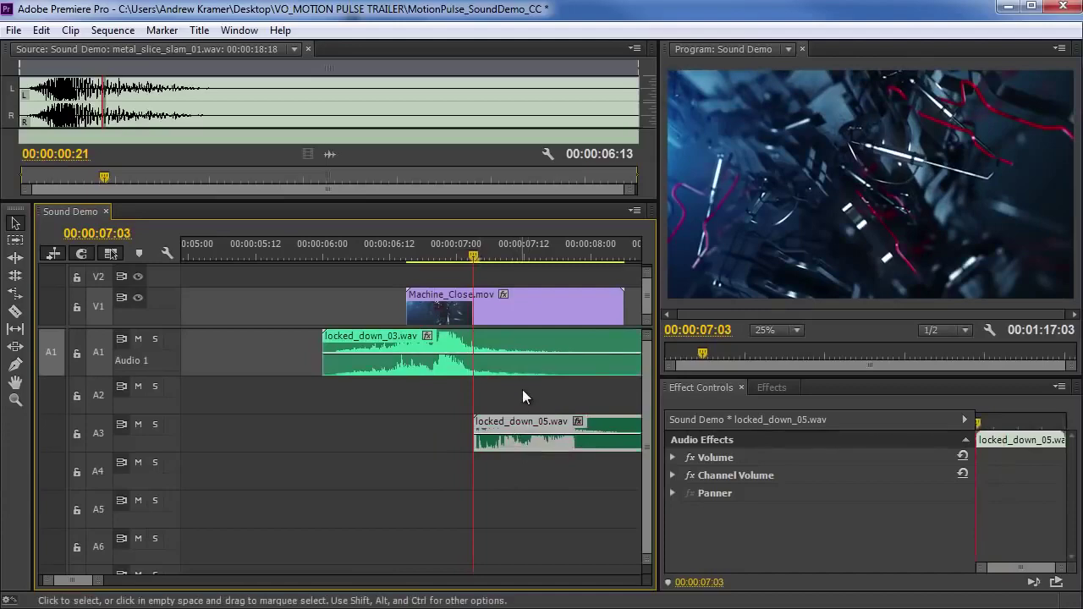
pyautogui.press('space')
pyautogui.click(478, 257)
pyautogui.press('space')
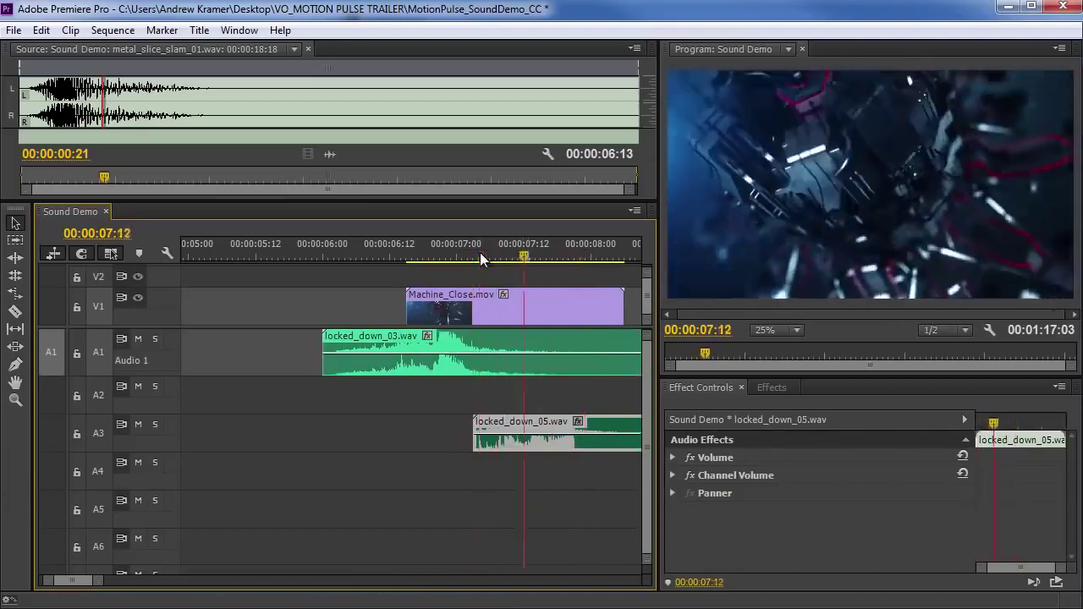
pyautogui.moveTo(519, 256)
pyautogui.mouseDown()
pyautogui.moveTo(499, 256)
pyautogui.moveTo(515, 257)
pyautogui.mouseUp()
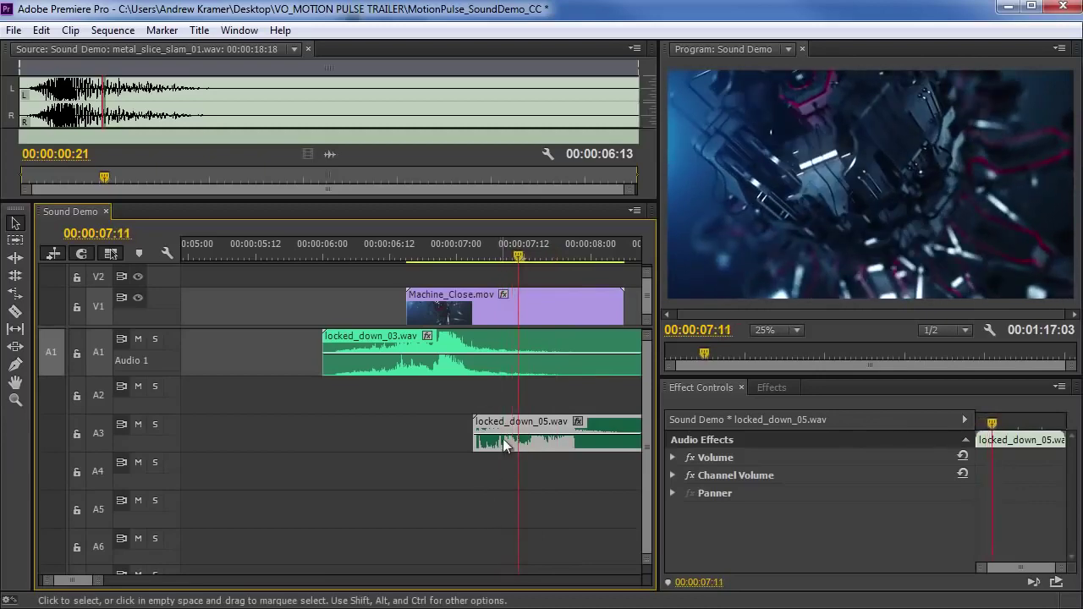
pyautogui.moveTo(505, 444); pyautogui.dragTo(488, 447)
pyautogui.click(436, 242)
pyautogui.press('space')
pyautogui.click(448, 243)
# Zoom out to include the VO clip, play from 00:00:06:08, and return to Bridge's Locked_Down folder
pyautogui.press('space')
pyautogui.press('space')
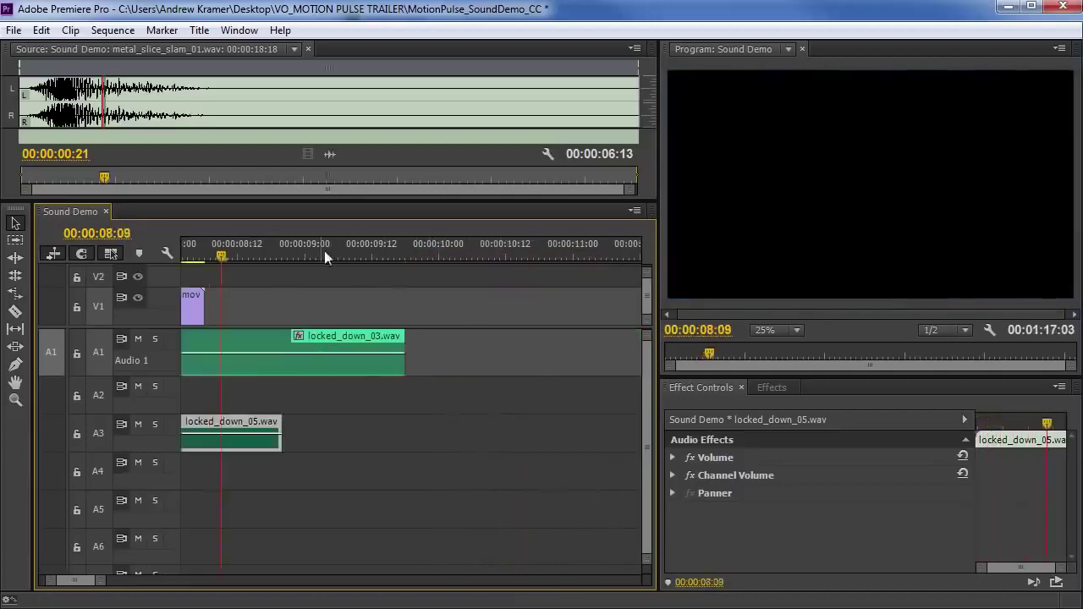
pyautogui.press('-')
pyautogui.press('-')
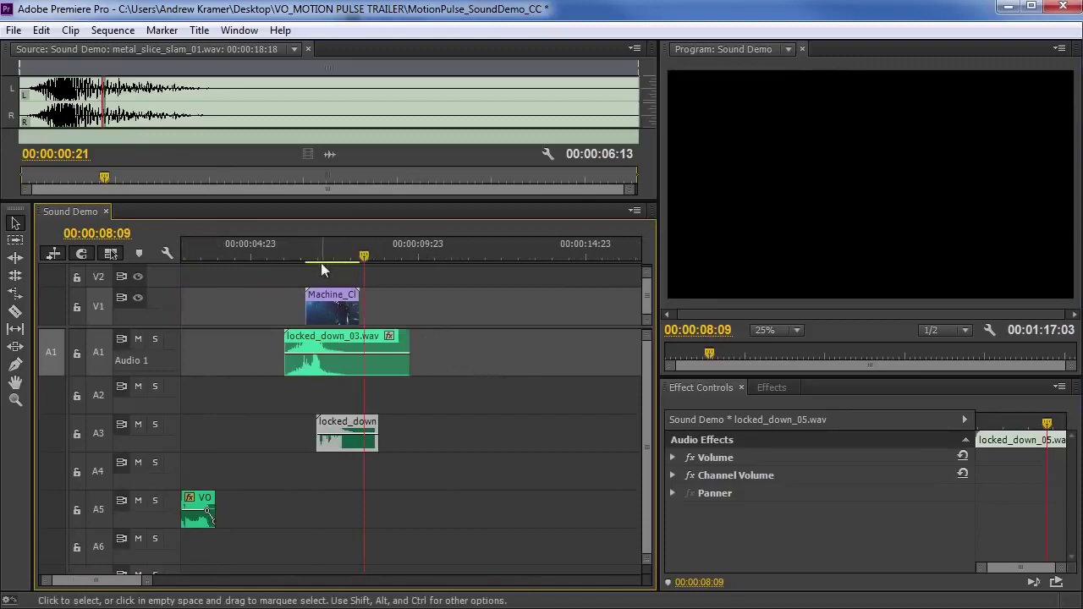
pyautogui.moveTo(306, 246); pyautogui.dragTo(296, 245)
pyautogui.press('space')
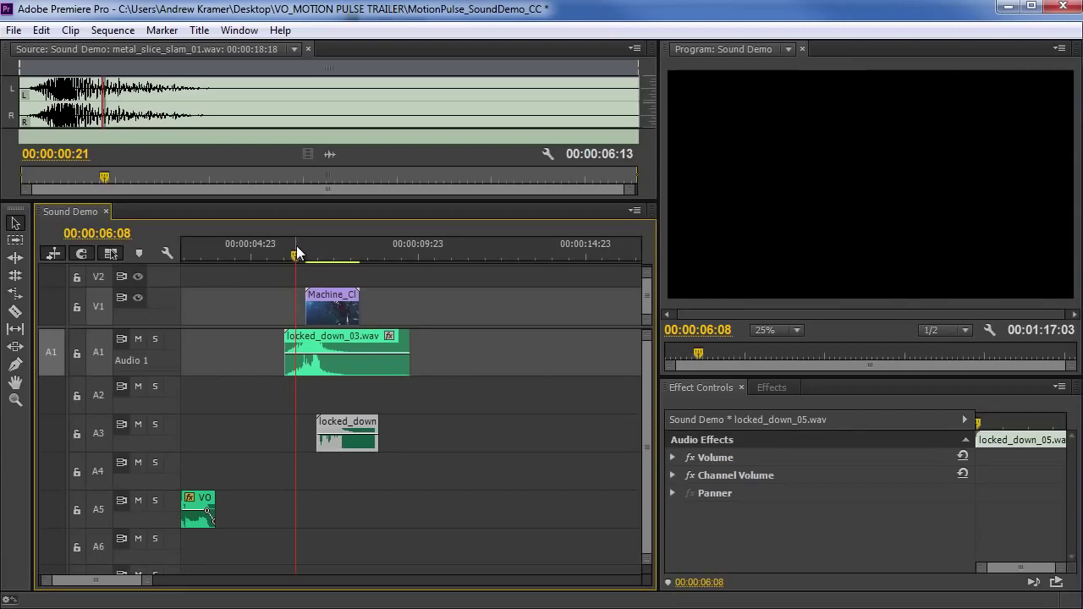
pyautogui.press('space')
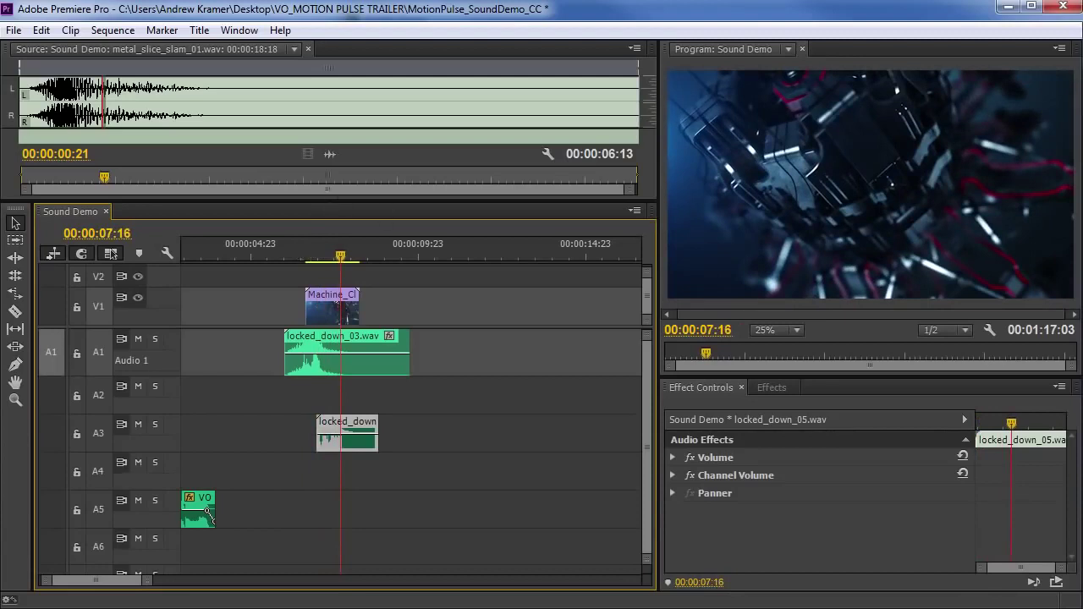
pyautogui.hotkey('alt', 'Tab')
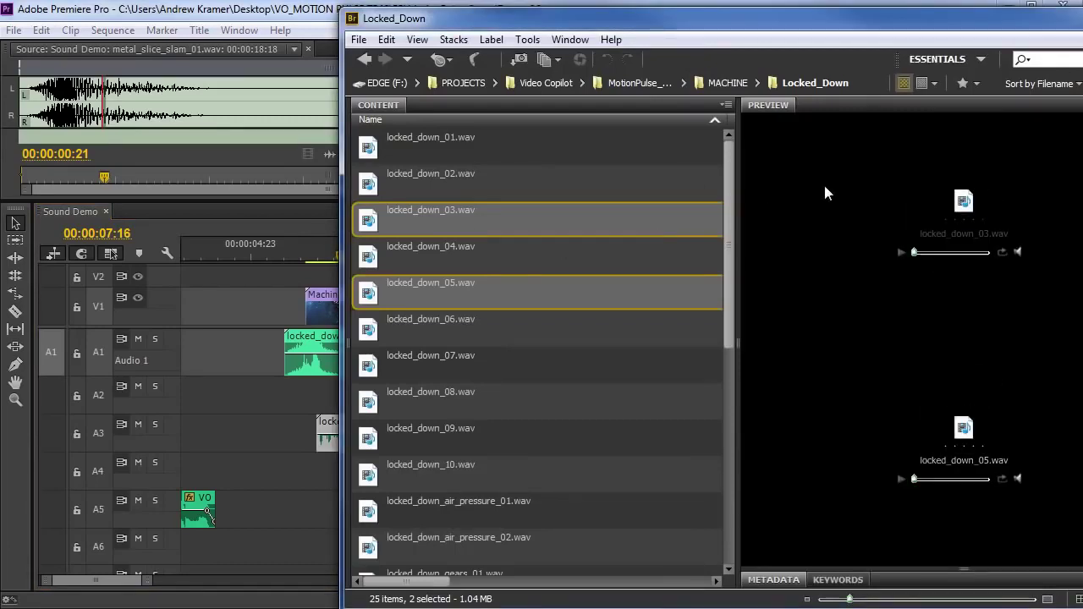
# Open MACHINE > Micro_Madness, audition files 01, 02, 04 and 05, and drag micro_madness_05.wav toward track A4
pyautogui.click(728, 83)
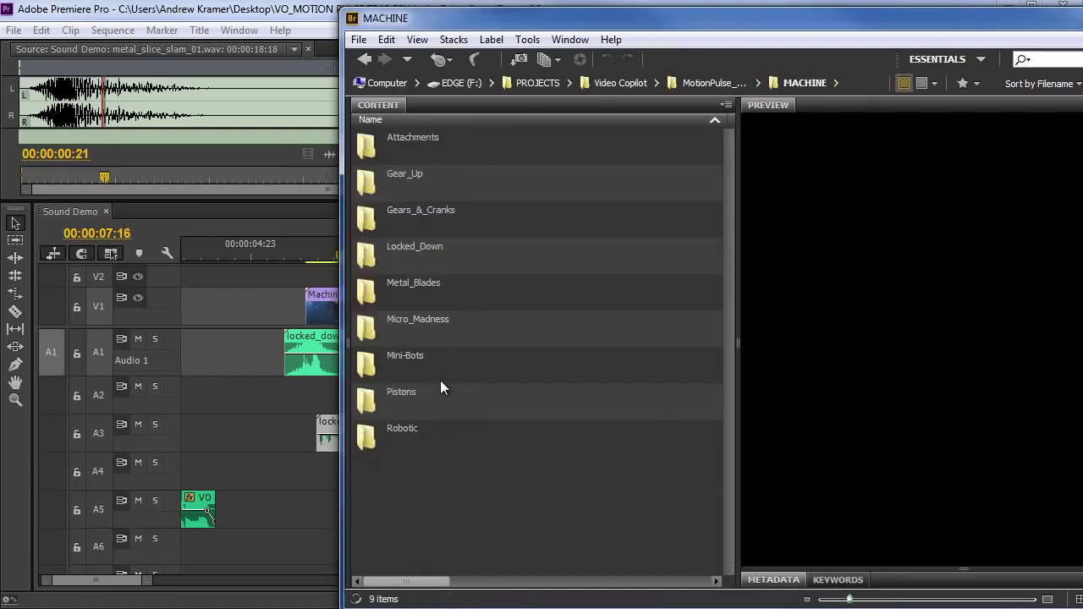
pyautogui.doubleClick(366, 331)
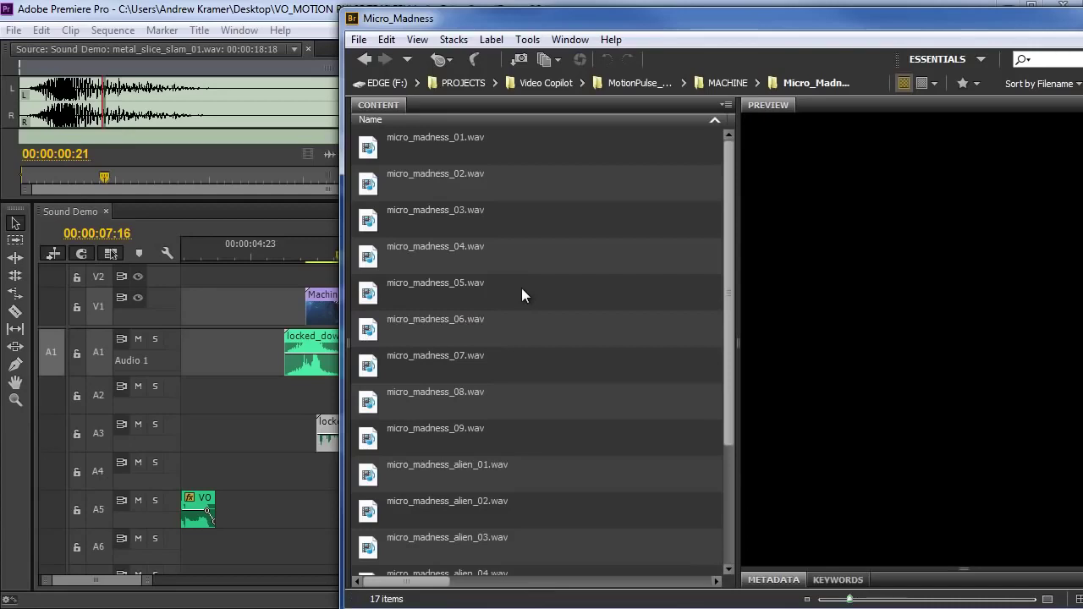
pyautogui.click(449, 140)
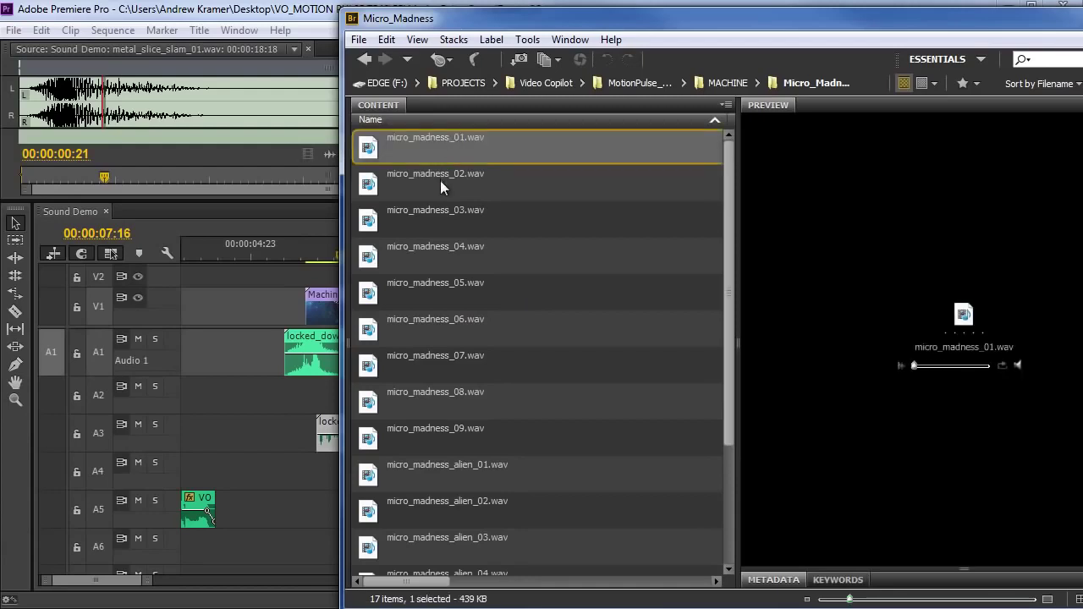
pyautogui.click(440, 180)
pyautogui.click(444, 259)
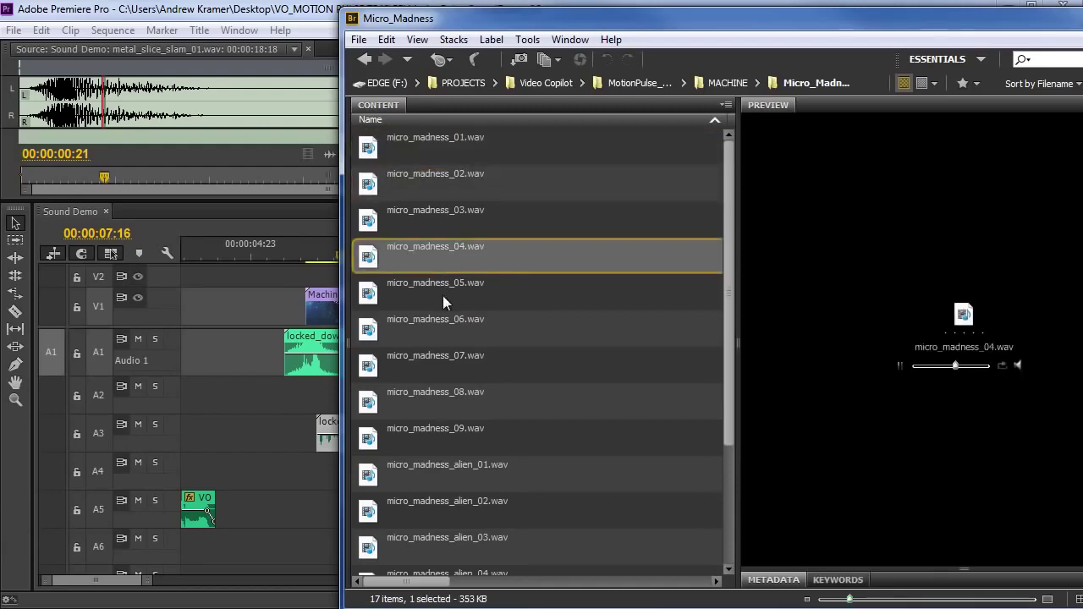
pyautogui.click(442, 296)
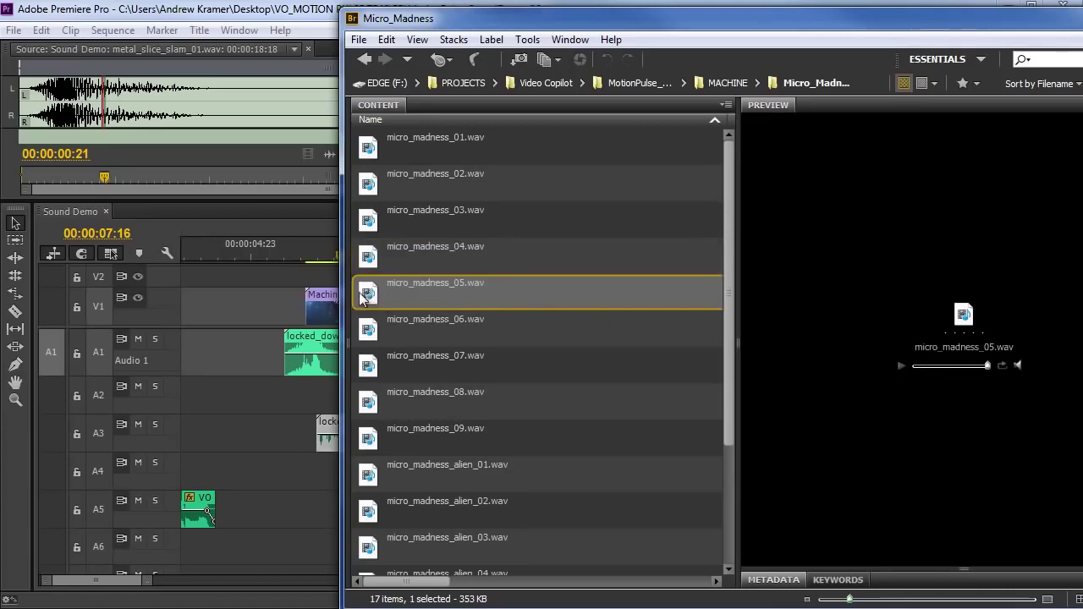
pyautogui.moveTo(366, 298); pyautogui.dragTo(236, 471)
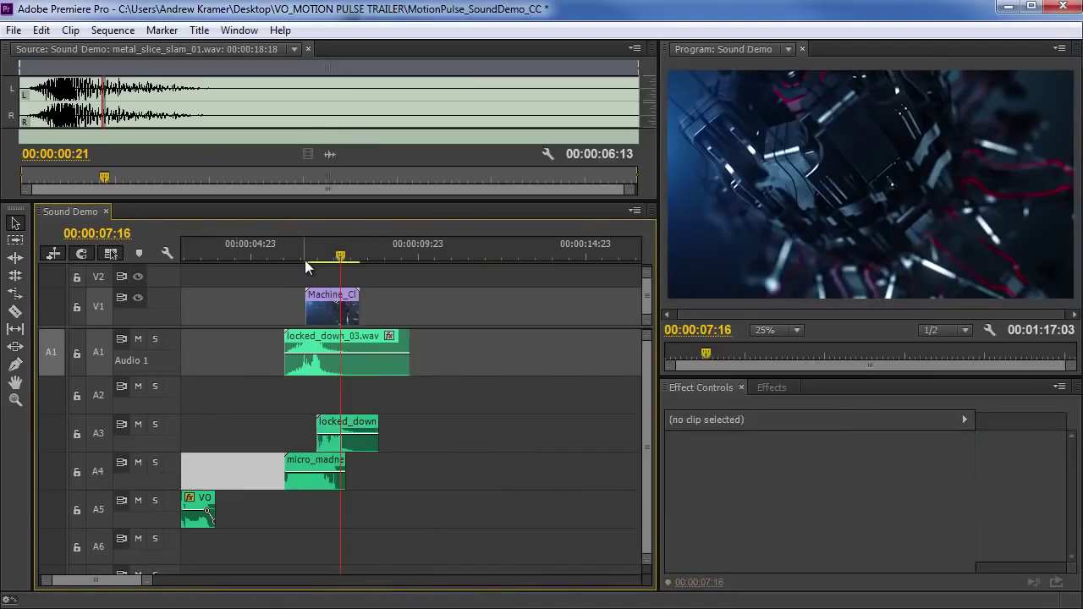
# Slide micro_madness_05 on A4 five frames later and play it back from about 00:00:06:14
pyautogui.moveTo(304, 259); pyautogui.dragTo(311, 258)
pyautogui.click(312, 490)
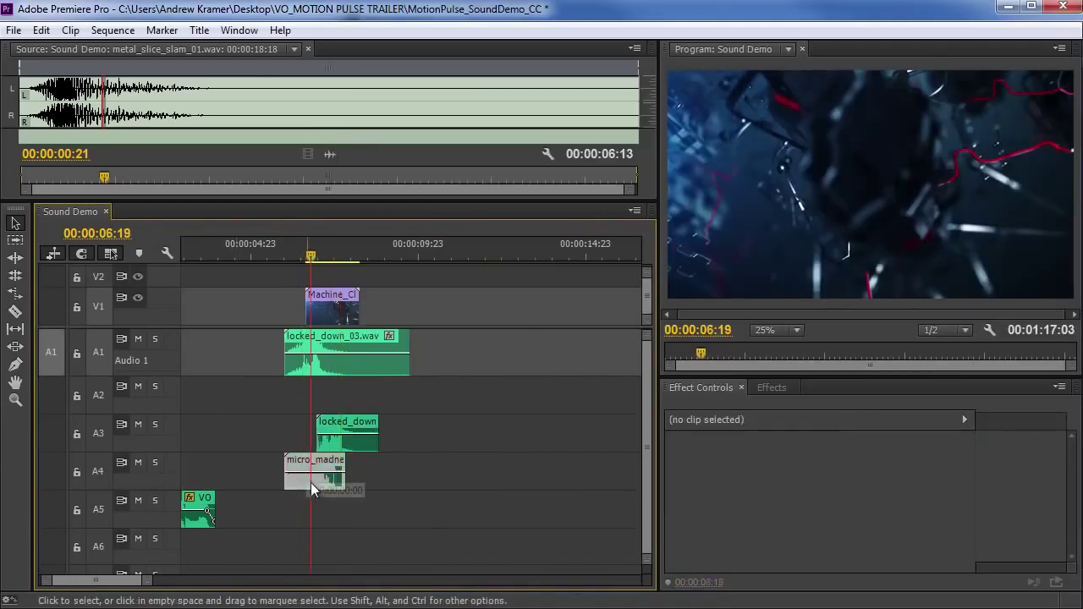
pyautogui.moveTo(312, 490); pyautogui.dragTo(322, 488)
pyautogui.click(295, 245)
pyautogui.press('space')
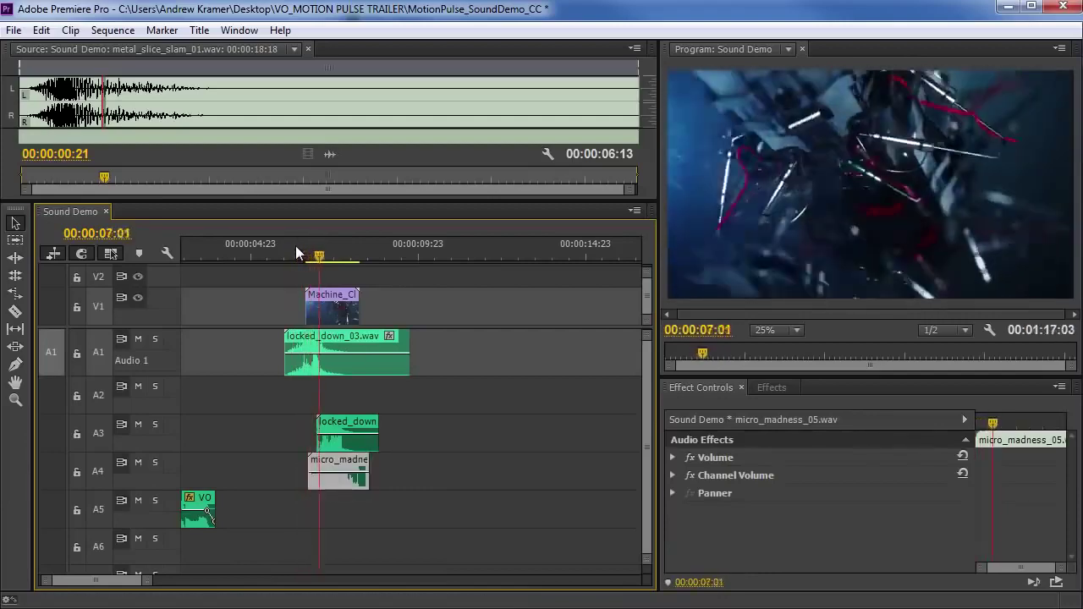
pyautogui.click(304, 250)
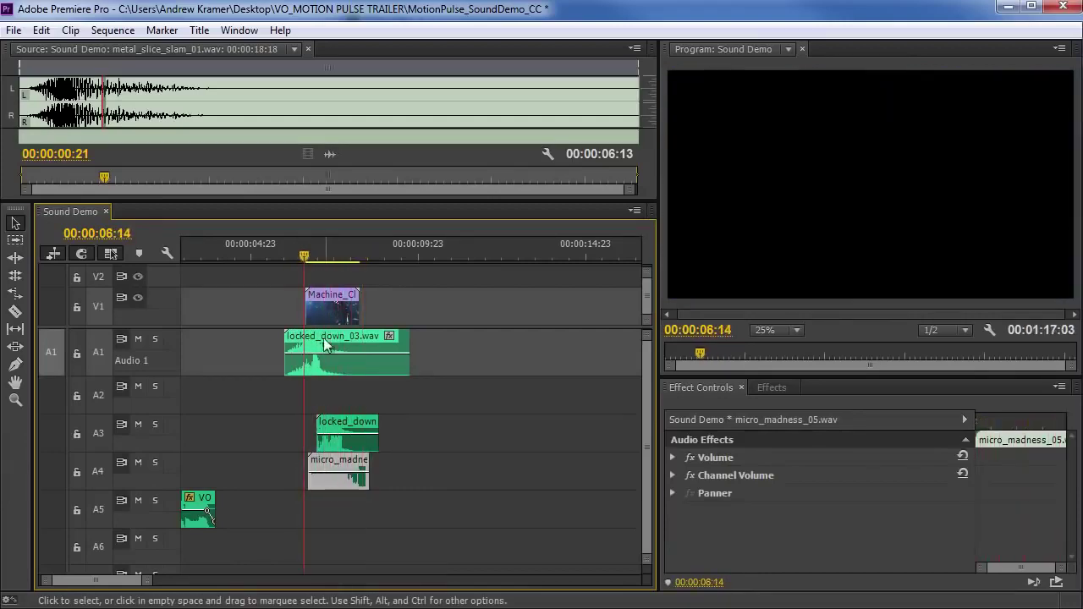
# In Bridge's Metal_Blades folder, audition impacts 01, 02, 05 and 04, then drag metal_blades_impact_04.wav into Premiere
pyautogui.hotkey('alt', 'Tab')
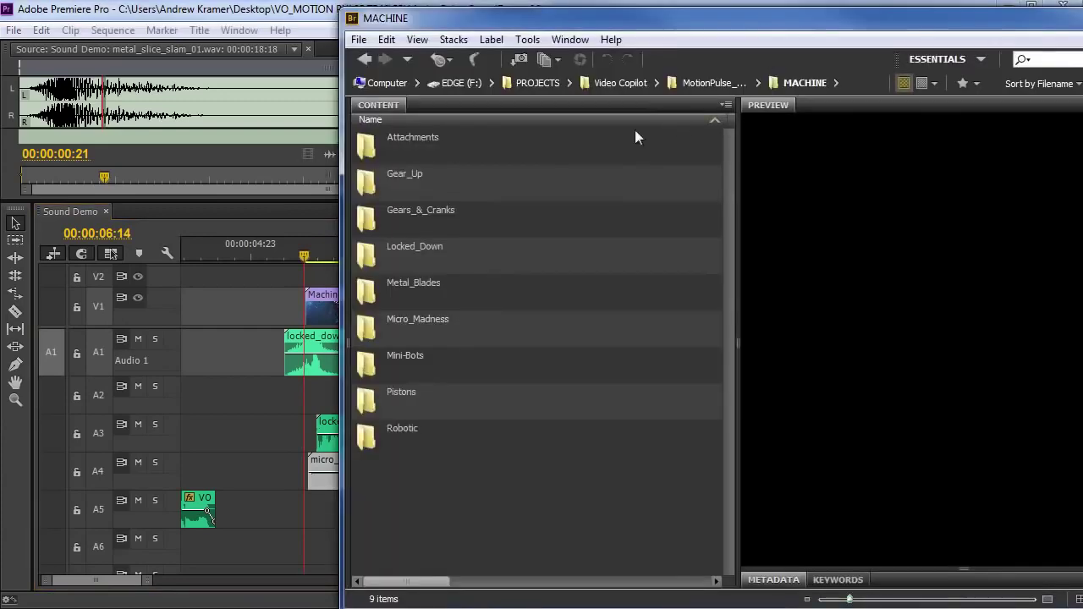
pyautogui.doubleClick(372, 297)
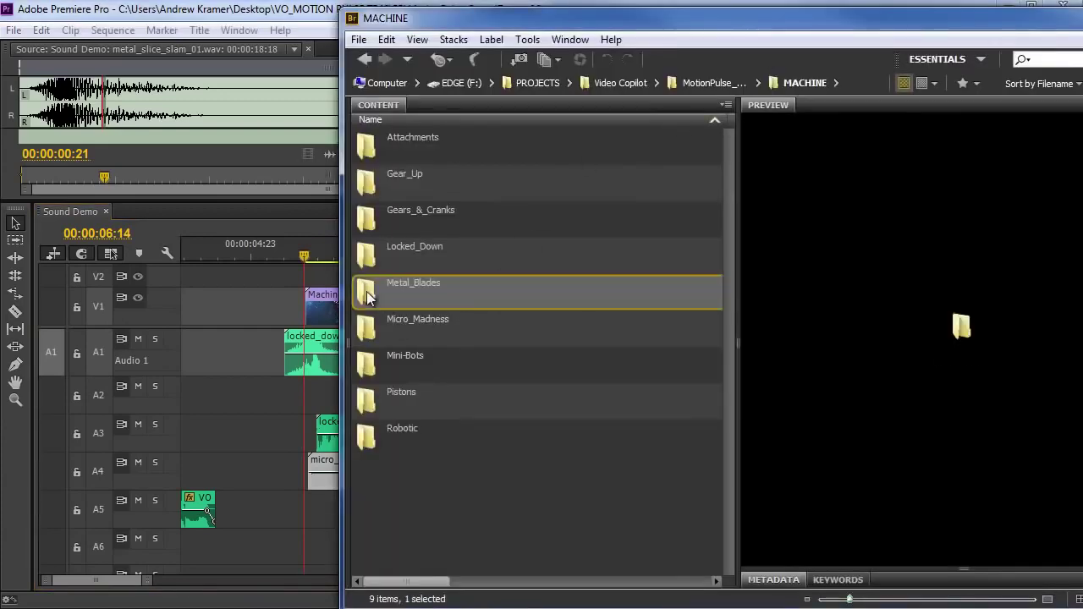
pyautogui.click(365, 149)
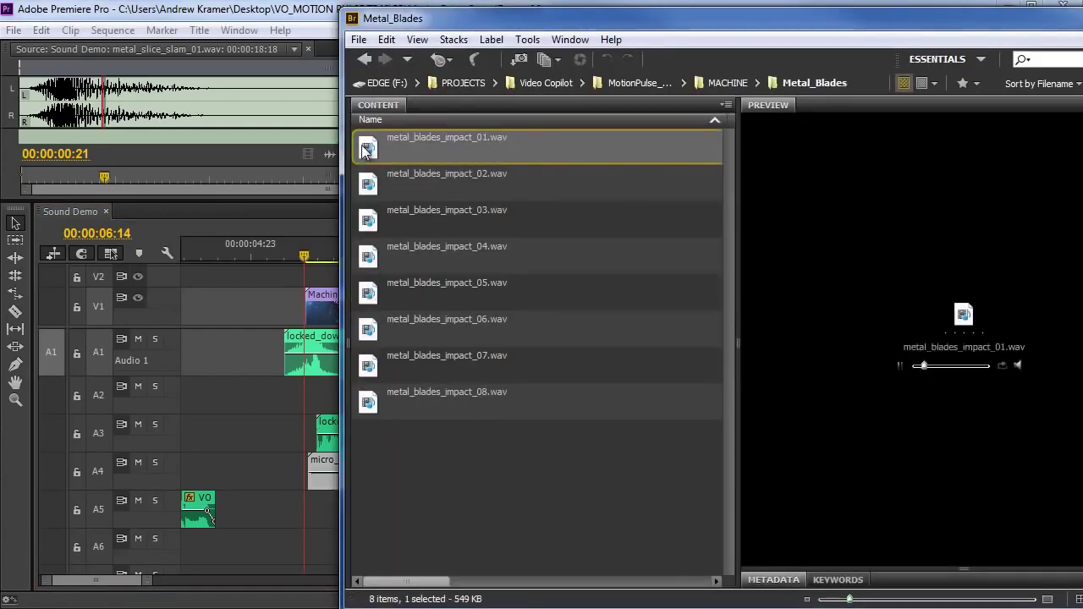
pyautogui.click(369, 188)
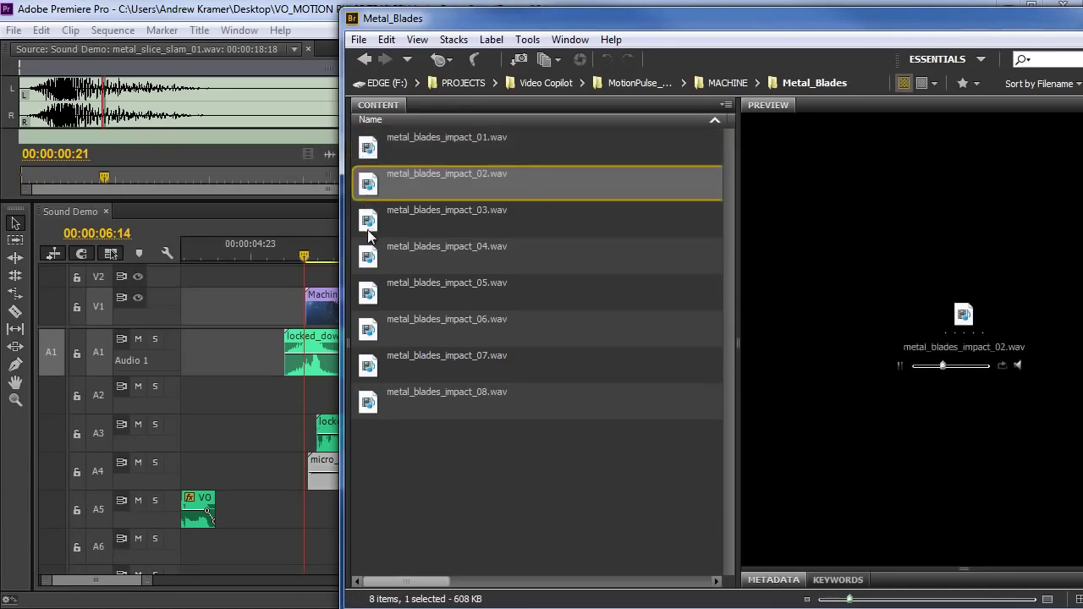
pyautogui.click(370, 286)
pyautogui.click(370, 258)
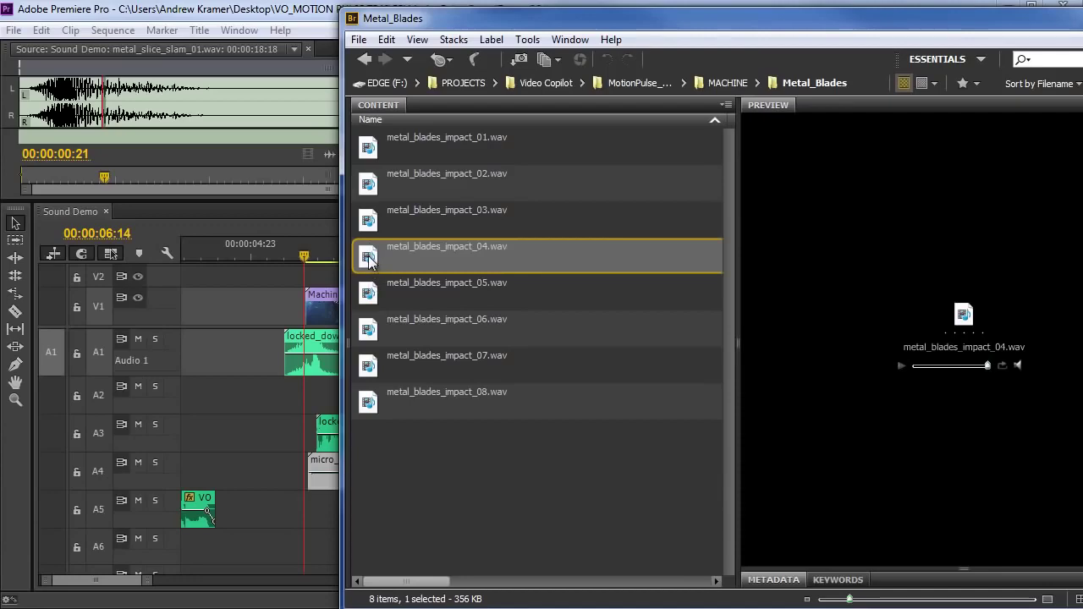
pyautogui.moveTo(370, 258); pyautogui.dragTo(303, 510)
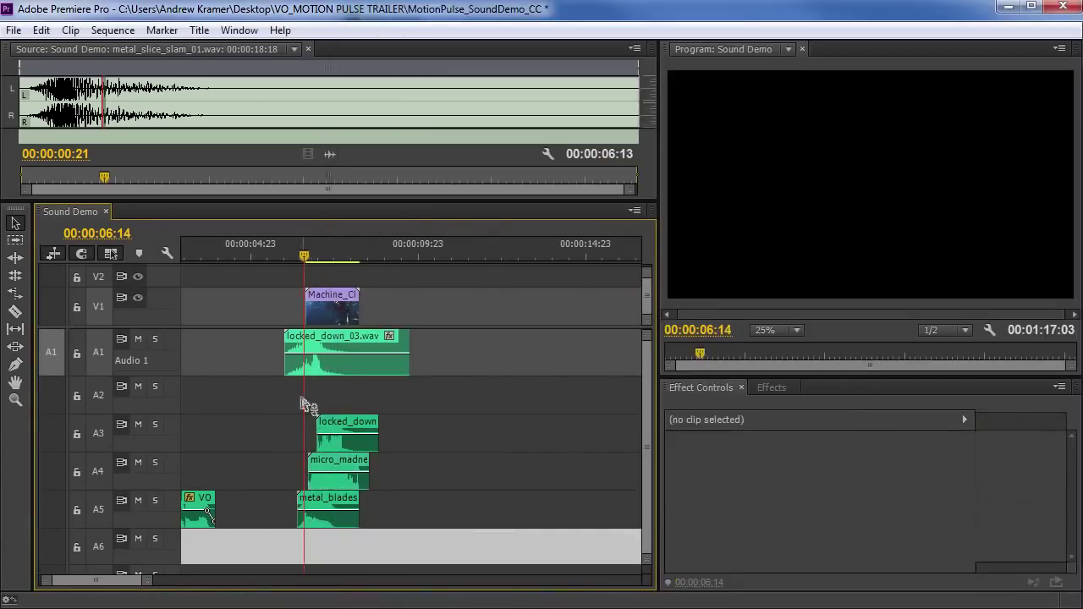
# Drop metal_blades_impact_04.wav on A5 and lower its volume slightly, checking by playback
pyautogui.click(296, 256)
pyautogui.press('space')
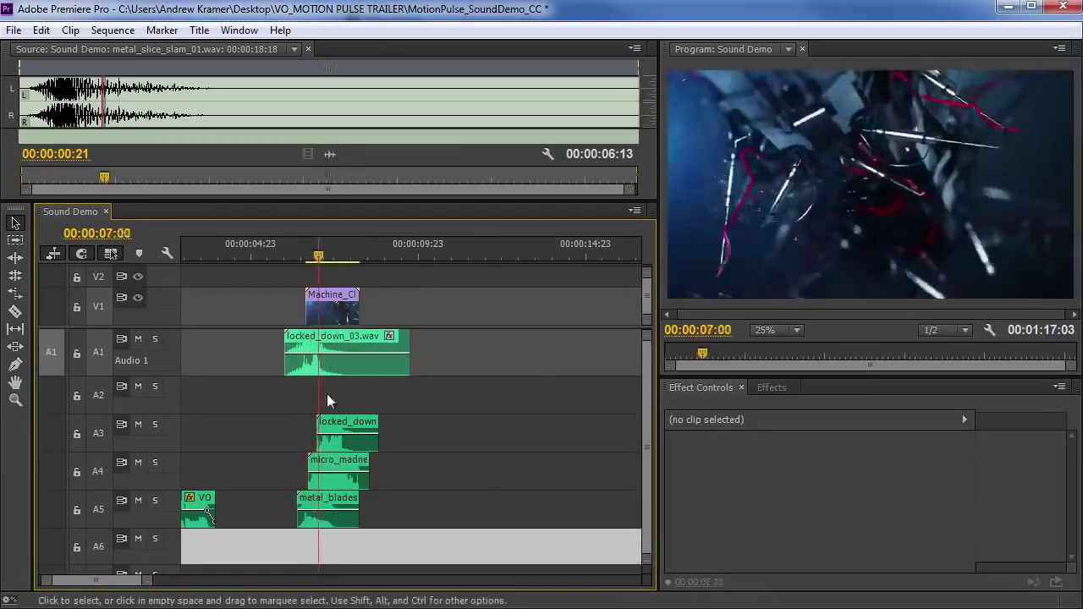
pyautogui.press('space')
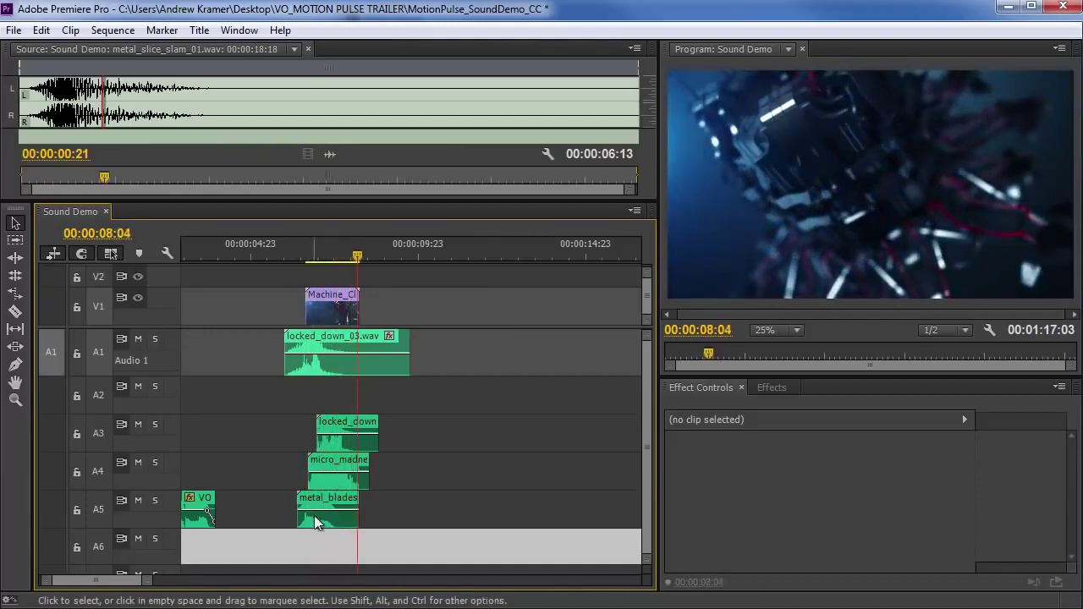
pyautogui.moveTo(331, 512); pyautogui.dragTo(346, 519)
pyautogui.hotkey('shift', 'k')
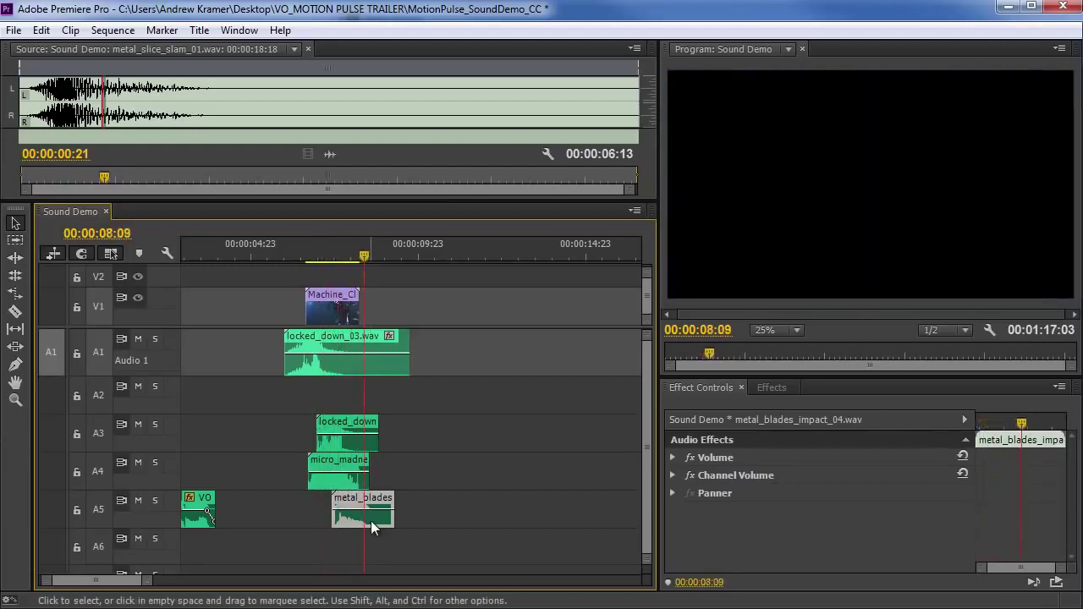
# Nudge the impact clip slightly earlier to start at 00:00:07:08 and replay from 00:00:06:09
pyautogui.moveTo(371, 521); pyautogui.dragTo(368, 521)
pyautogui.click(337, 255)
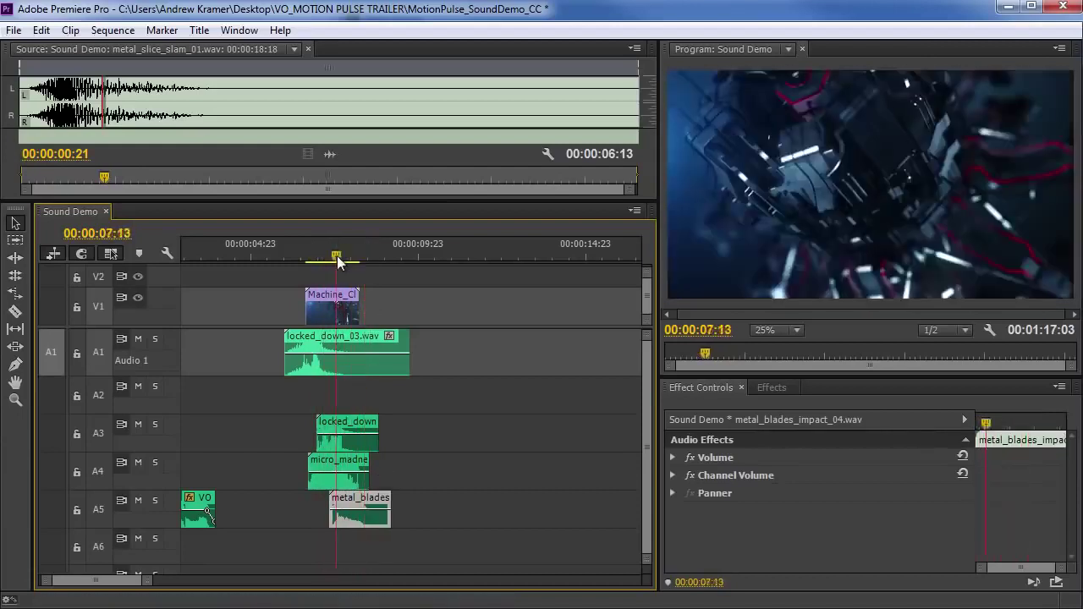
pyautogui.press('=')
pyautogui.press('=')
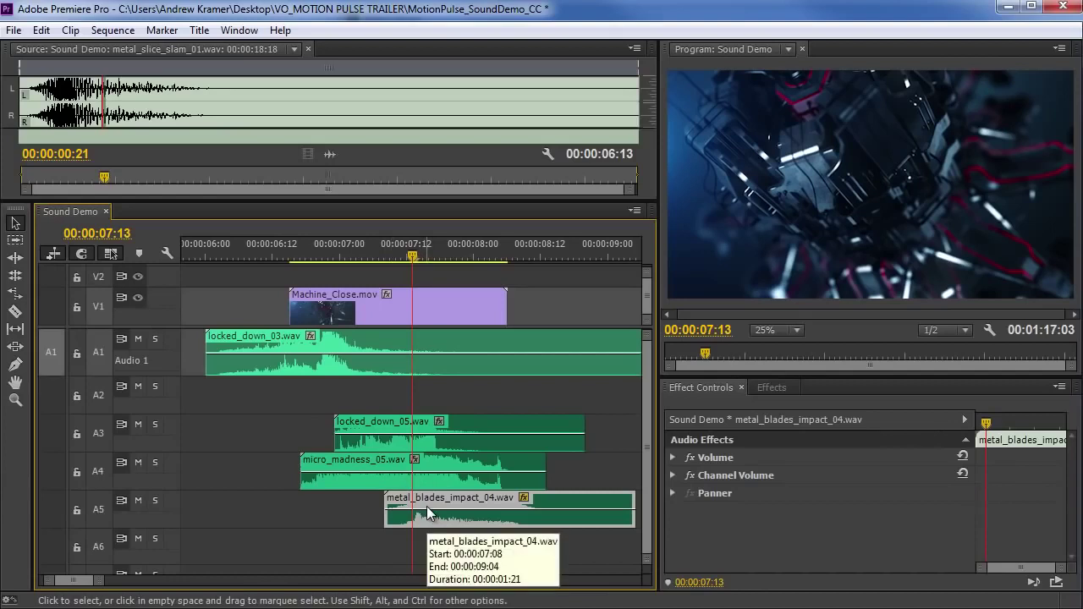
pyautogui.click(257, 244)
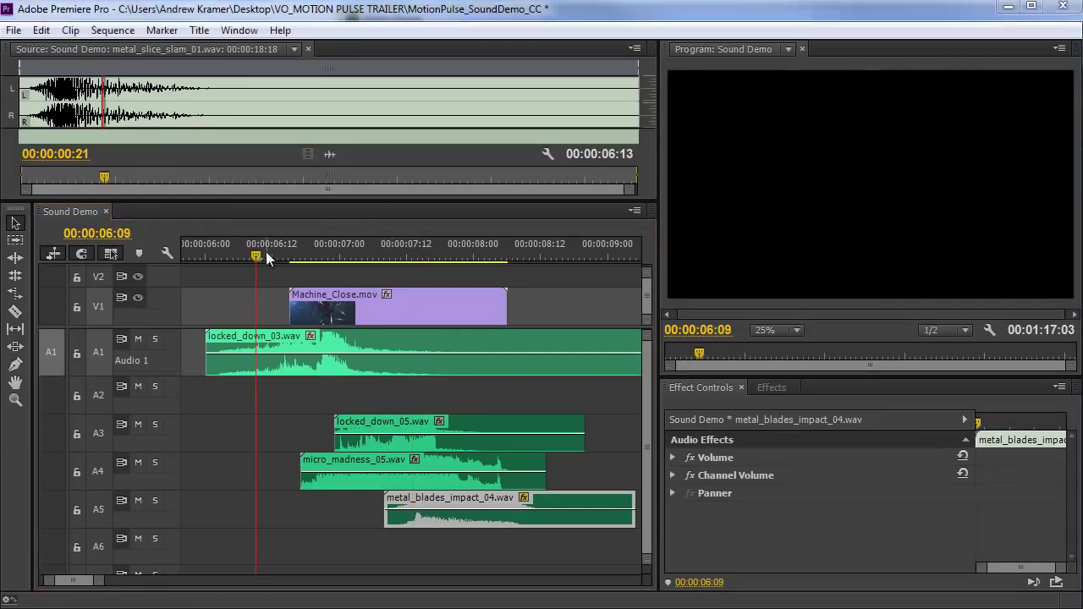
pyautogui.press('space')
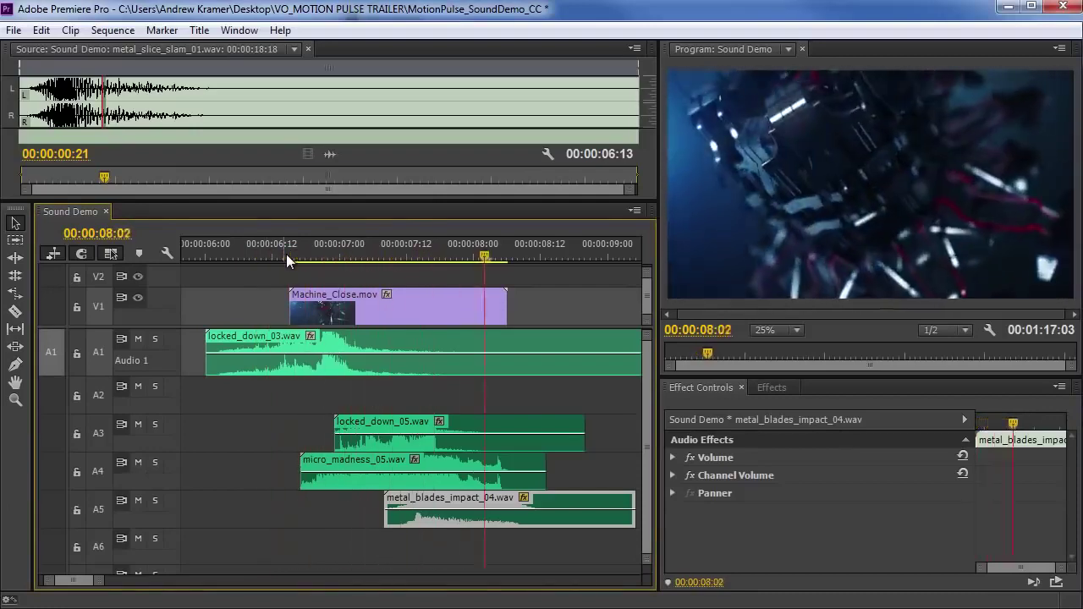
# Move the VO clip up to A2 and split it at 00:00:05:06 with the Razor tool
pyautogui.press('-')
pyautogui.press('-')
pyautogui.press('-')
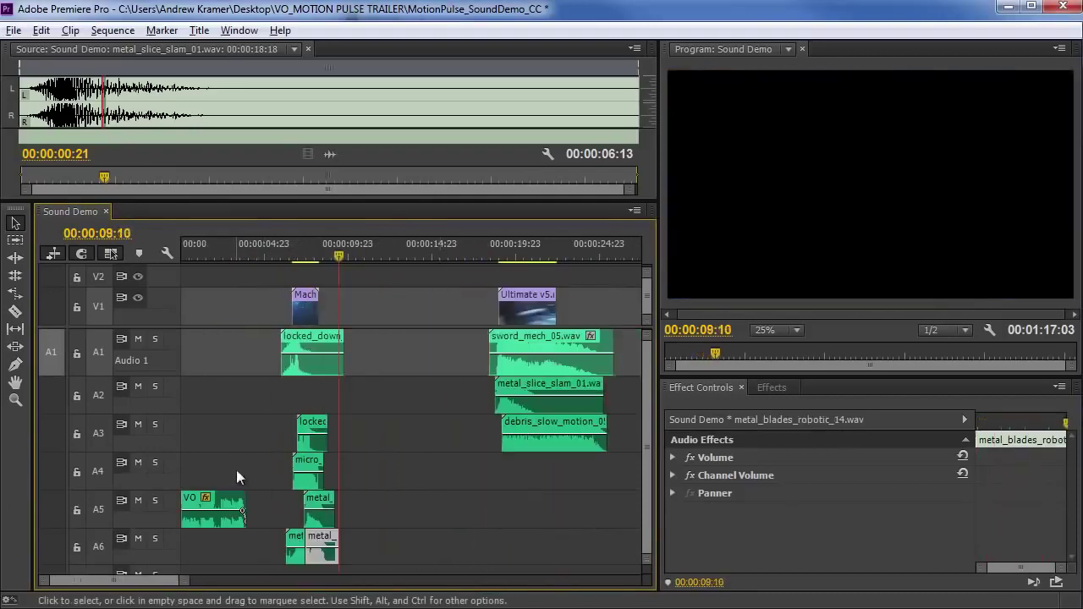
pyautogui.moveTo(212, 518); pyautogui.dragTo(261, 405)
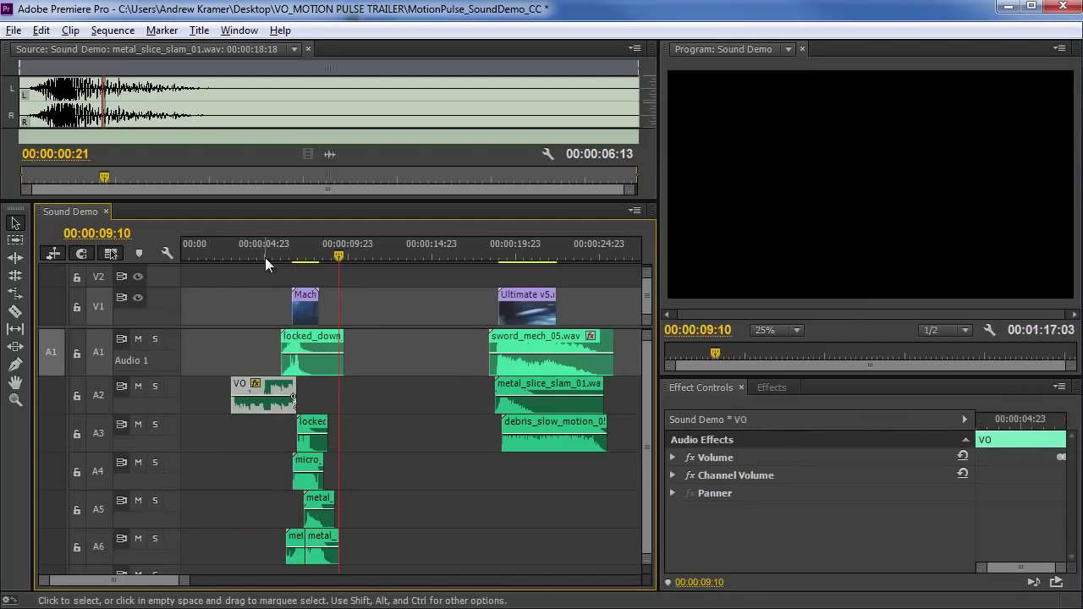
pyautogui.click(265, 258)
pyautogui.press('=')
pyautogui.press('=')
pyautogui.press('=')
pyautogui.moveTo(414, 264); pyautogui.dragTo(448, 261)
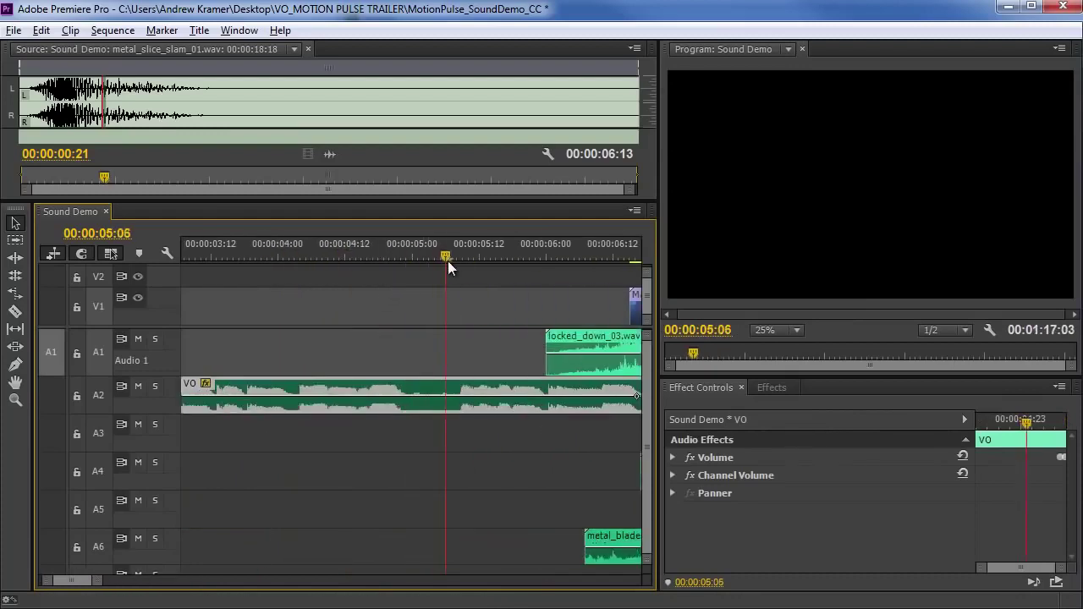
pyautogui.press('c')
pyautogui.click(453, 397)
pyautogui.press('v')
# Shift the second VO piece about 3 seconds later and the first slightly later, then play from 00:00:03:12
pyautogui.press('-')
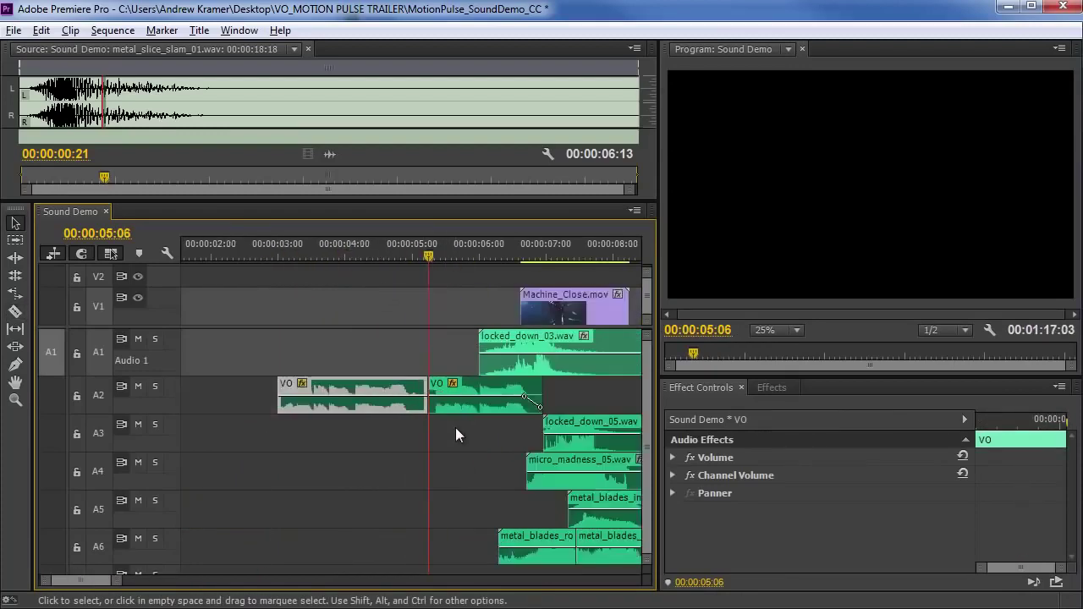
pyautogui.press('-')
pyautogui.press('-')
pyautogui.press('=')
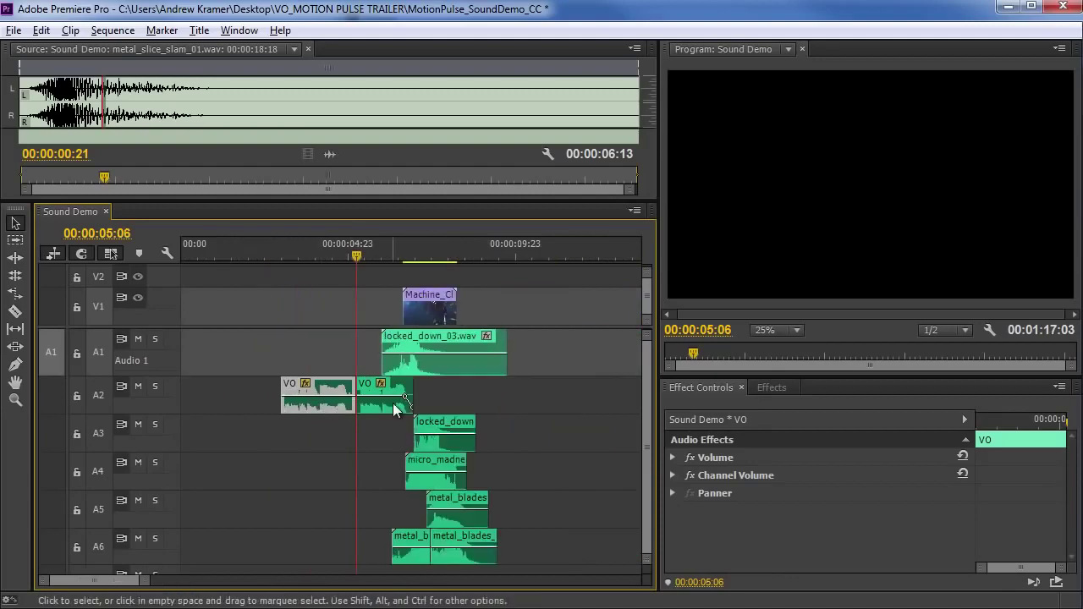
pyautogui.moveTo(393, 403); pyautogui.dragTo(493, 403)
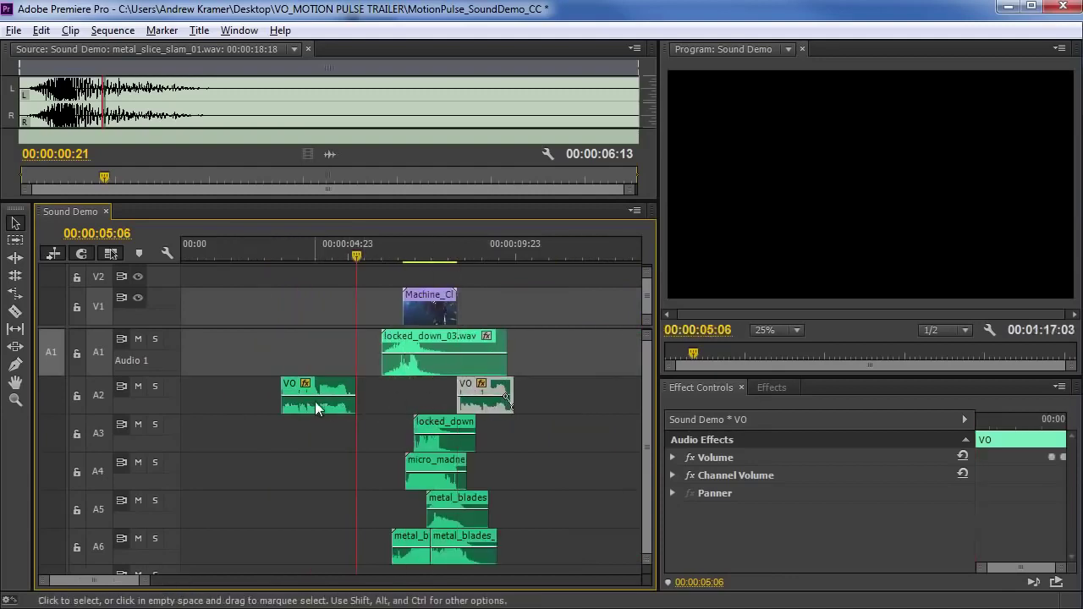
pyautogui.moveTo(314, 407); pyautogui.dragTo(350, 408)
pyautogui.click(298, 256)
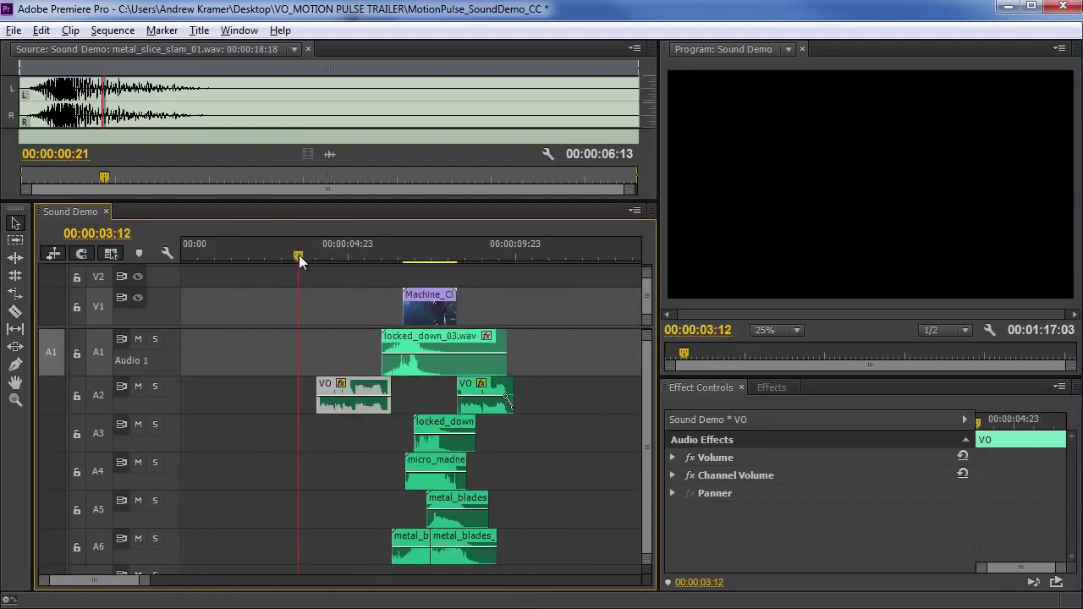
pyautogui.press('space')
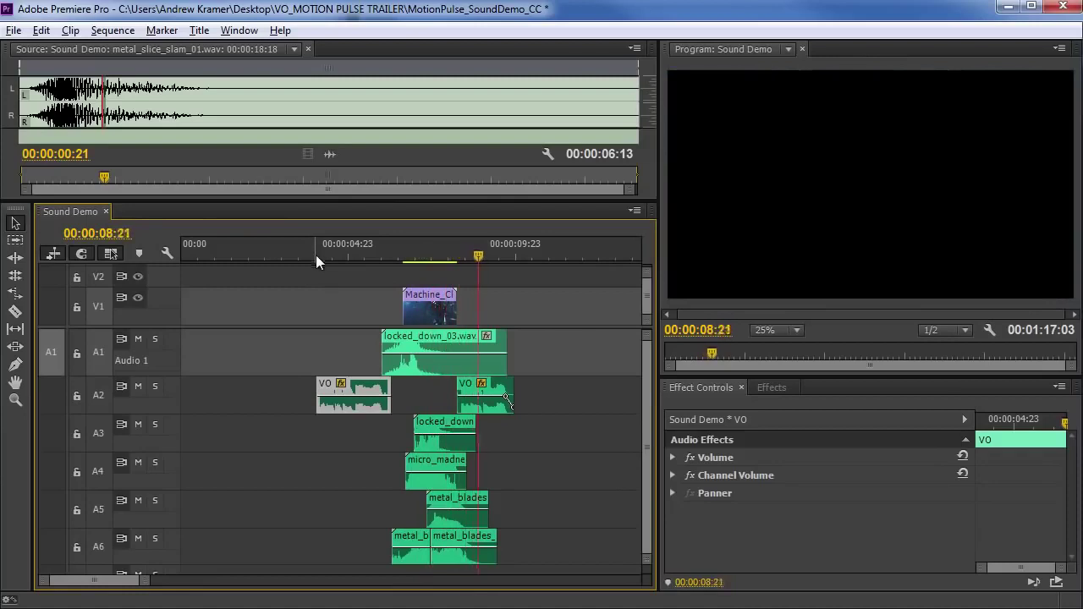
# Select the Ultimate clip with its three sound clips and move the group left to about 11 seconds
pyautogui.press('-')
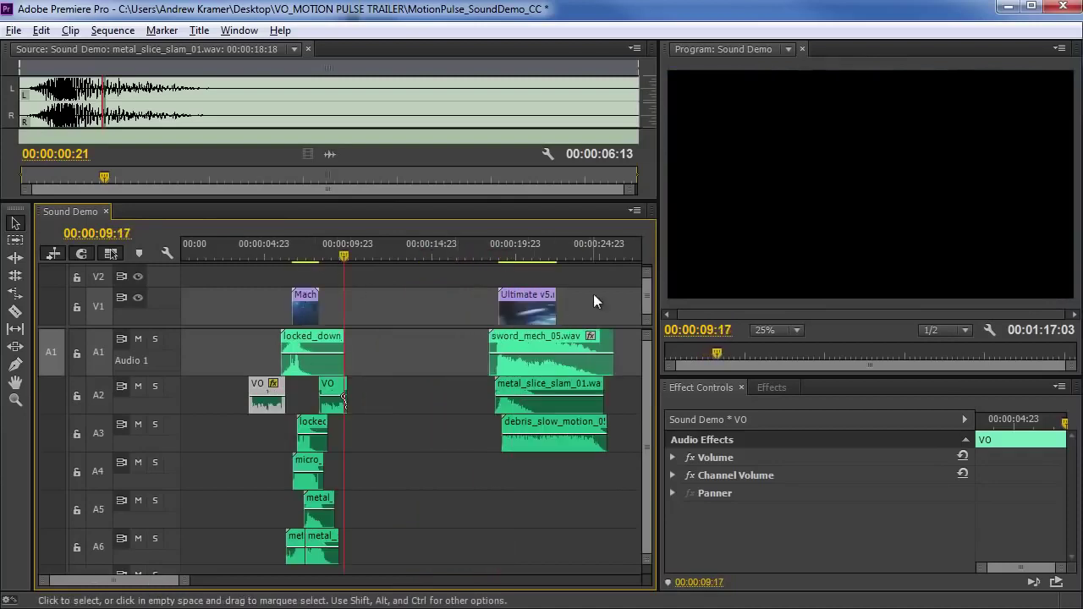
pyautogui.moveTo(593, 294); pyautogui.dragTo(524, 435)
pyautogui.moveTo(526, 319); pyautogui.dragTo(406, 321)
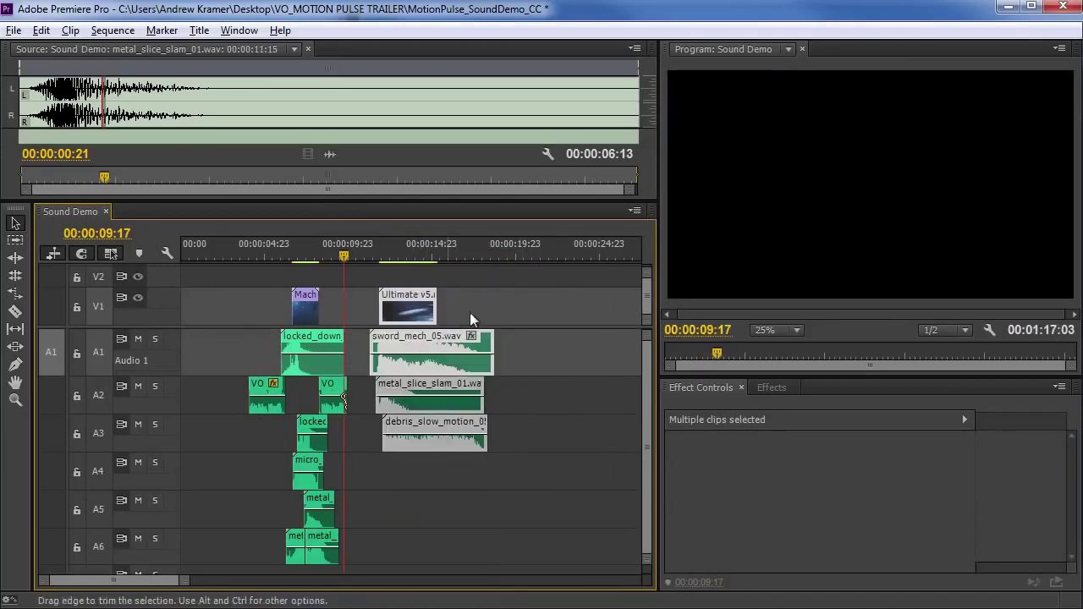
pyautogui.click(469, 312)
pyautogui.press('=')
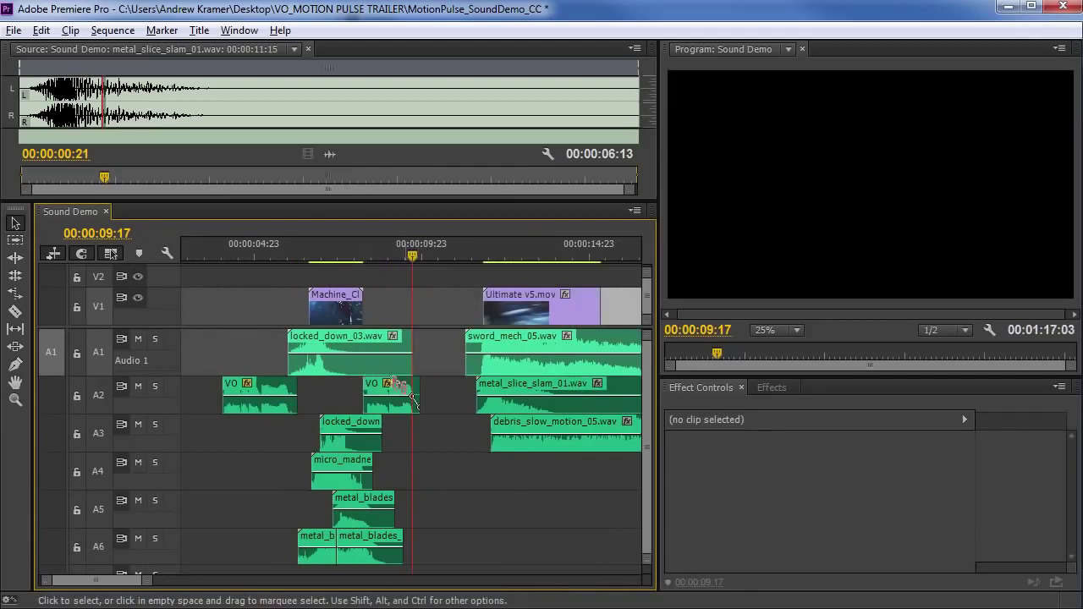
# Move metal_slice_slam and debris_slow_motion onto A3 and A4, and close the gap after Machine Close
pyautogui.moveTo(546, 476); pyautogui.dragTo(502, 430)
pyautogui.moveTo(461, 294); pyautogui.dragTo(556, 486)
pyautogui.moveTo(512, 326); pyautogui.dragTo(449, 307)
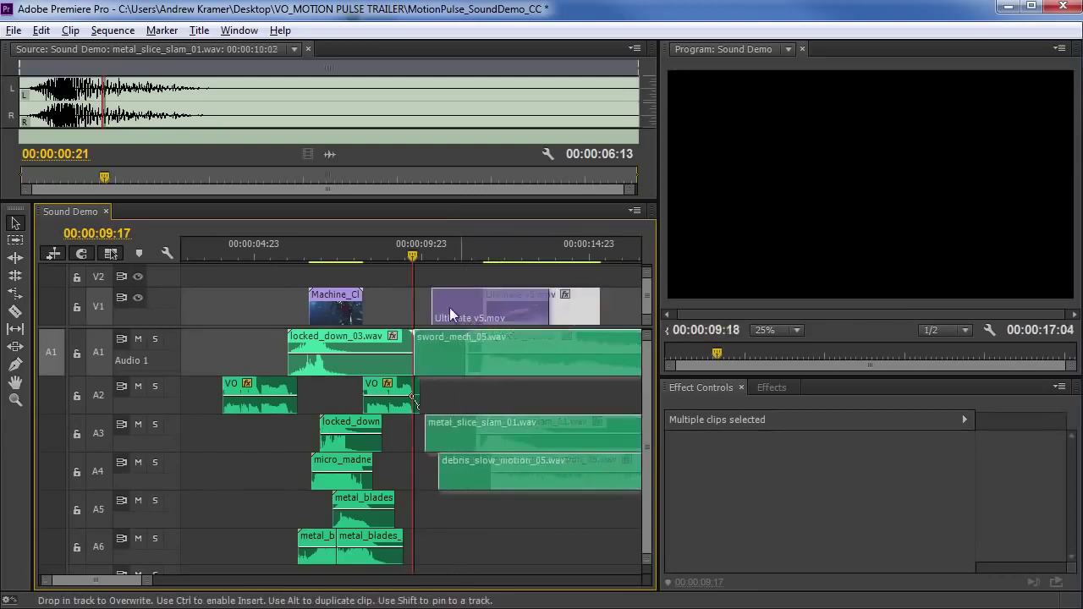
pyautogui.press('-')
pyautogui.moveTo(250, 251); pyautogui.dragTo(253, 252)
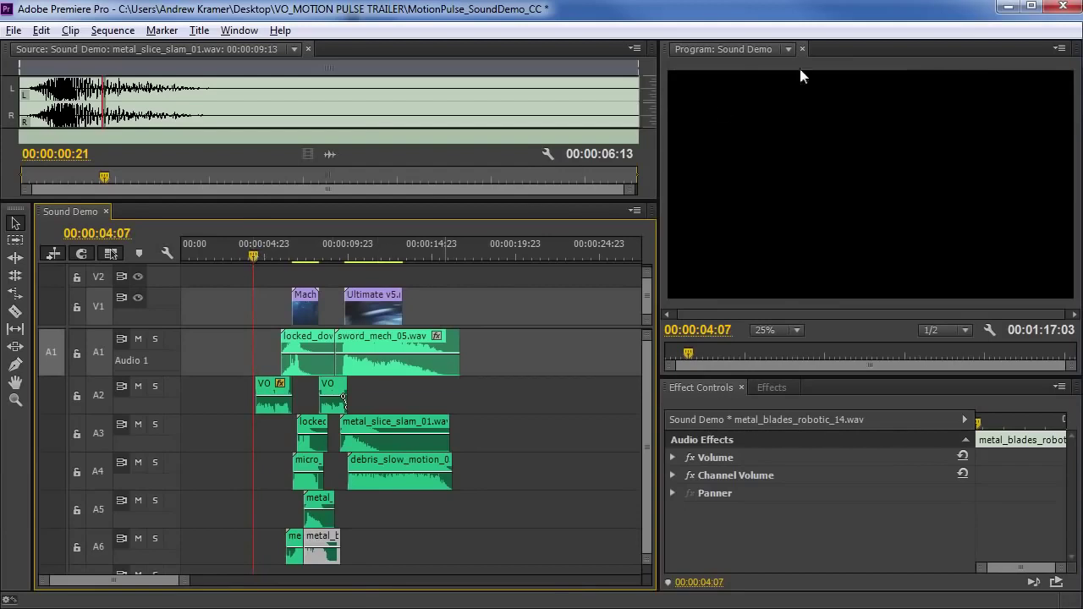
# In Bridge, navigate to MotionPulse_BlackBox > IMPACT > Sub-Sonic_Impacts
pyautogui.click(865, 104)
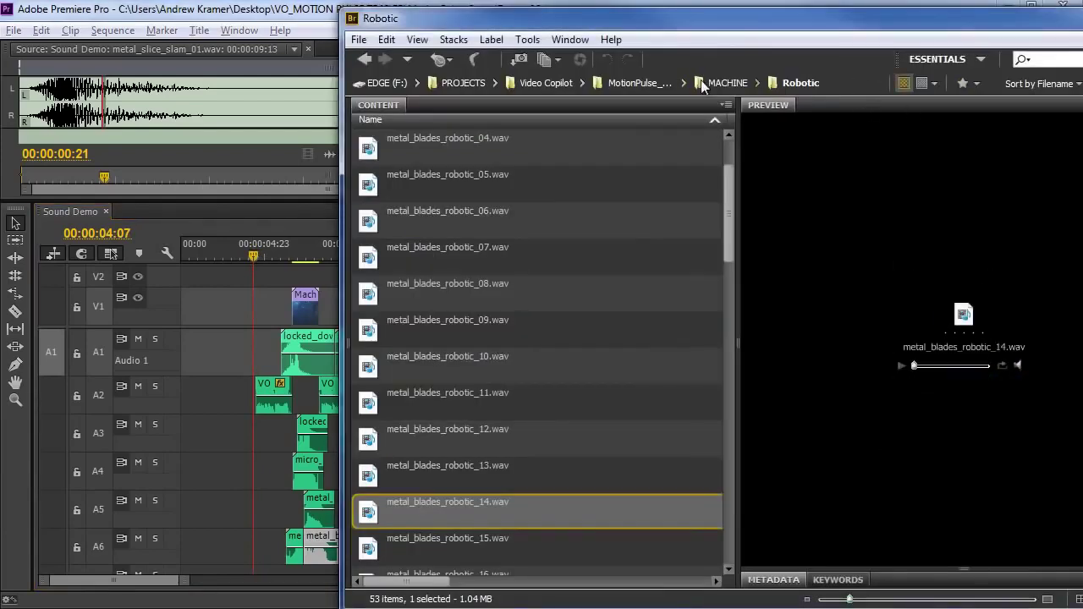
pyautogui.click(649, 84)
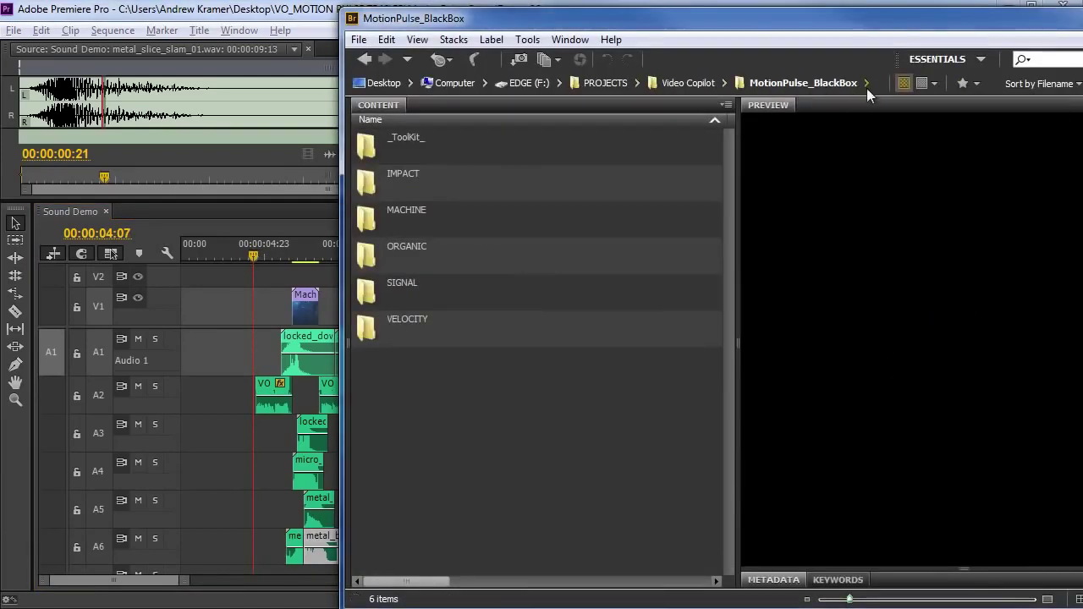
pyautogui.doubleClick(369, 184)
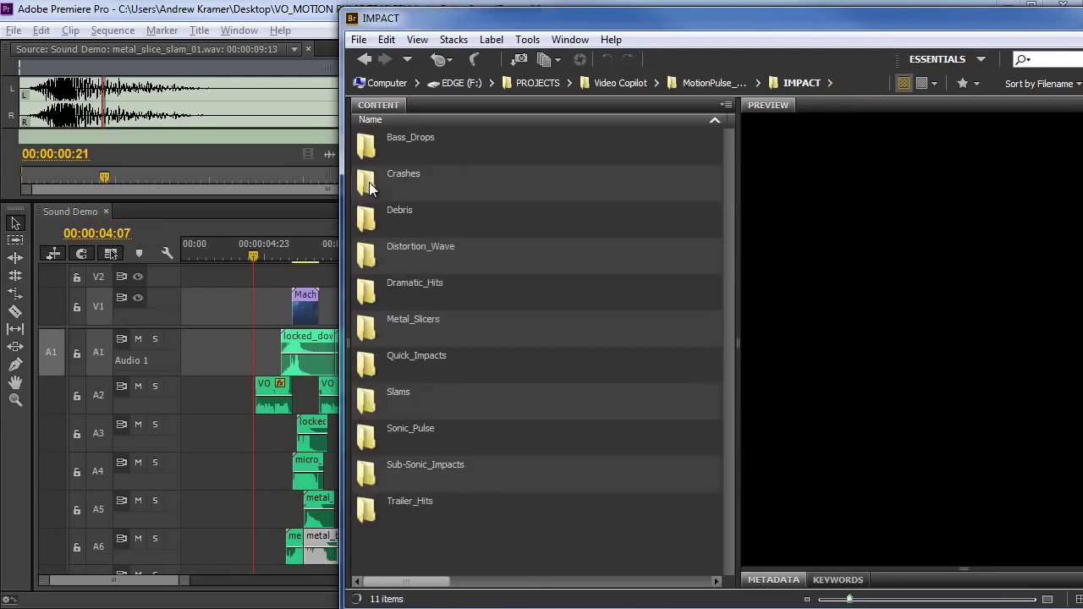
pyautogui.doubleClick(369, 478)
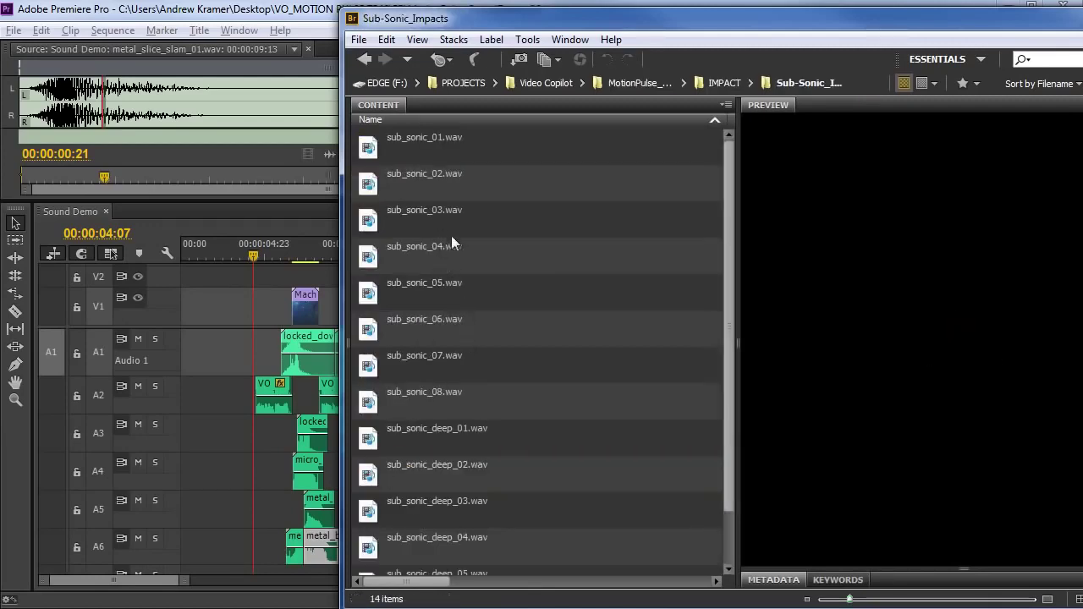
# Audition sub_sonic_02, 05 and 07, then drag sub_sonic_07.wav into the Premiere timeline
pyautogui.click(435, 176)
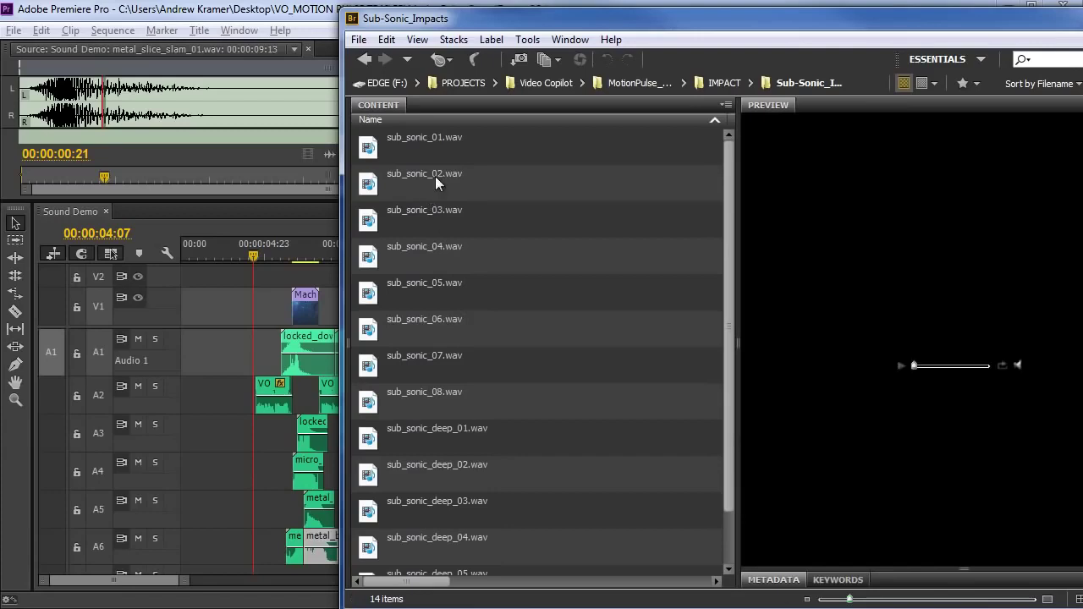
pyautogui.click(440, 284)
pyautogui.click(434, 358)
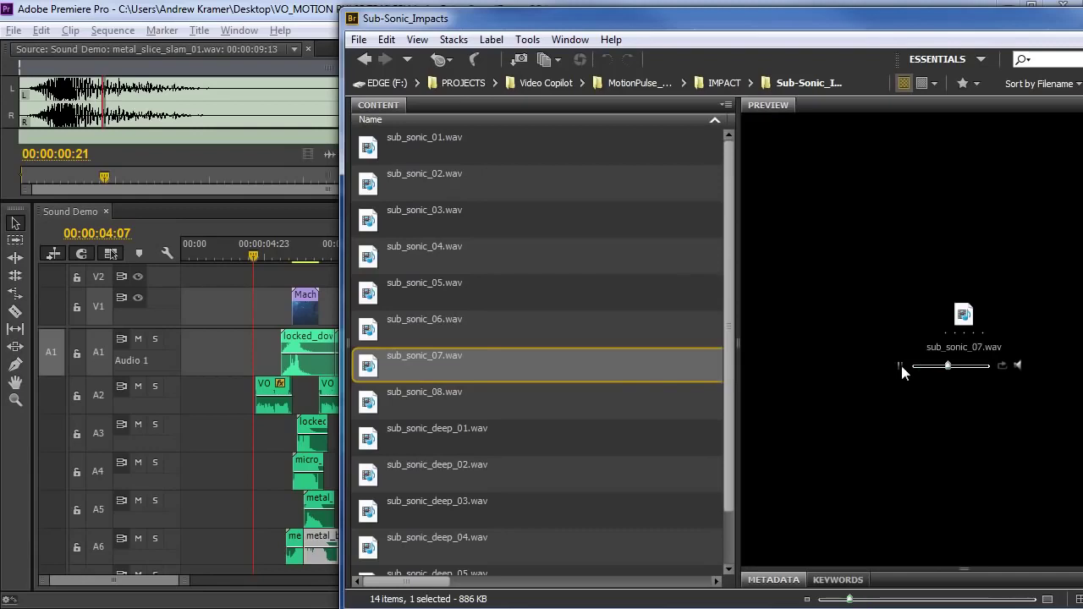
pyautogui.moveTo(368, 366); pyautogui.dragTo(206, 429)
# Drop sub_sonic_07.wav on A3, then move it down to a new track A7
pyautogui.click(229, 503)
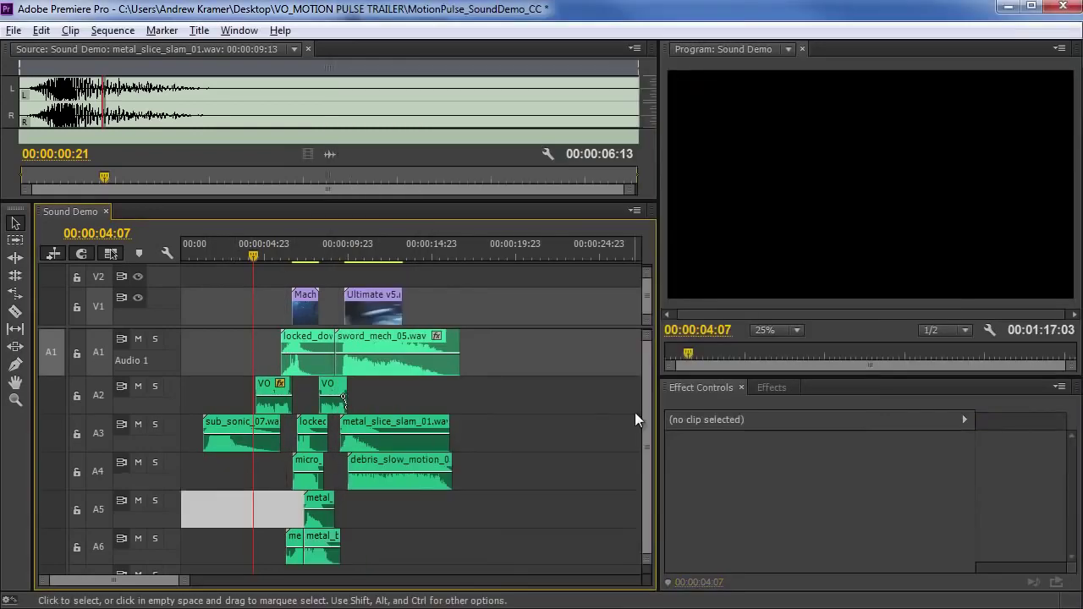
pyautogui.scroll(-2, 647, 428)
pyautogui.moveTo(241, 385); pyautogui.dragTo(289, 533)
# Slide sub_sonic_07 earlier so it starts near 00:00:03:02, auditioning the hit around 00:00:04
pyautogui.click(251, 245)
pyautogui.press('=')
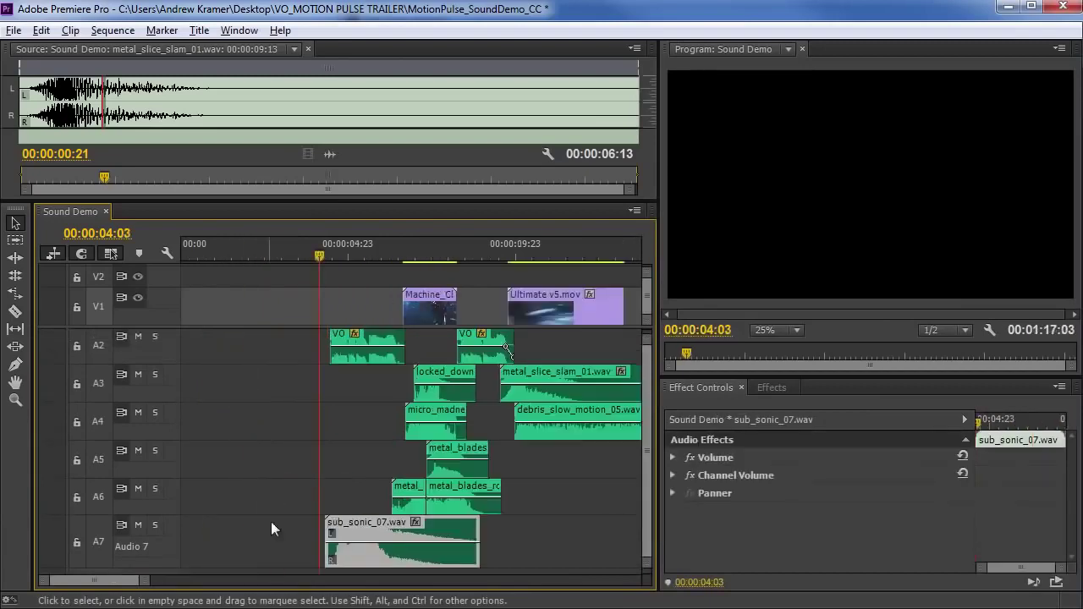
pyautogui.press('=')
pyautogui.moveTo(505, 567); pyautogui.dragTo(480, 568)
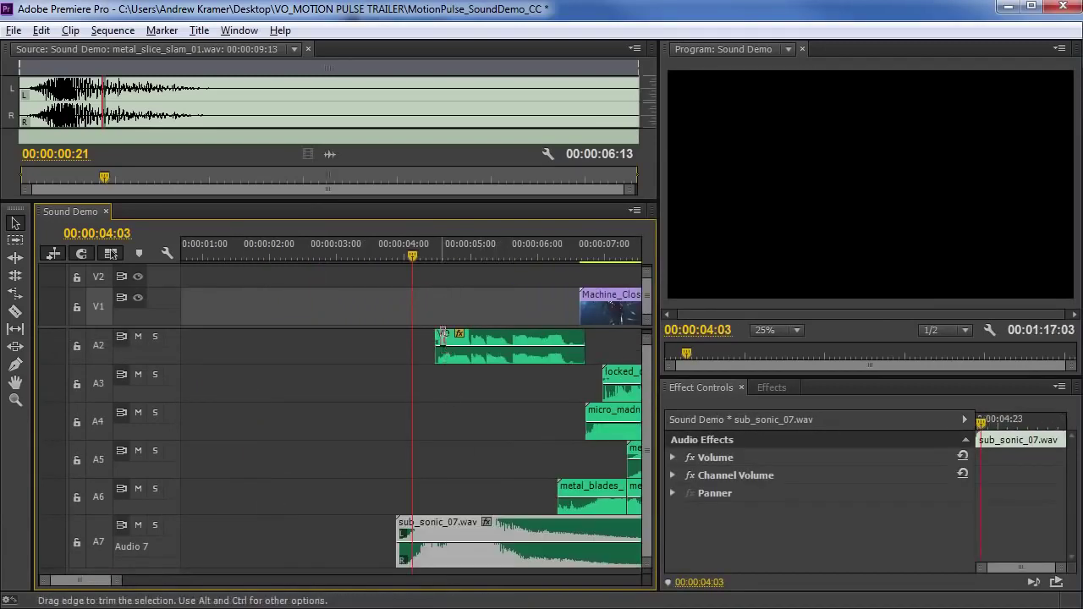
pyautogui.moveTo(420, 255); pyautogui.dragTo(437, 248)
pyautogui.moveTo(534, 555); pyautogui.dragTo(481, 549)
pyautogui.click(338, 246)
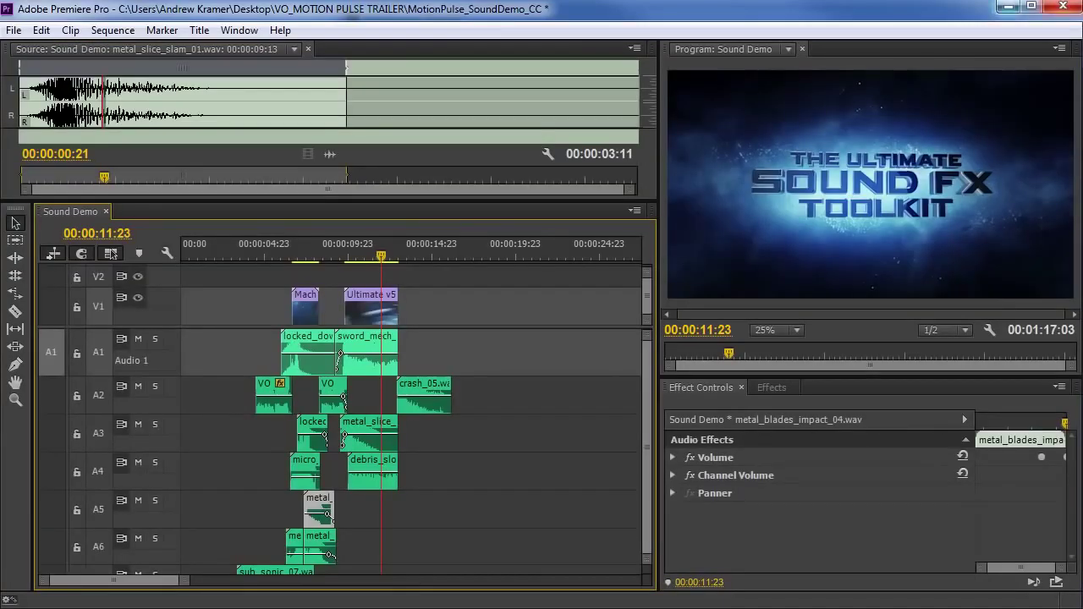
# Bring Adobe Bridge in front of Premiere, showing the MotionPulse_BlackBox library's six category folders
pyautogui.hotkey('alt', 'Tab')
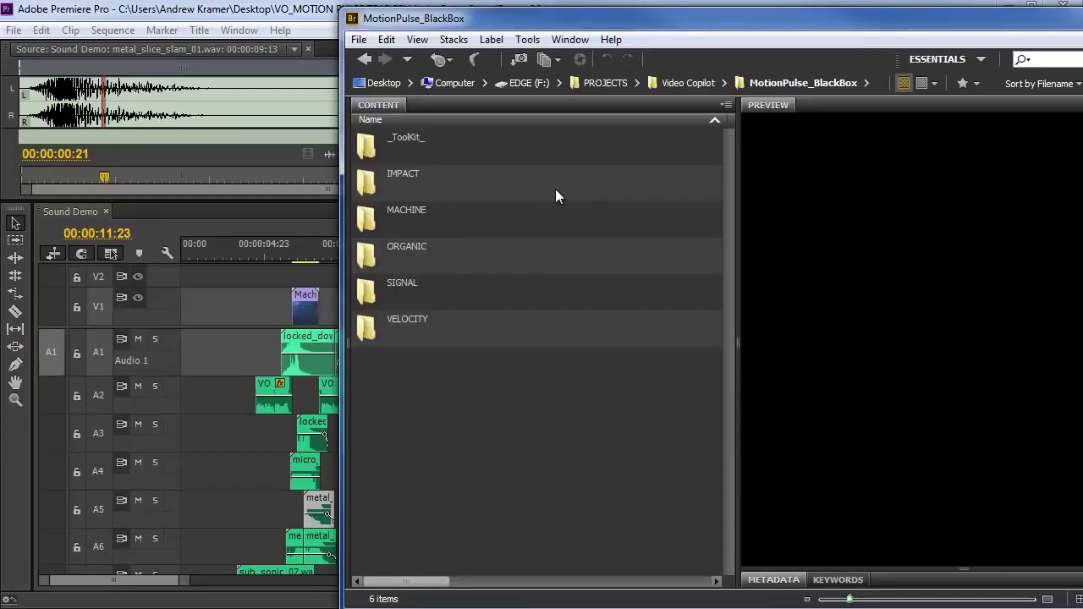
pyautogui.click(494, 22)
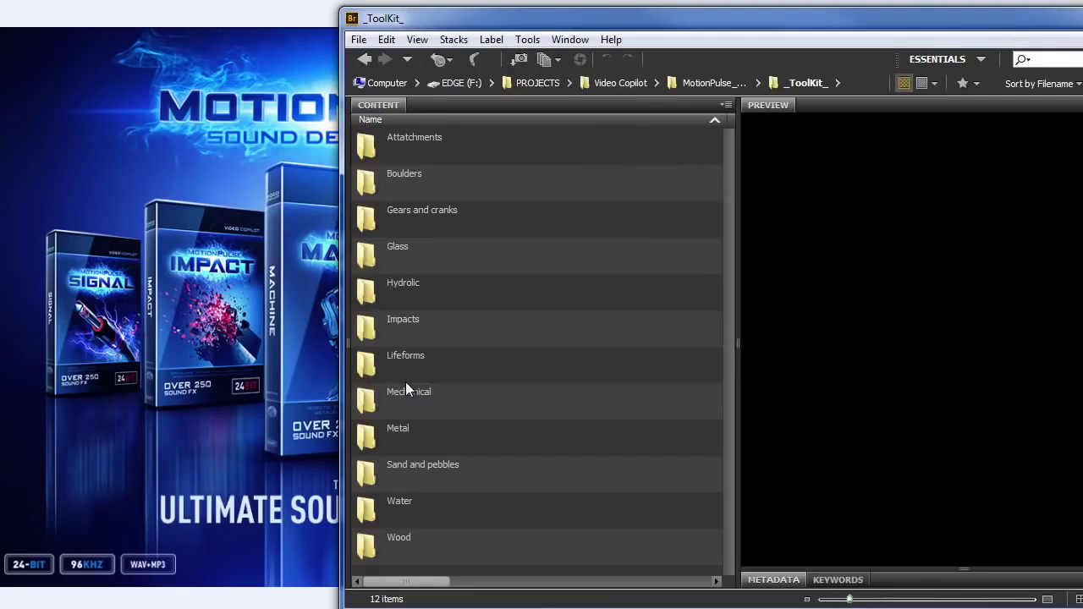
pyautogui.doubleClick(388, 357)
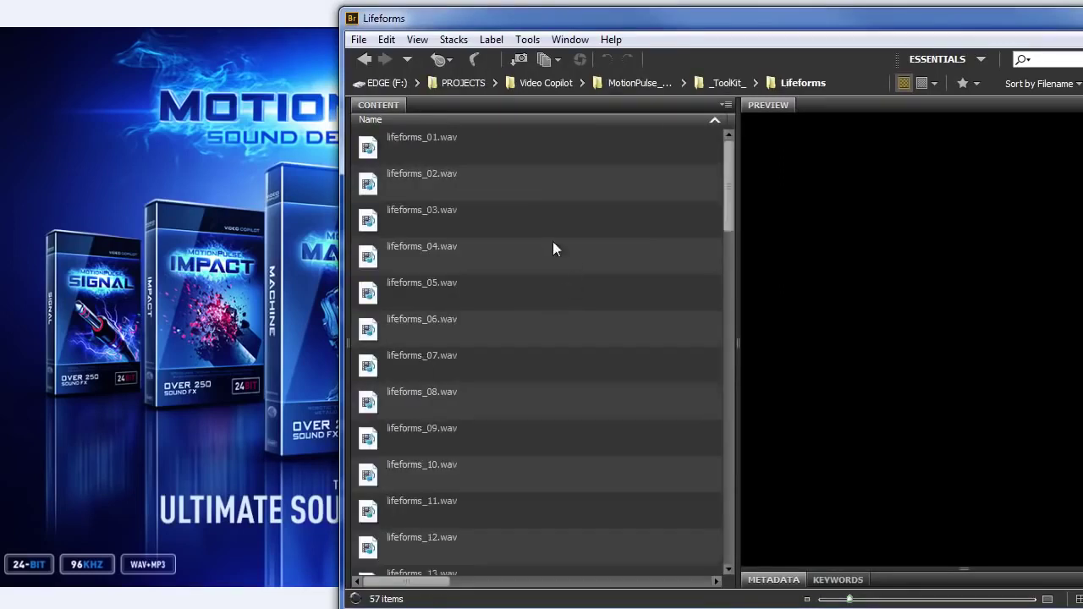
pyautogui.click(729, 82)
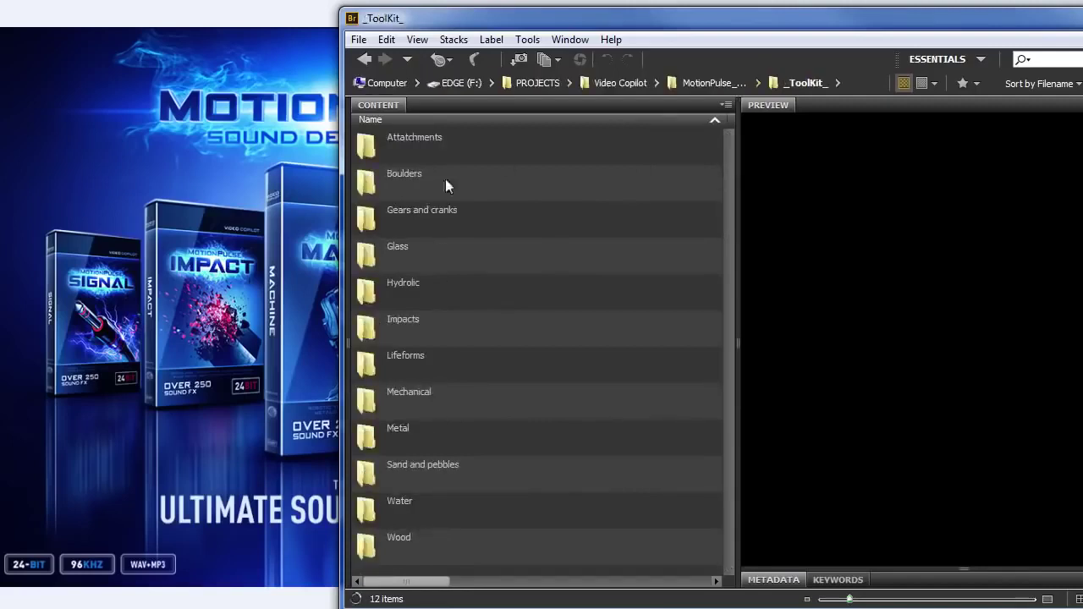
pyautogui.doubleClick(413, 139)
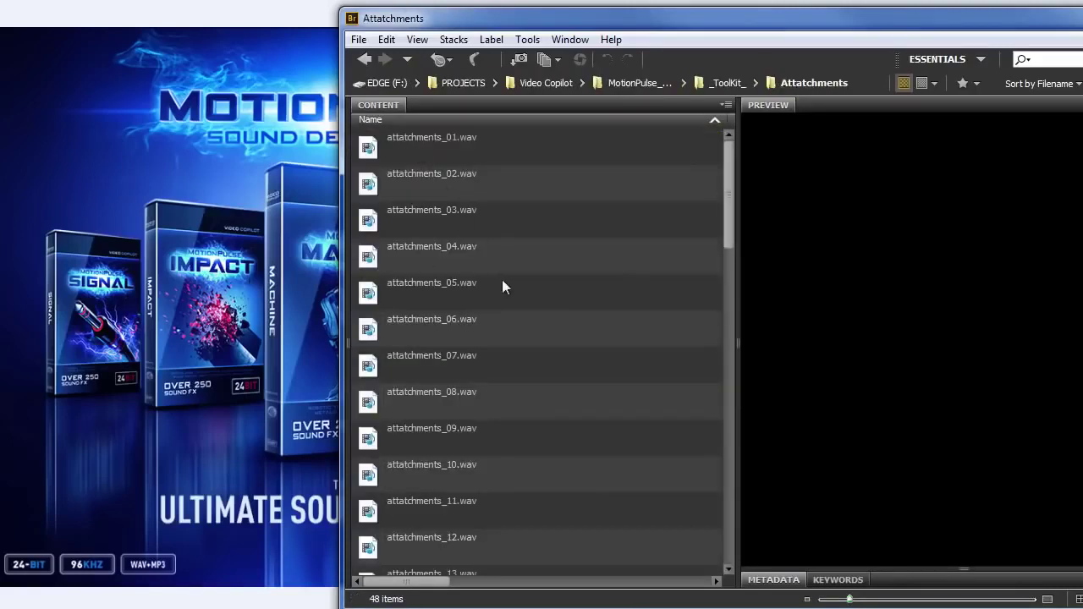
pyautogui.click(725, 83)
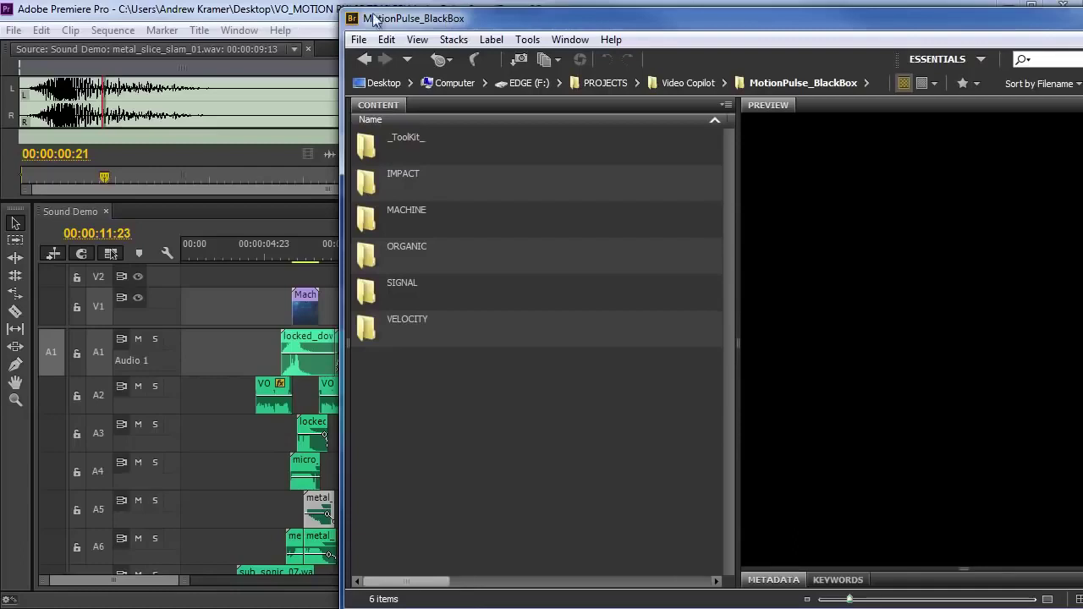
# Bring Premiere Pro back in front of Bridge, showing the Sound Demo sequence at 00:00:11:23
pyautogui.click(288, 14)
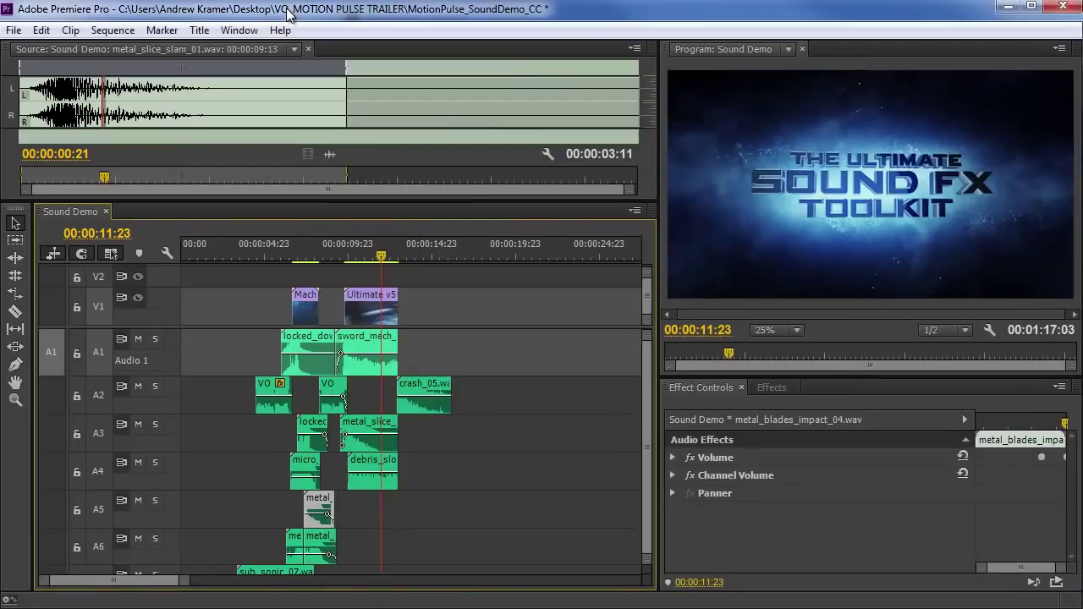